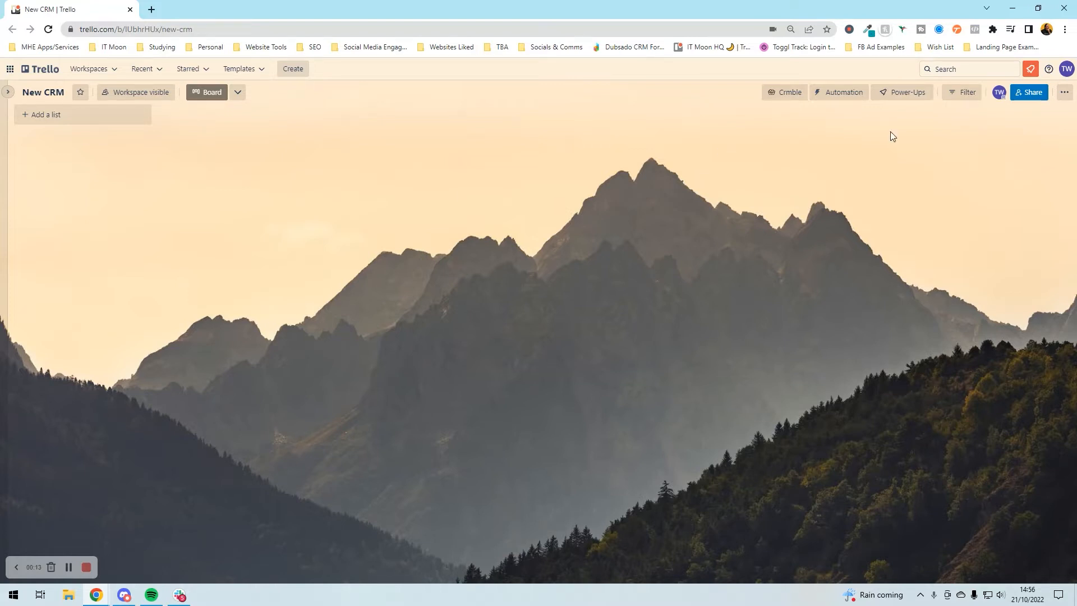
- Check the board's power-ups and browse Crmble's reports, leads, calendar and integrations pages
{"action": "left_click", "coordinate": [907, 92]}
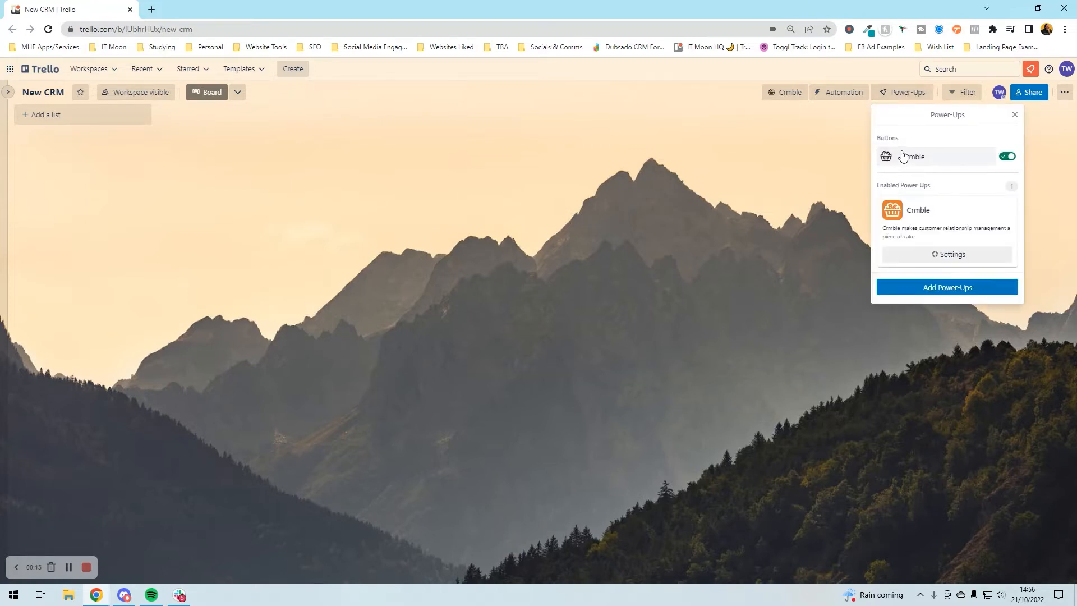
{"action": "left_click", "coordinate": [836, 157]}
{"action": "left_click", "coordinate": [781, 97]}
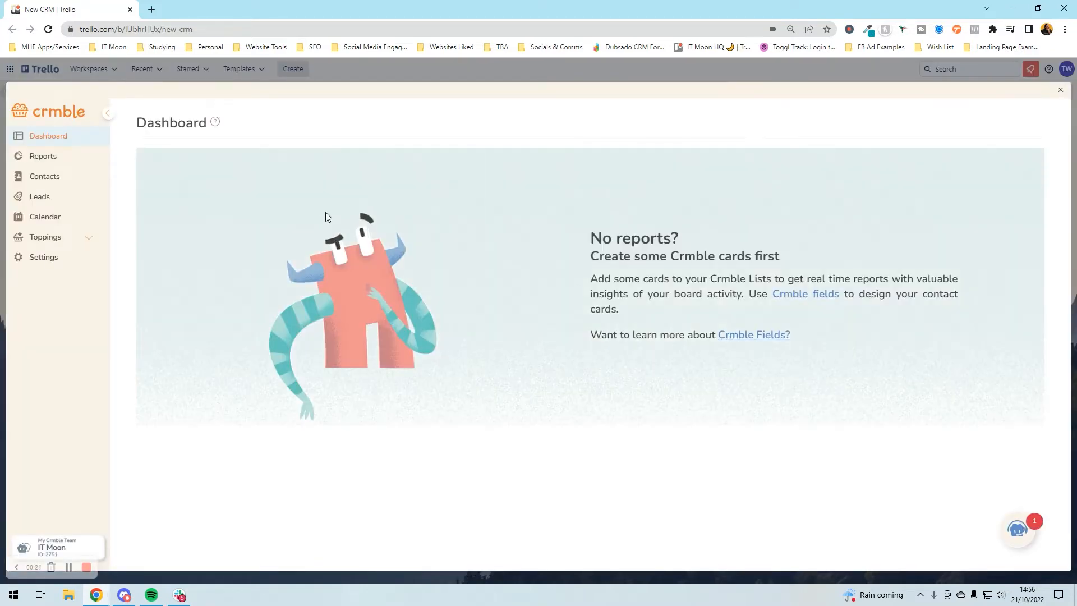
{"action": "left_click", "coordinate": [57, 158]}
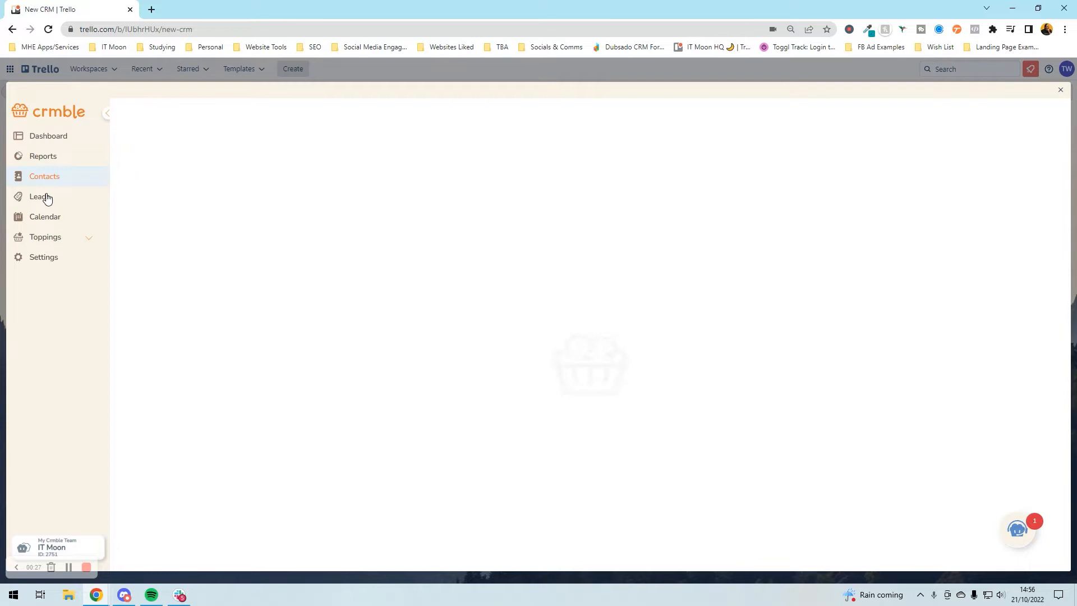
{"action": "left_click", "coordinate": [47, 197]}
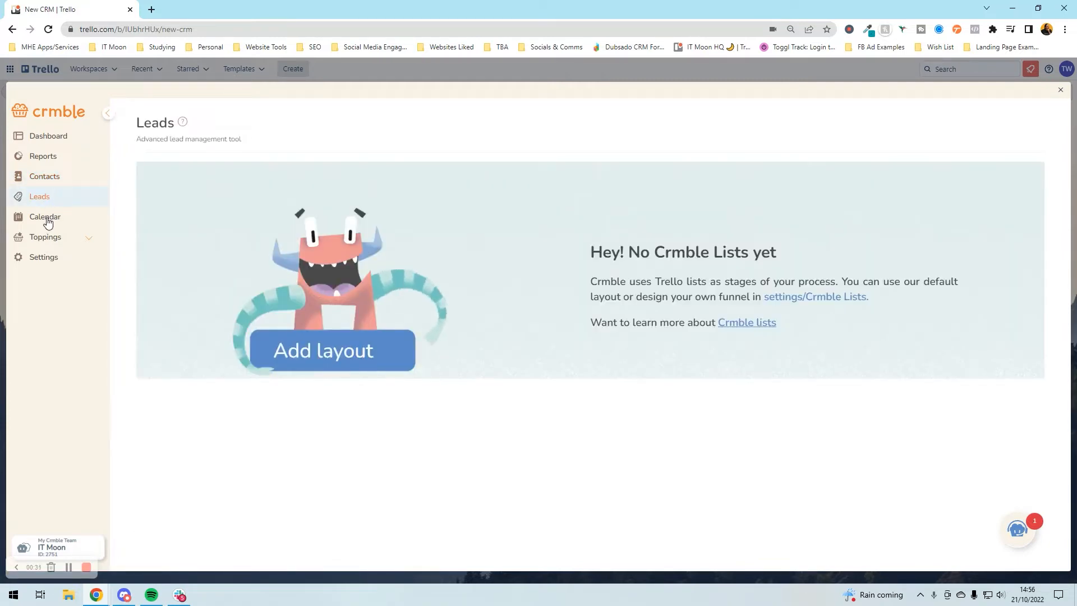
{"action": "left_click", "coordinate": [48, 218]}
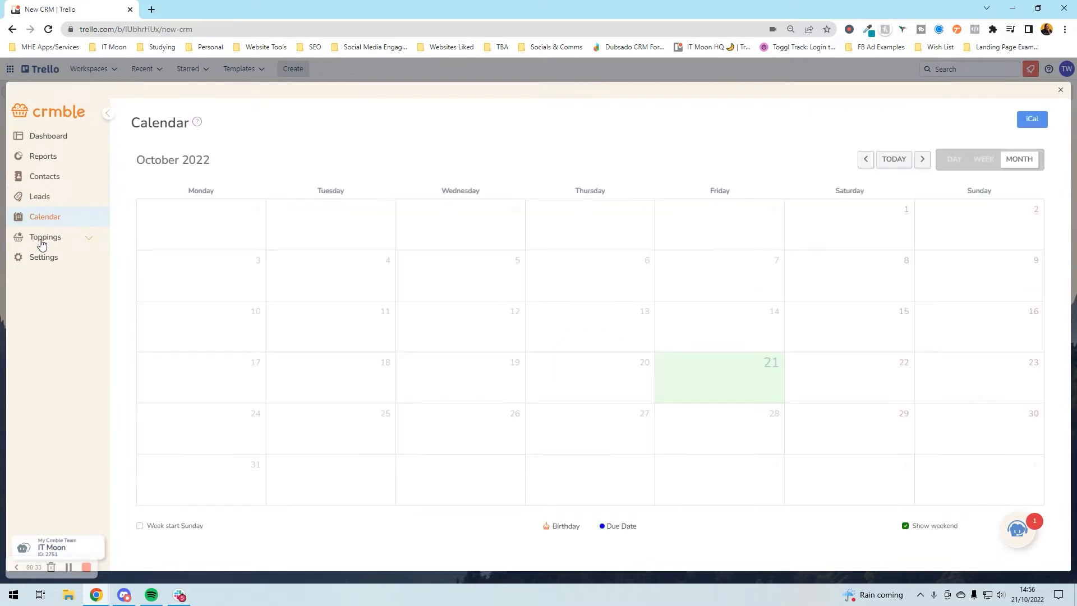
{"action": "left_click", "coordinate": [42, 242]}
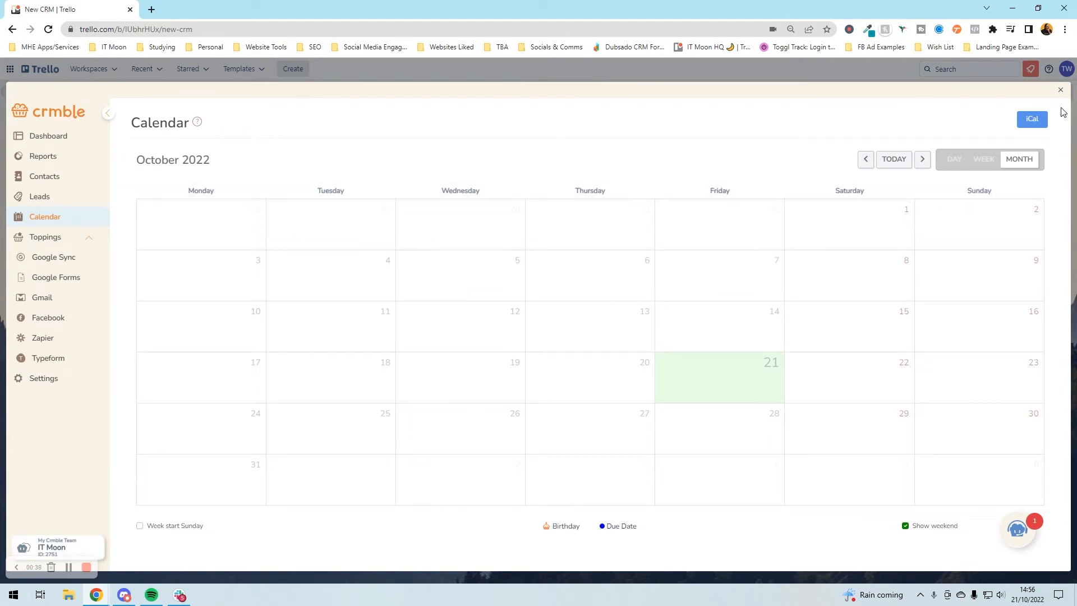
{"action": "left_click", "coordinate": [1059, 91]}
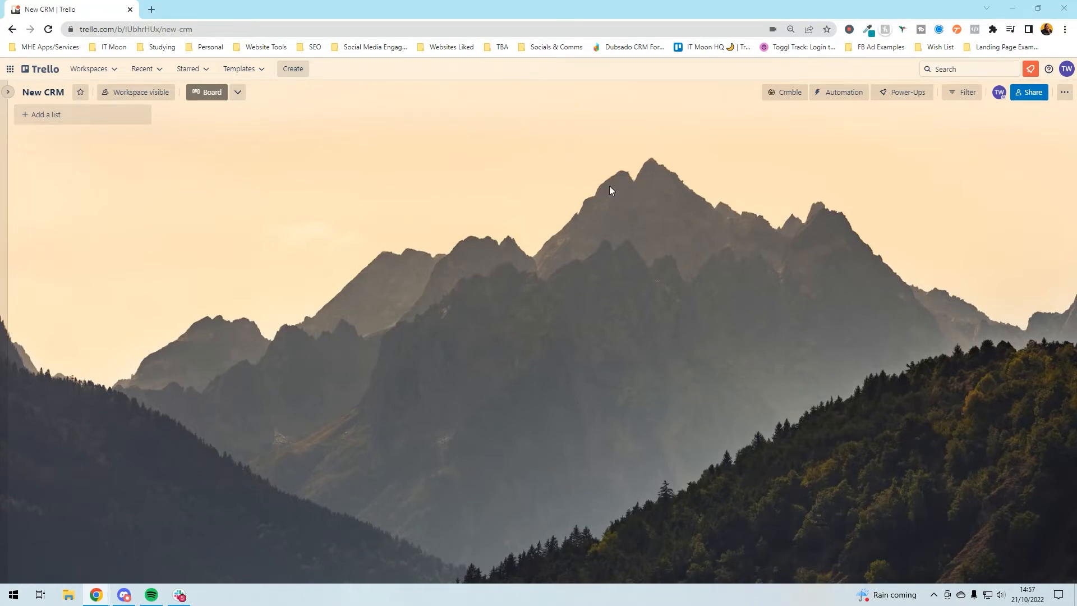
- Create a 'New Leads' list and retitle it '🎯 New leads'
{"action": "left_click", "coordinate": [93, 114]}
{"action": "type", "text": "New Leads"}
{"action": "key", "text": "Return"}
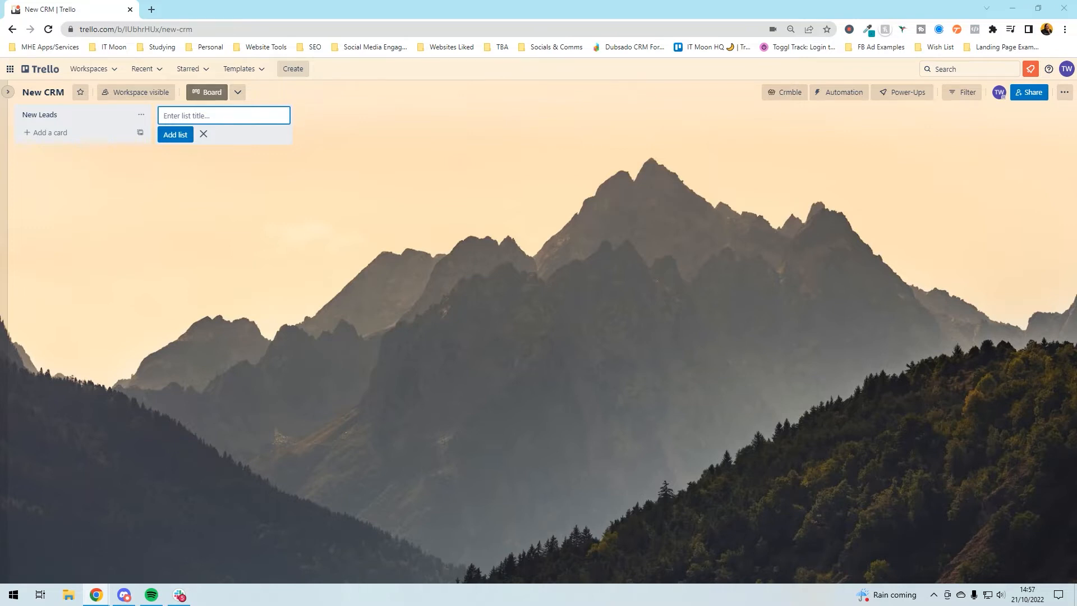
{"action": "left_click", "coordinate": [113, 114]}
{"action": "type", "text": "🎯 New leads"}
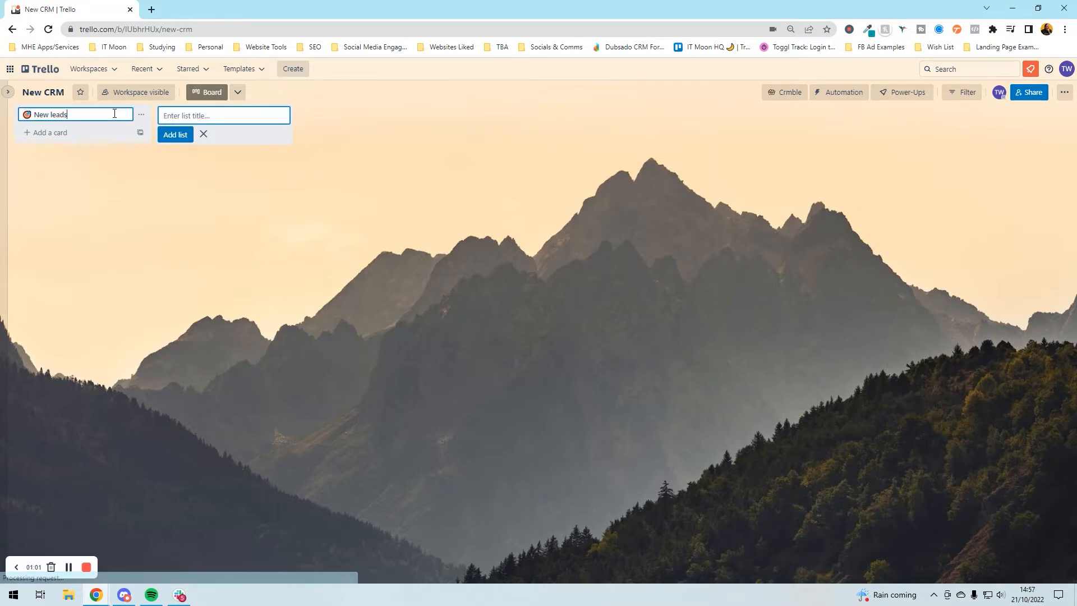
{"action": "left_click", "coordinate": [123, 201]}
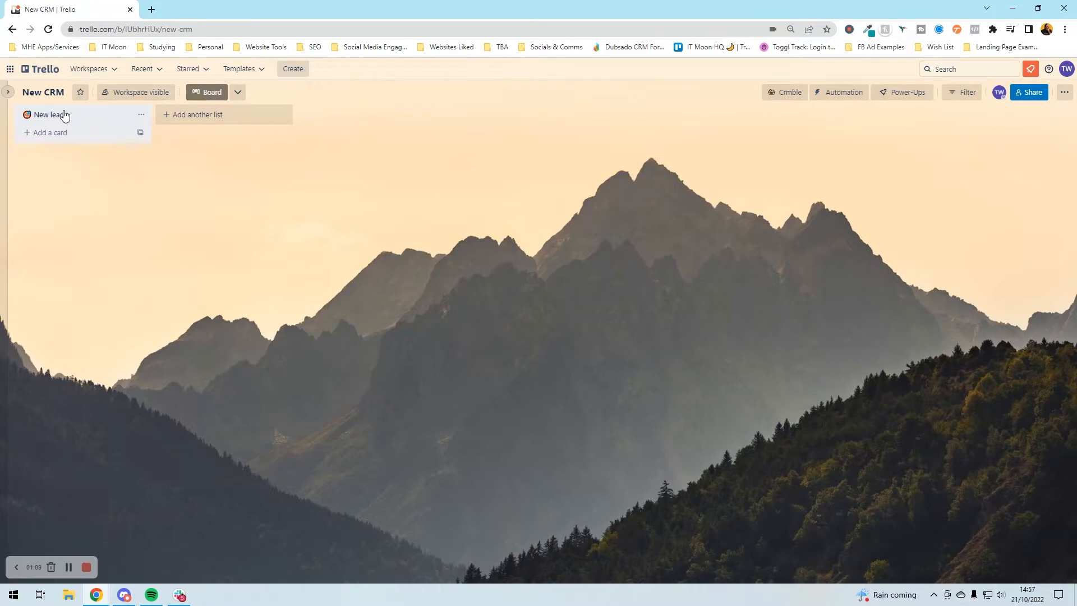
- Add a 'Harry Potter' card under New leads, then open and close its details
{"action": "left_click", "coordinate": [58, 132]}
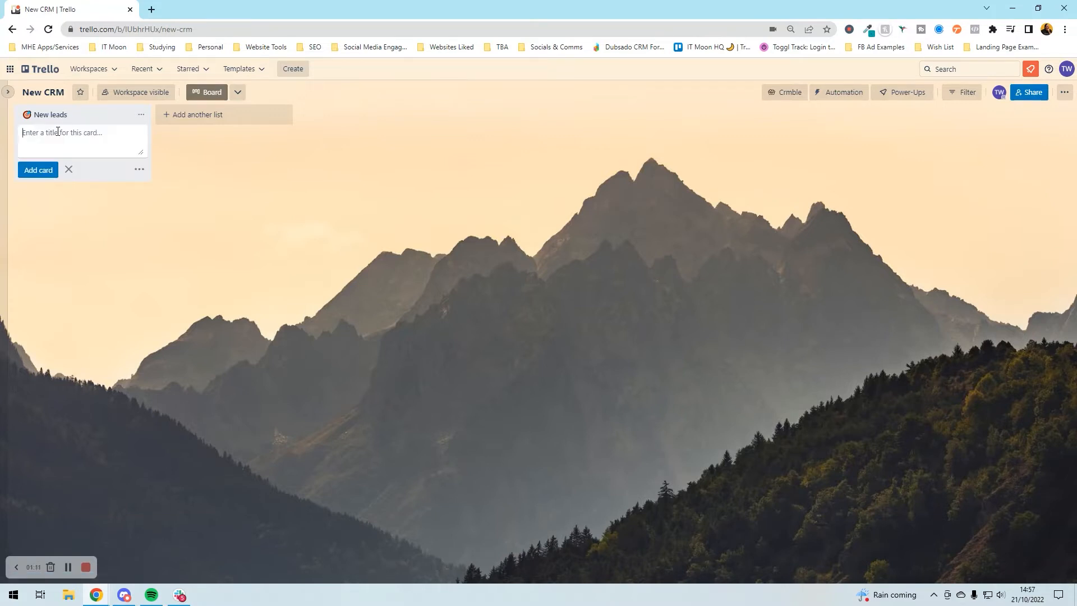
{"action": "type", "text": "La"}
{"action": "key", "text": "BackSpace"}
{"action": "key", "text": "BackSpace"}
{"action": "type", "text": "Harry Potter"}
{"action": "key", "text": "Return"}
{"action": "left_click", "coordinate": [58, 132]}
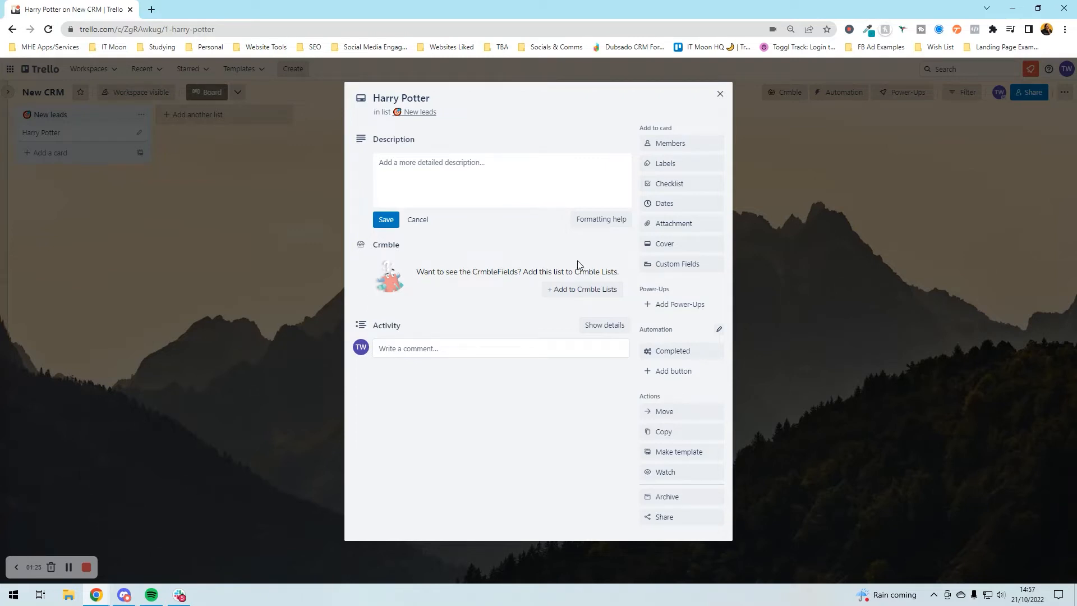
{"action": "left_click", "coordinate": [170, 182]}
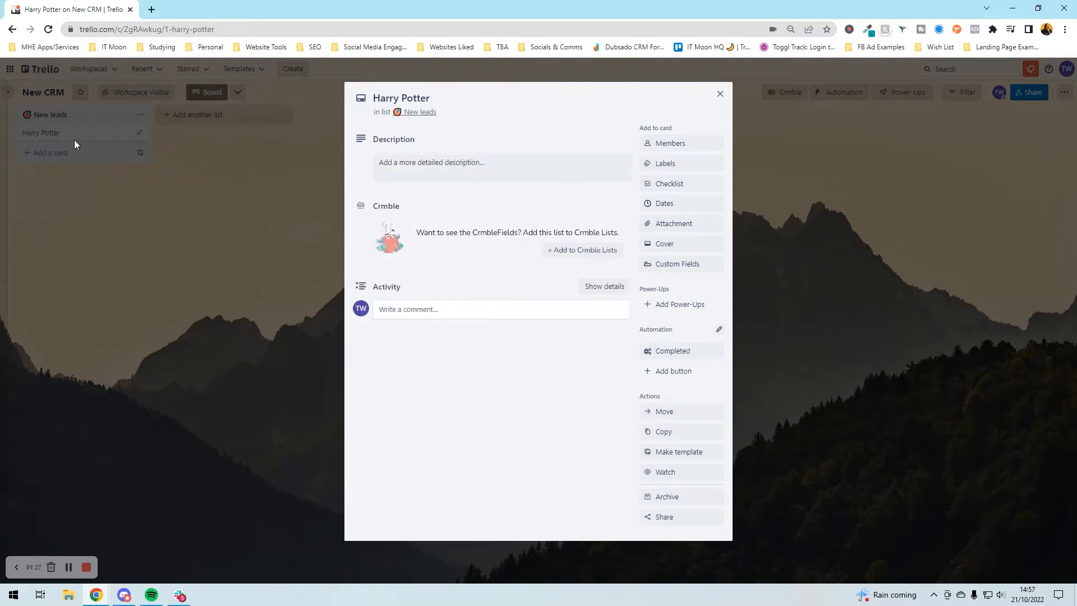
{"action": "left_click", "coordinate": [148, 200]}
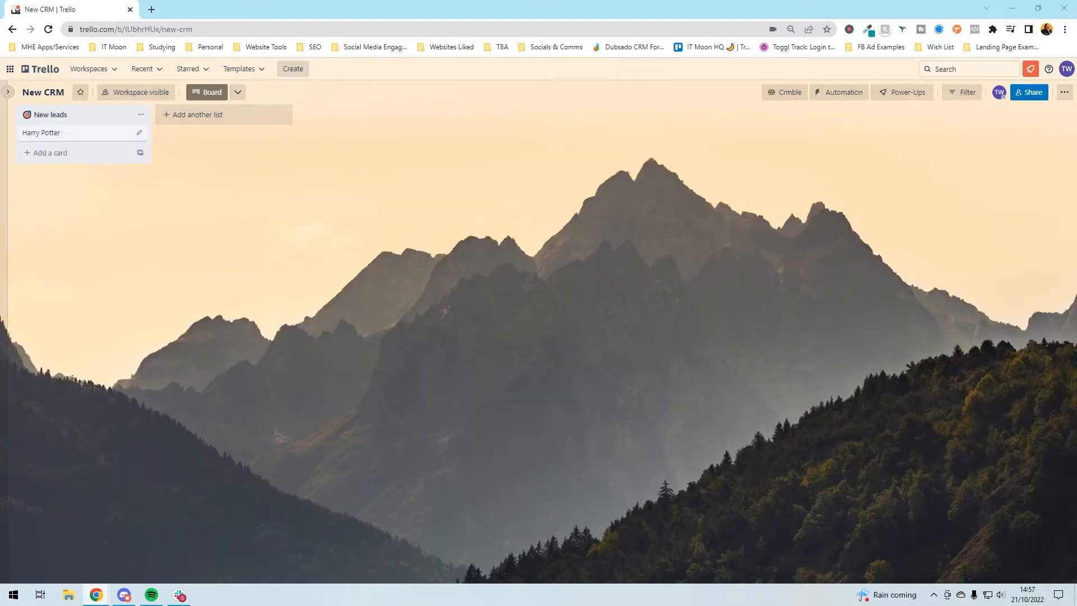
- Create a '❄ Cold' list after New leads
{"action": "left_click", "coordinate": [224, 114]}
{"action": "type", "text": "❄ Cold"}
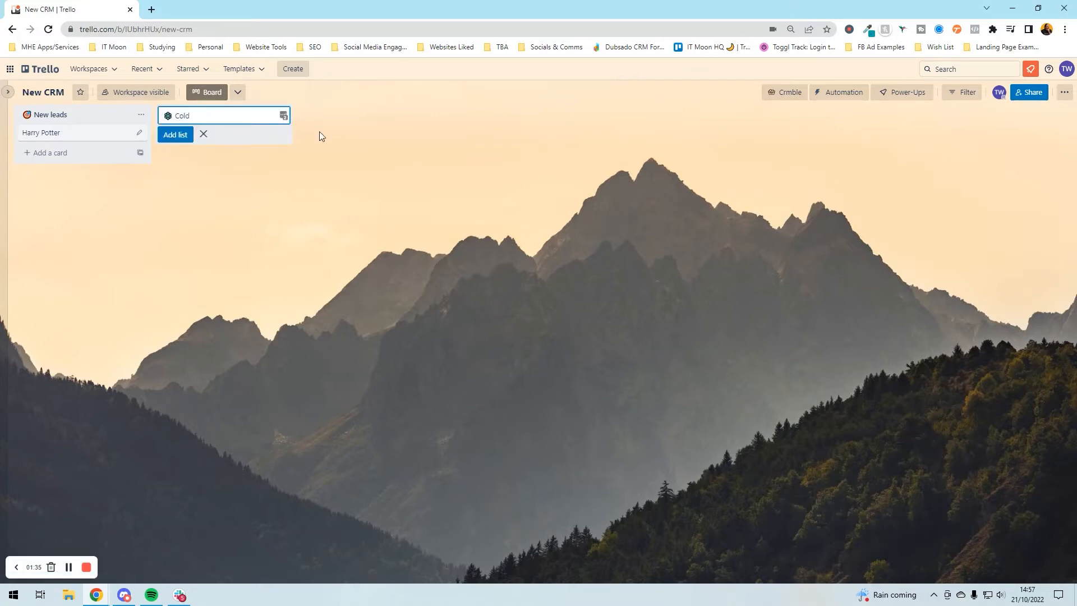
{"action": "key", "text": "Return"}
{"action": "key", "text": "Escape"}
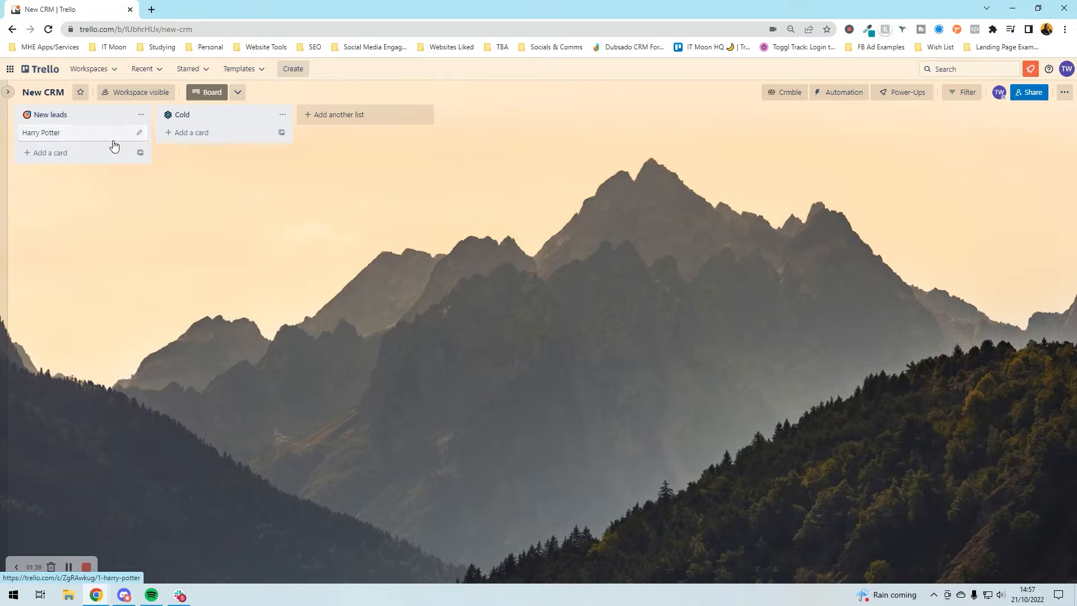
- Reword the New leads card: a brand-new lead who enquired but hasn't got back to us
{"action": "left_click", "coordinate": [138, 133]}
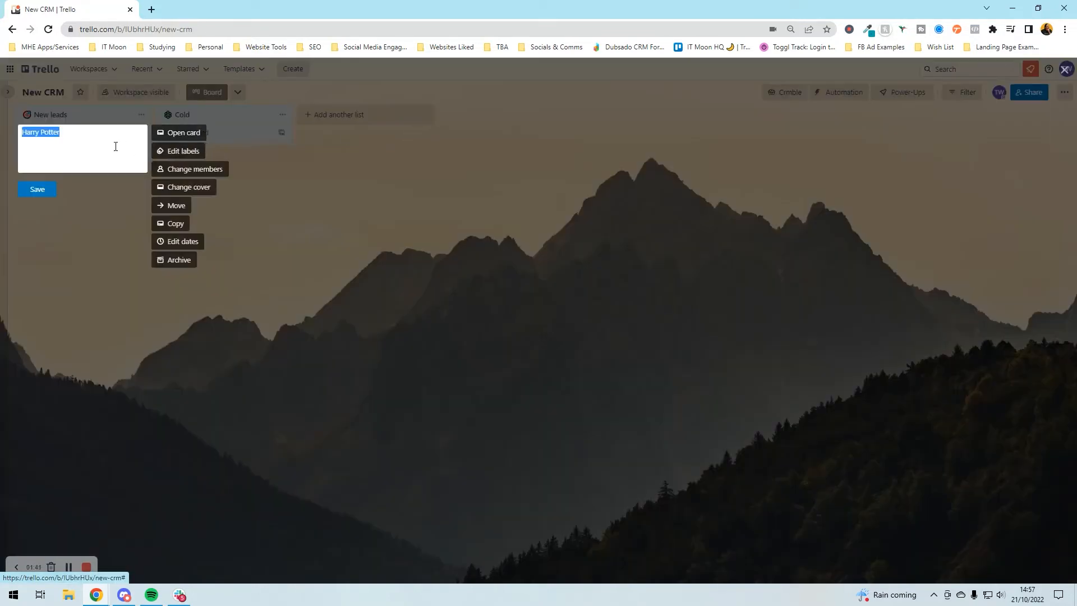
{"action": "type", "text": "Brand n"}
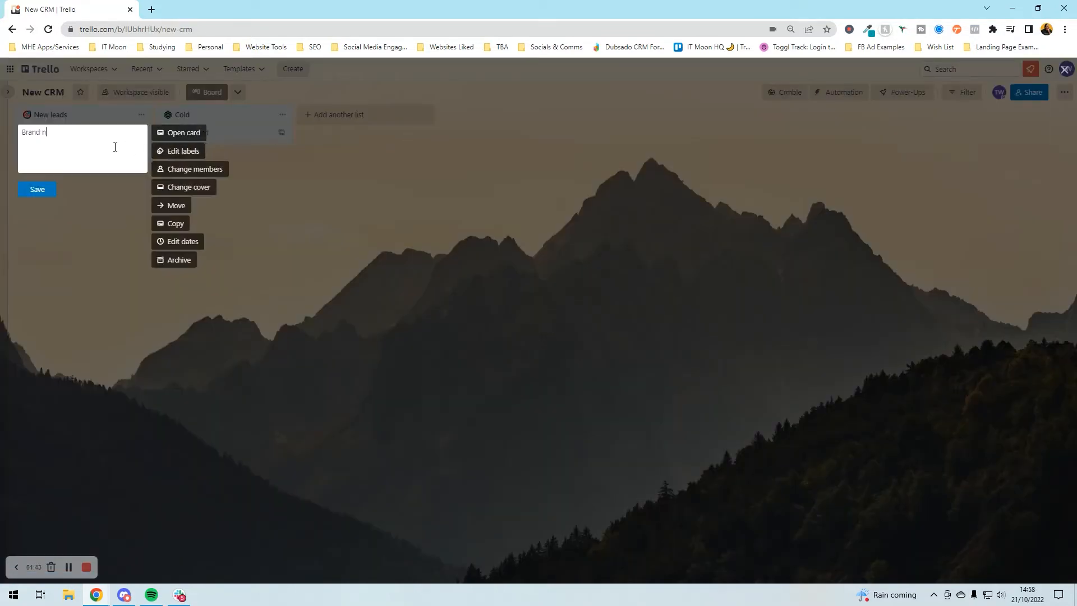
{"action": "type", "text": "ew and not had"}
{"action": "key", "text": "BackSpace"}
{"action": "key", "text": "BackSpace"}
{"action": "key", "text": "BackSpace"}
{"action": "key", "text": "BackSpace"}
{"action": "key", "text": "BackSpace"}
{"action": "key", "text": "BackSpace"}
{"action": "key", "text": "BackSpace"}
{"action": "key", "text": "BackSpace"}
{"action": "key", "text": "BackSpace"}
{"action": "key", "text": "BackSpace"}
{"action": "key", "text": "BackSpace"}
{"action": "key", "text": "BackSpace"}
{"action": "key", "text": "BackSpace"}
{"action": "key", "text": "BackSpace"}
{"action": "key", "text": "BackSpace"}
{"action": "key", "text": "BackSpace"}
{"action": "key", "text": "BackSpace"}
{"action": "type", "text": "has made an enquiry but haven't actually got back"}
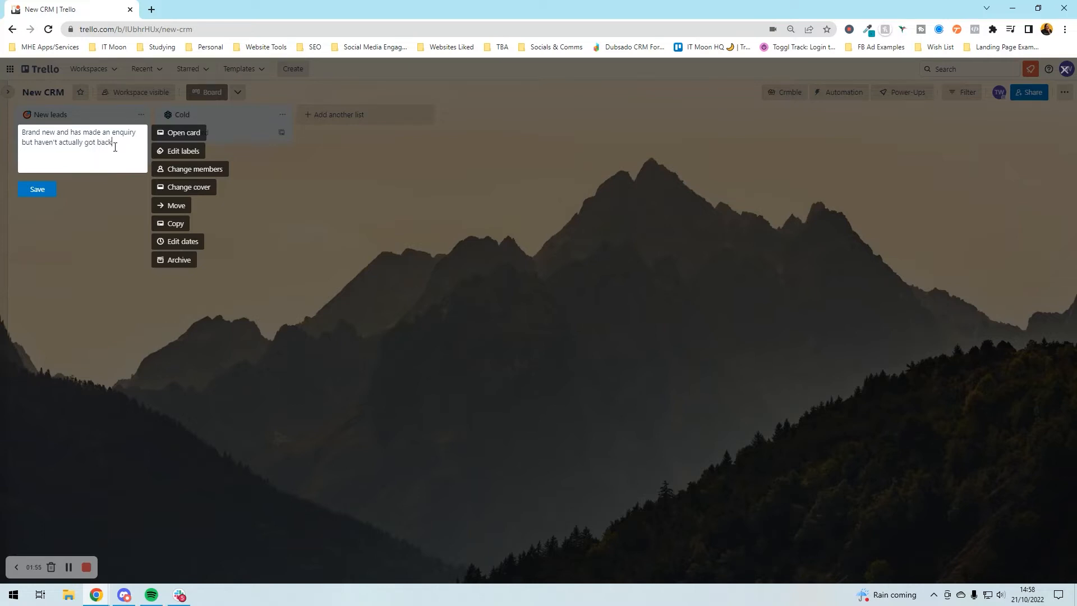
{"action": "type", "text": " to us"}
{"action": "key", "text": "Return"}
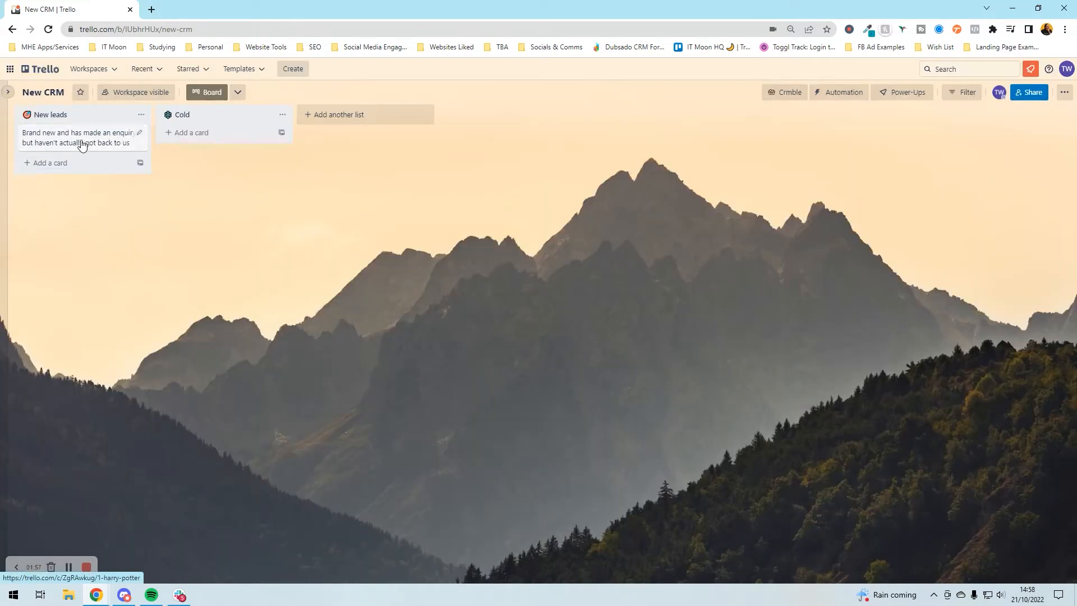
- Add a Cold card reading 'A lead that we've had no contact with for 4 weeks'
{"action": "left_click", "coordinate": [192, 135]}
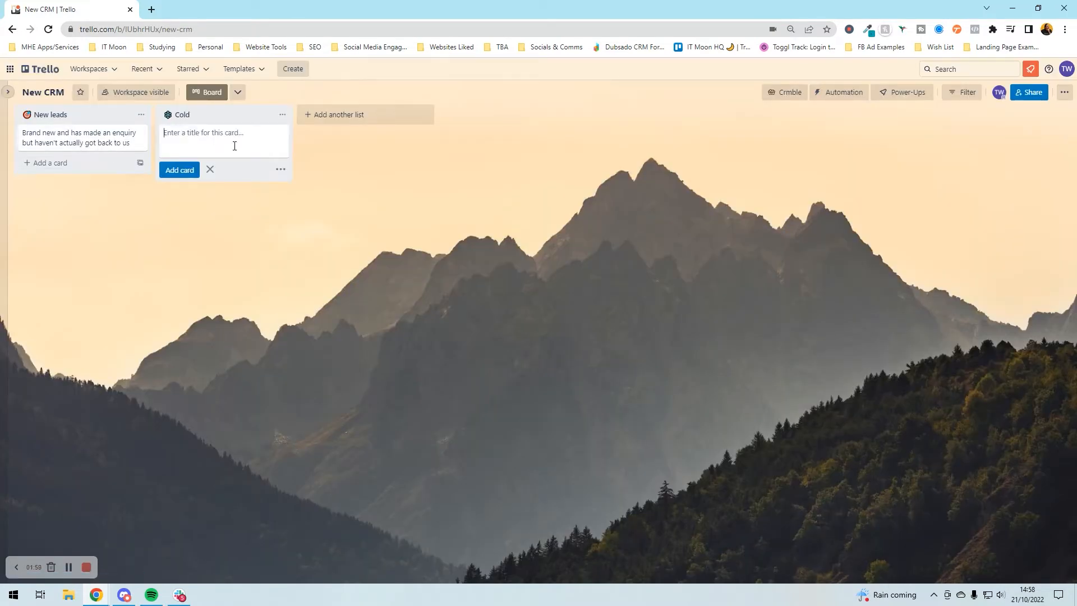
{"action": "type", "text": "A lead that we've had no contact with for 4 weeks"}
{"action": "key", "text": "Return"}
- Create a '🔥 Call Booked' list with a 'Have booked a free call in' card
{"action": "left_click", "coordinate": [350, 115]}
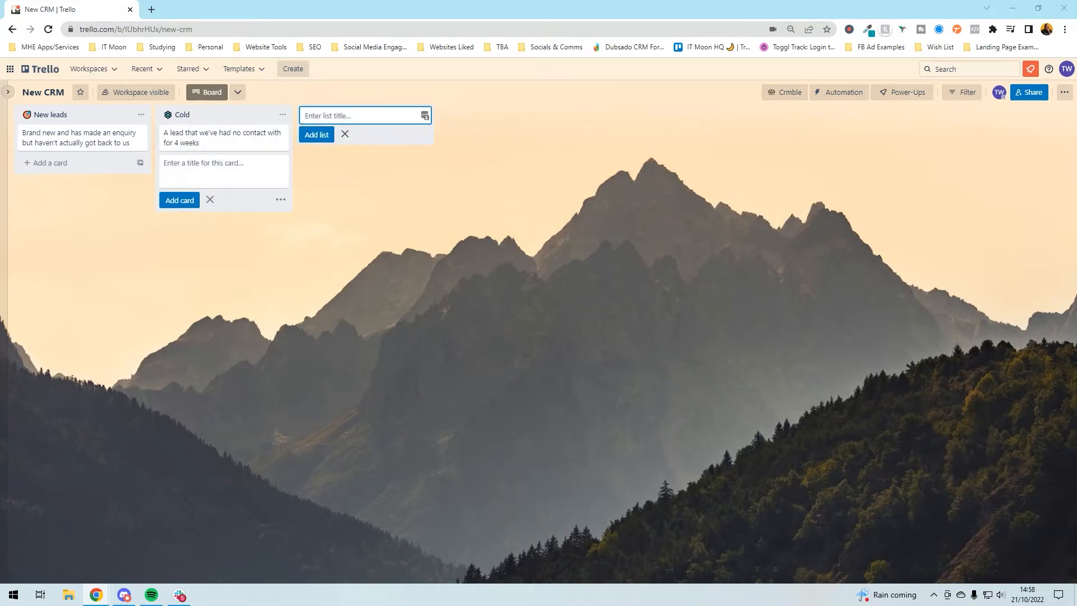
{"action": "left_click", "coordinate": [323, 185]}
{"action": "left_click", "coordinate": [336, 115]}
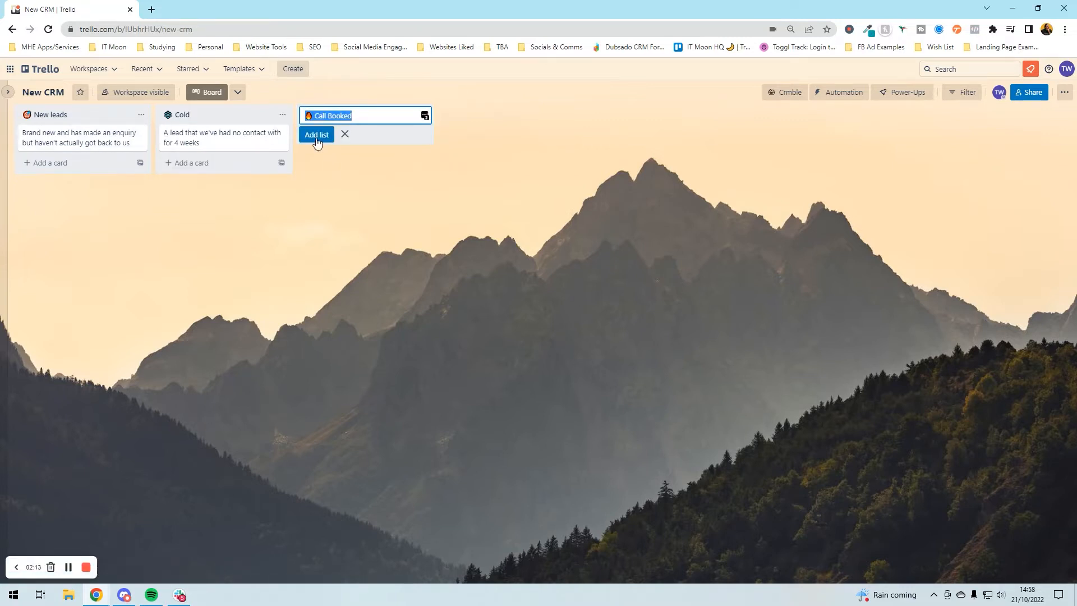
{"action": "key", "text": "Return"}
{"action": "left_click", "coordinate": [362, 138]}
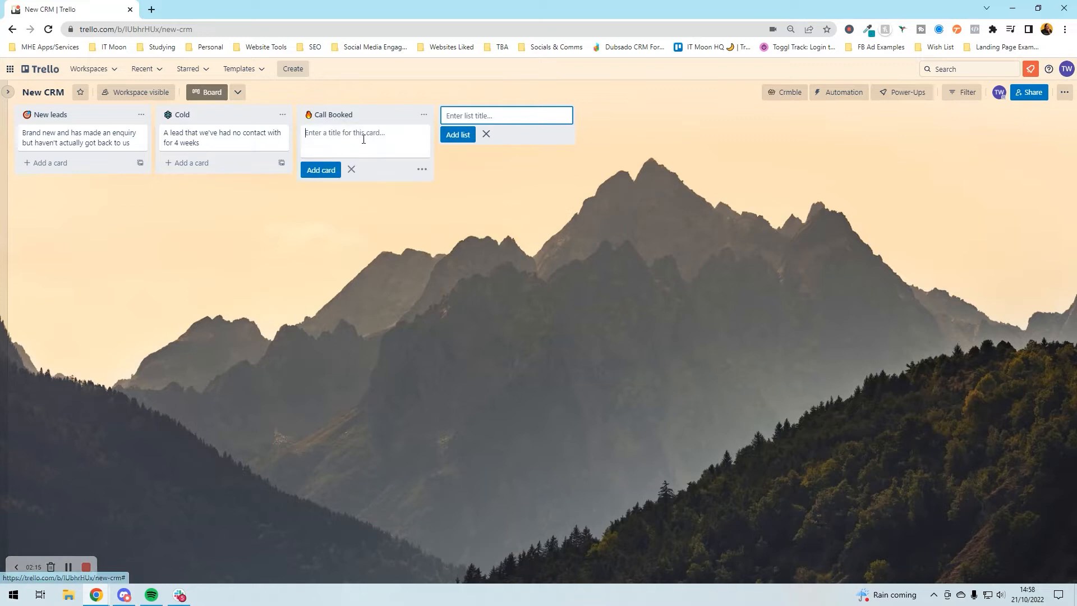
{"action": "type", "text": "Have booked"}
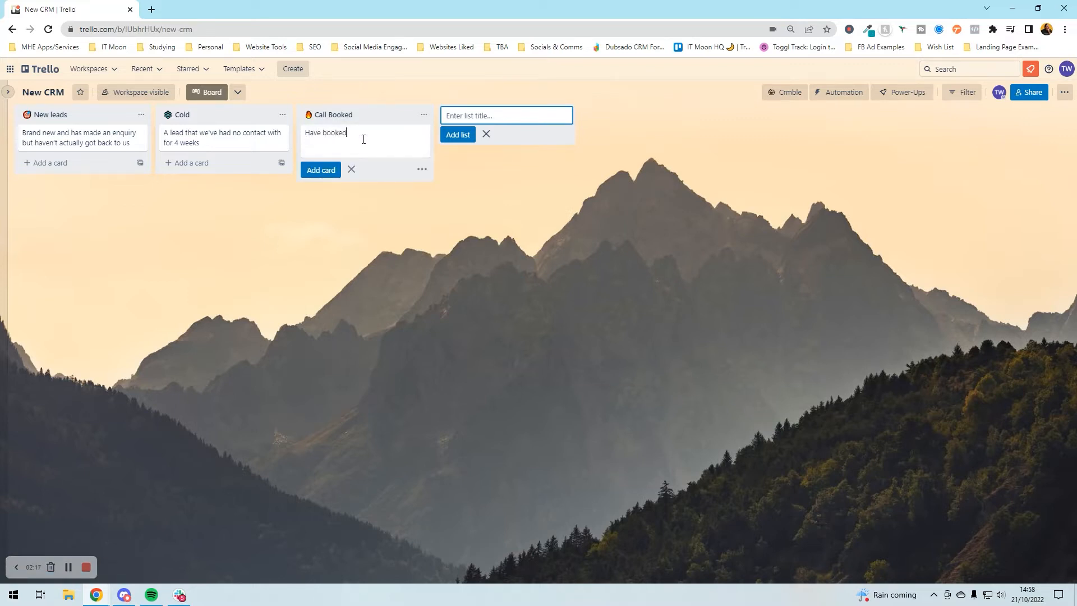
{"action": "type", "text": " a free call in"}
{"action": "key", "text": "Return"}
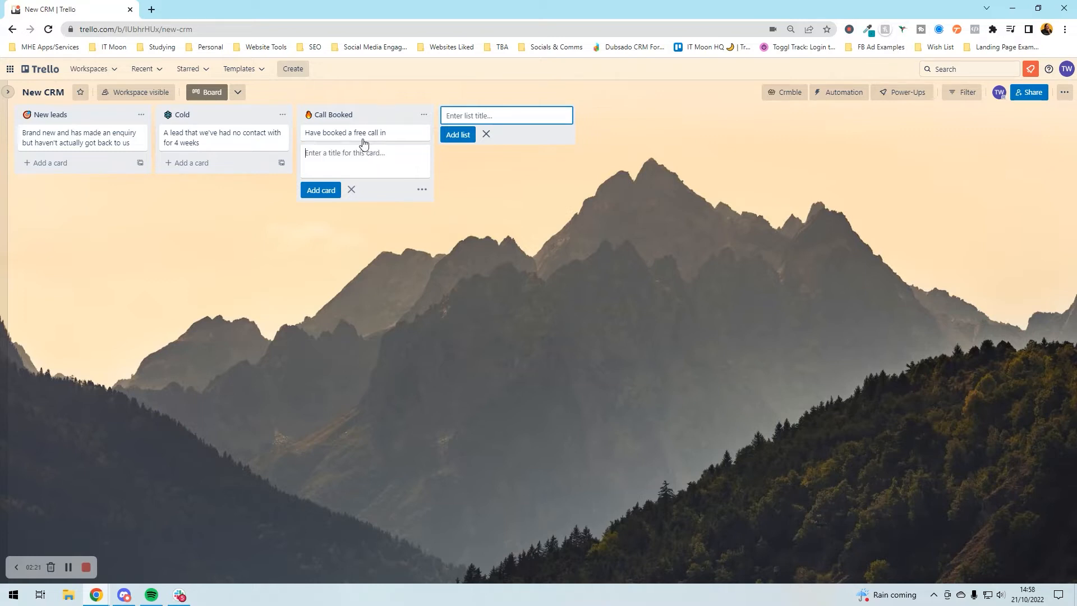
{"action": "left_click", "coordinate": [505, 194]}
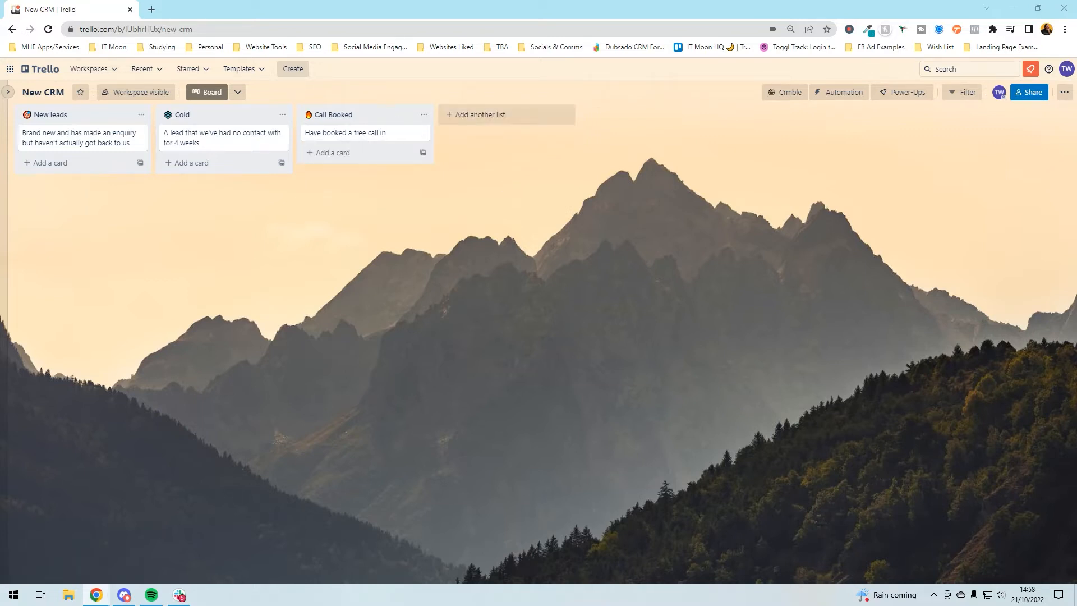
- Create a Quotation list with a 'Have been sent a quotation' card
{"action": "left_click", "coordinate": [480, 118]}
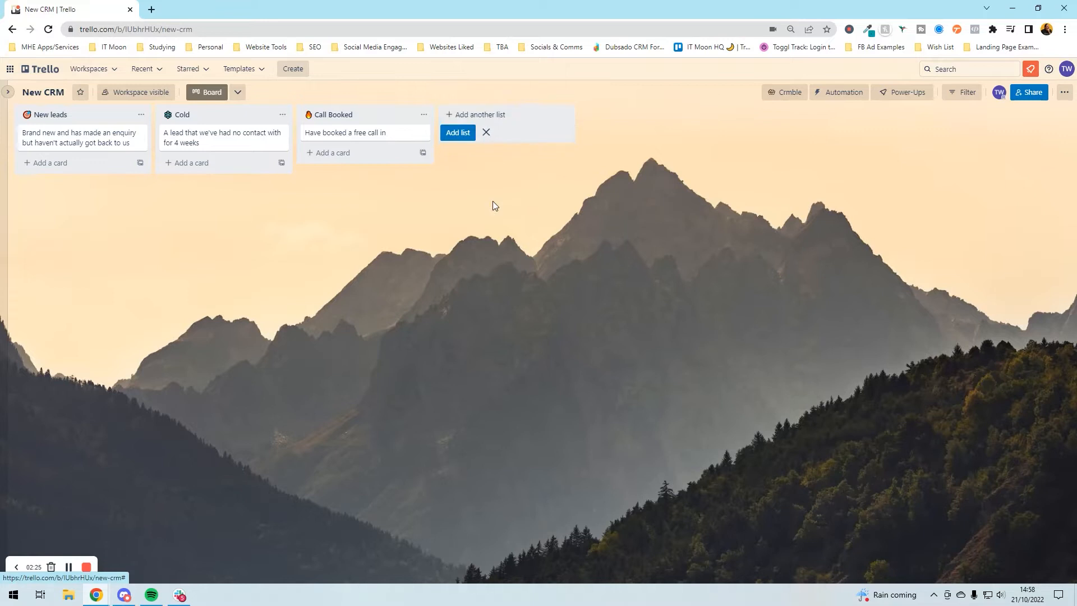
{"action": "left_click", "coordinate": [492, 201]}
{"action": "left_click", "coordinate": [489, 115]}
{"action": "left_click", "coordinate": [490, 115]}
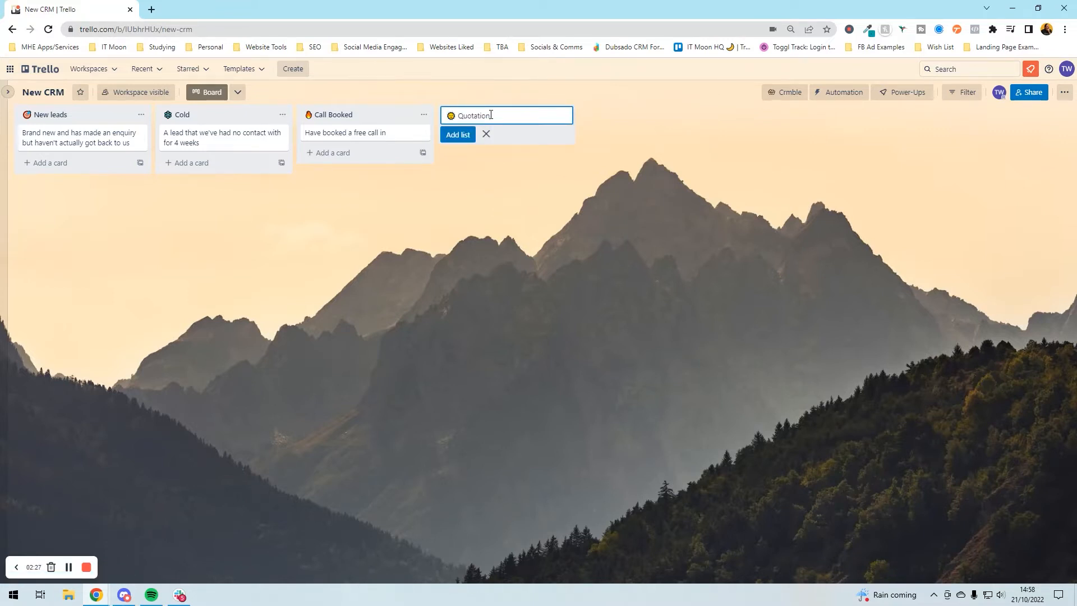
{"action": "key", "text": "Return"}
{"action": "left_click", "coordinate": [493, 133]}
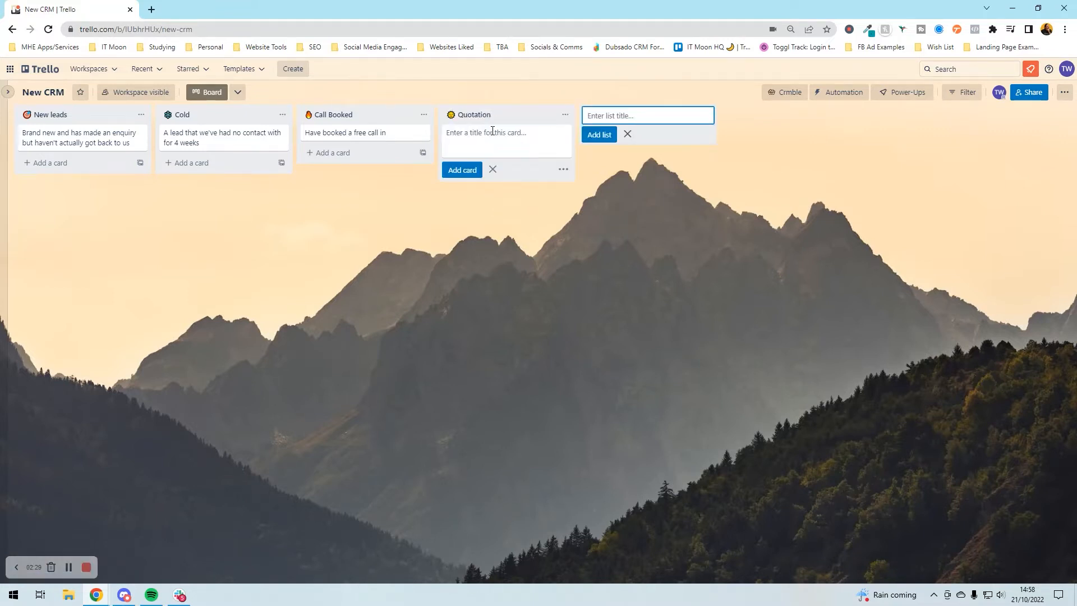
{"action": "type", "text": "Have been sent a quotation"}
{"action": "key", "text": "Return"}
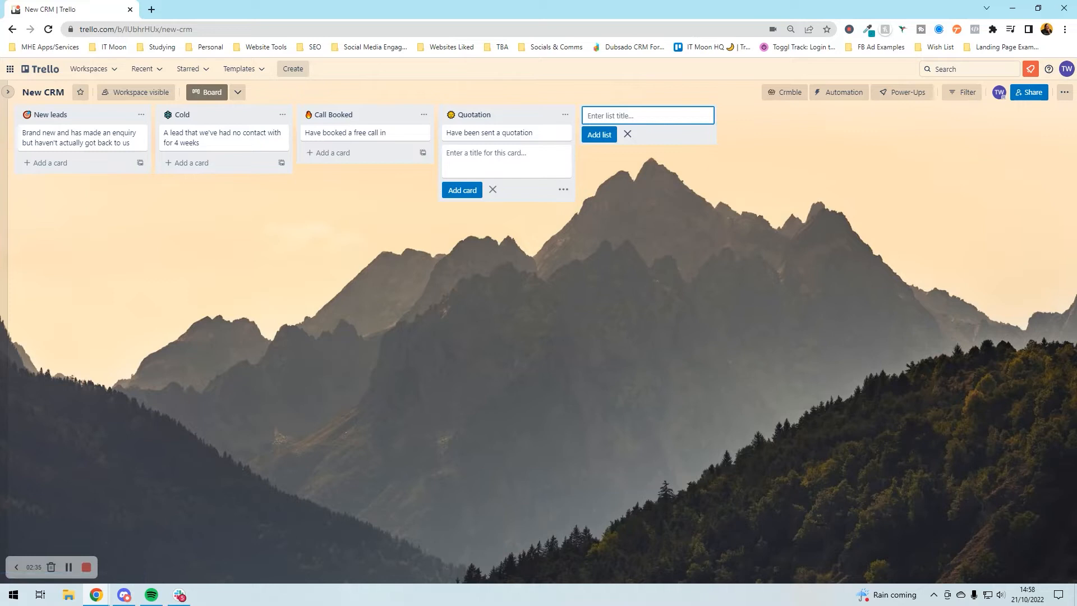
- Create a '🚀 Onboarding' list with a 'They're currently in the onboarding process' card
{"action": "left_click", "coordinate": [646, 116]}
{"action": "type", "text": "🚀 Onboarding"}
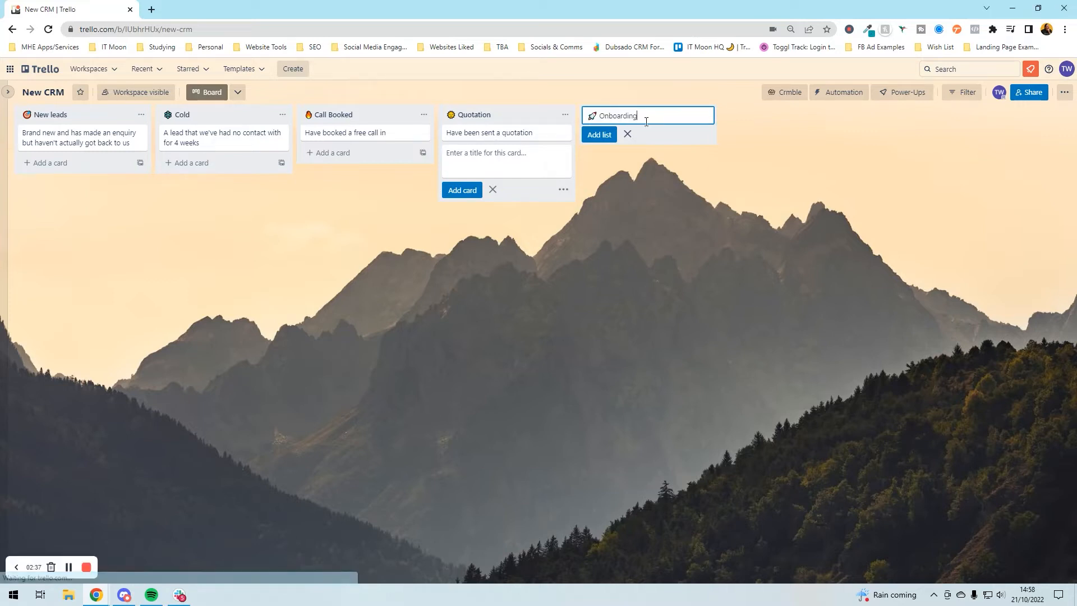
{"action": "left_click", "coordinate": [631, 180]}
{"action": "left_click", "coordinate": [627, 115]}
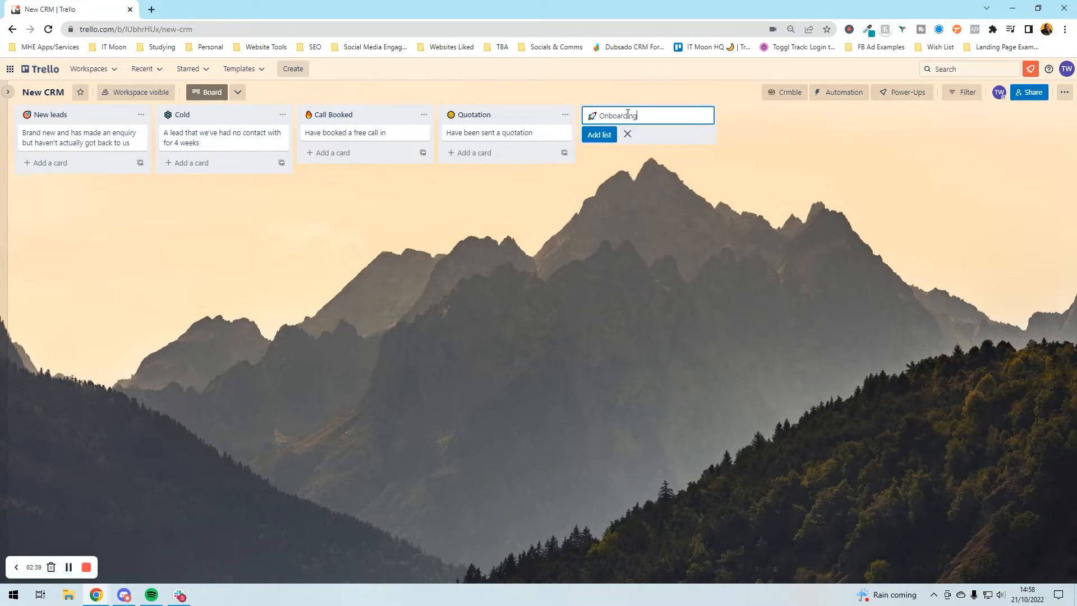
{"action": "key", "text": "Return"}
{"action": "left_click", "coordinate": [617, 131]}
{"action": "type", "text": "They're curren"}
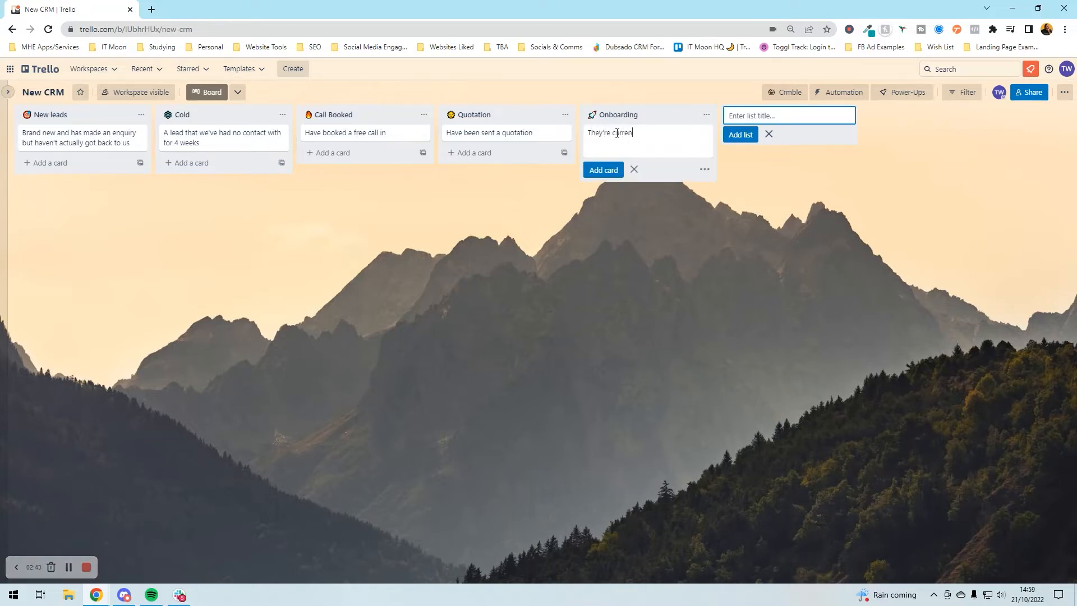
{"action": "type", "text": "tly in the onboarding process"}
{"action": "key", "text": "Return"}
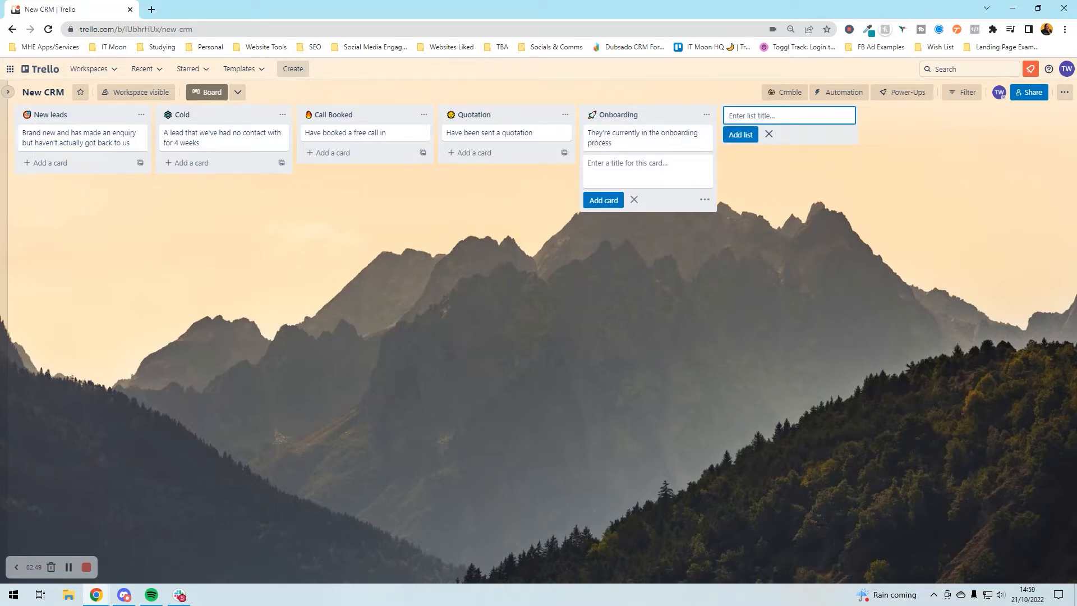
{"action": "key", "text": "super+period"}
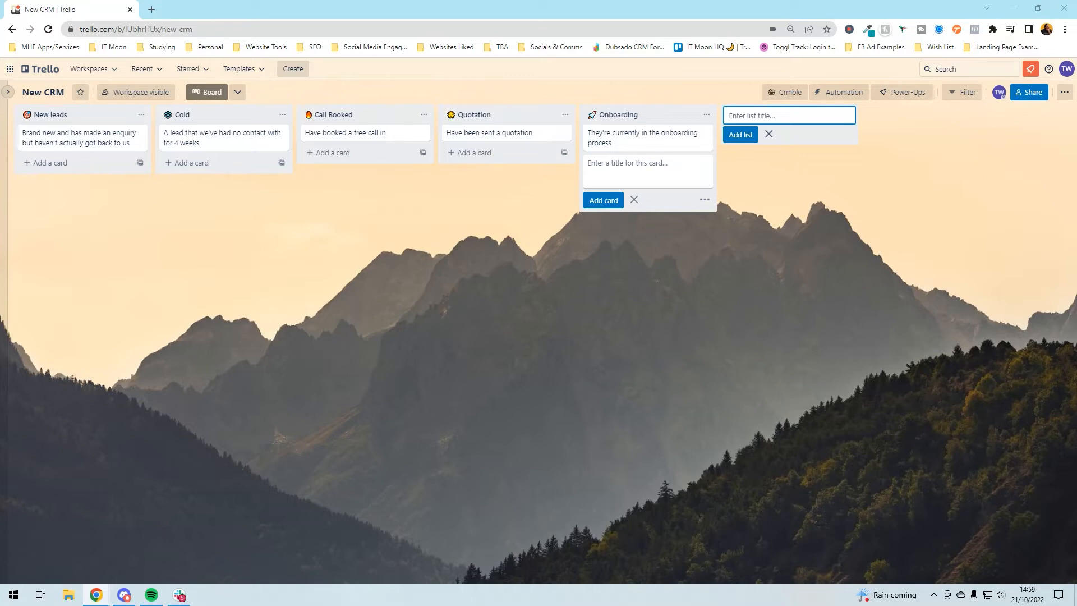
{"action": "left_click", "coordinate": [853, 202]}
- Create a '🕰 Current Projects' list with a 'Projects that are being worked on right now' card
{"action": "left_click", "coordinate": [765, 114]}
{"action": "type", "text": "🕰 Current Projects"}
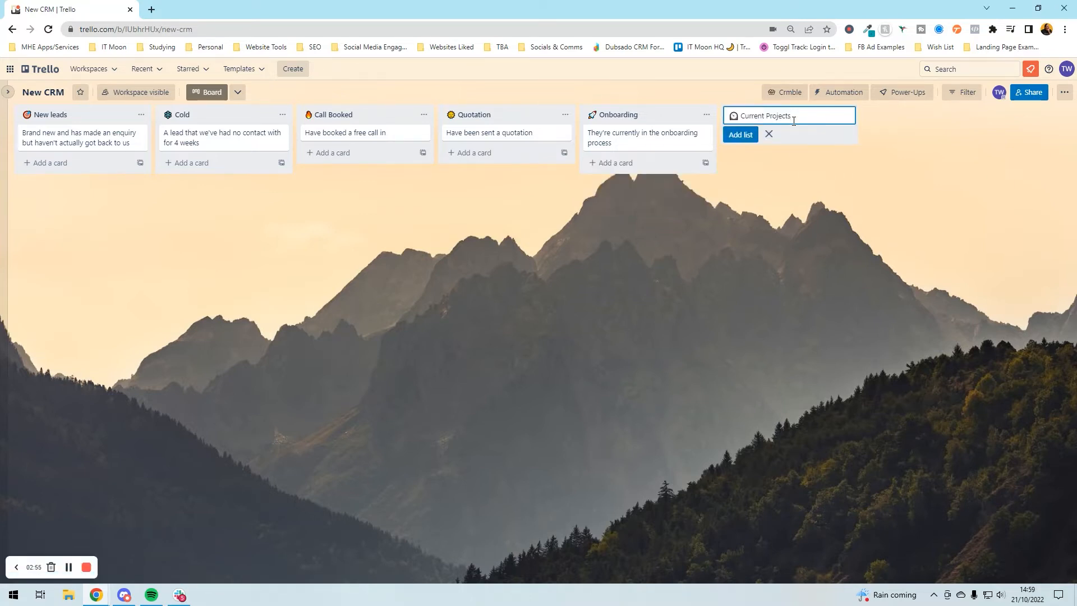
{"action": "key", "text": "Return"}
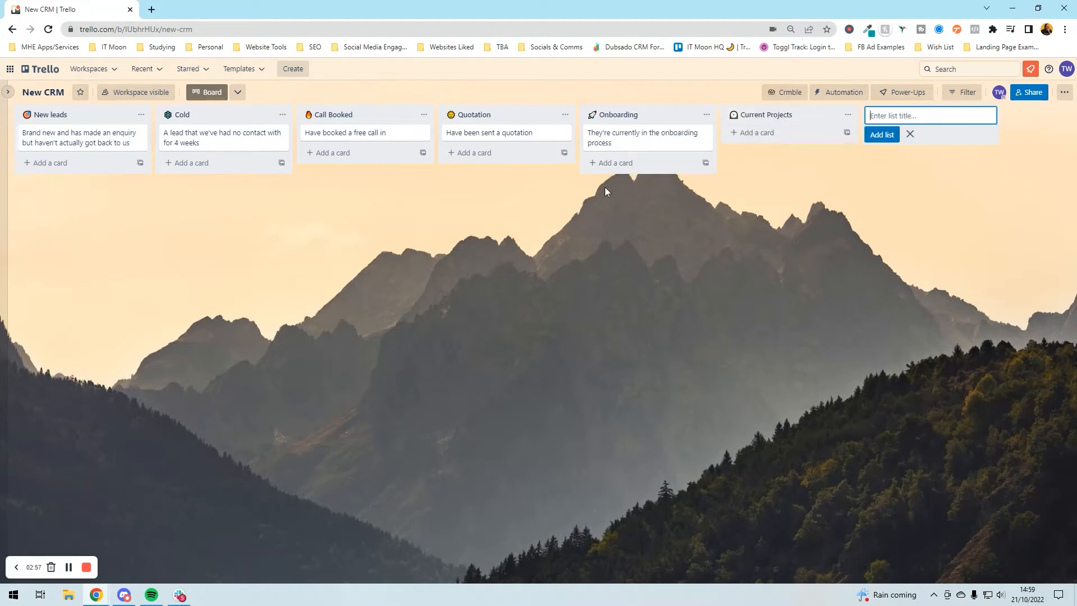
{"action": "left_click", "coordinate": [798, 133]}
{"action": "type", "text": "Pr"}
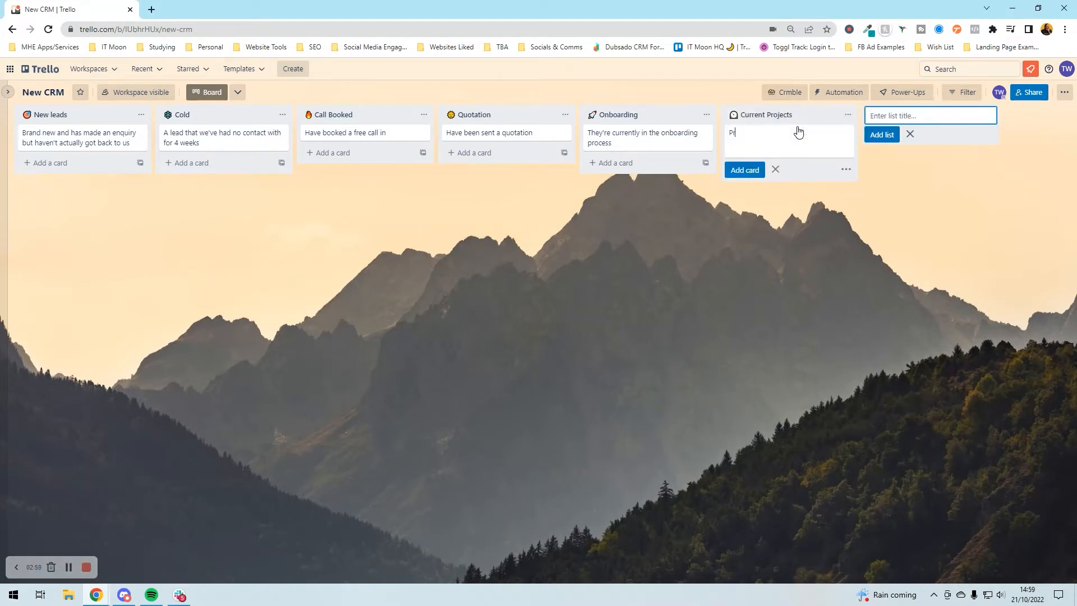
{"action": "type", "text": "ojects that are being worked on right now"}
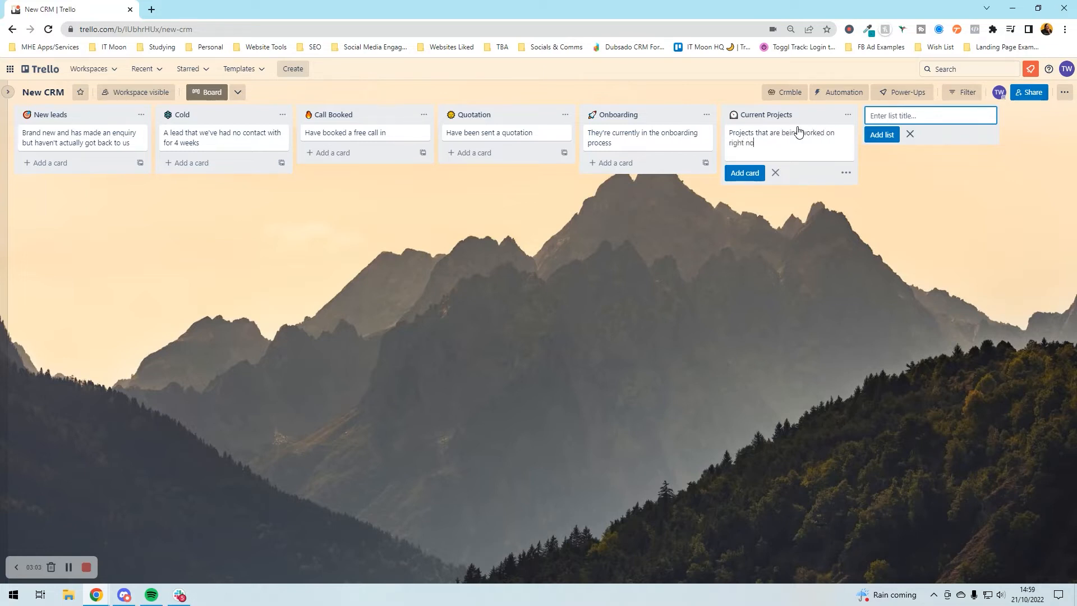
{"action": "key", "text": "Return"}
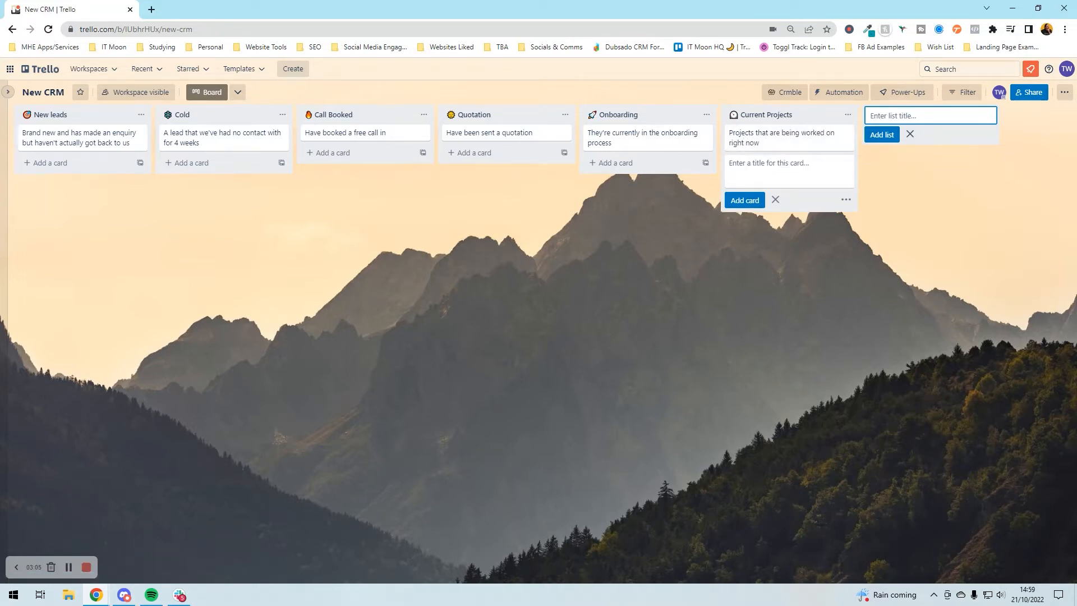
{"action": "left_click", "coordinate": [876, 162]}
- Start the next list name by pasting 'Closed' and selecting the word to replace it
{"action": "left_click", "coordinate": [898, 116]}
{"action": "type", "text": "❌ Closed"}
{"action": "double_click", "coordinate": [899, 116]}
- Create the '❌ Lost' list at the end of the board
{"action": "type", "text": "Lo"}
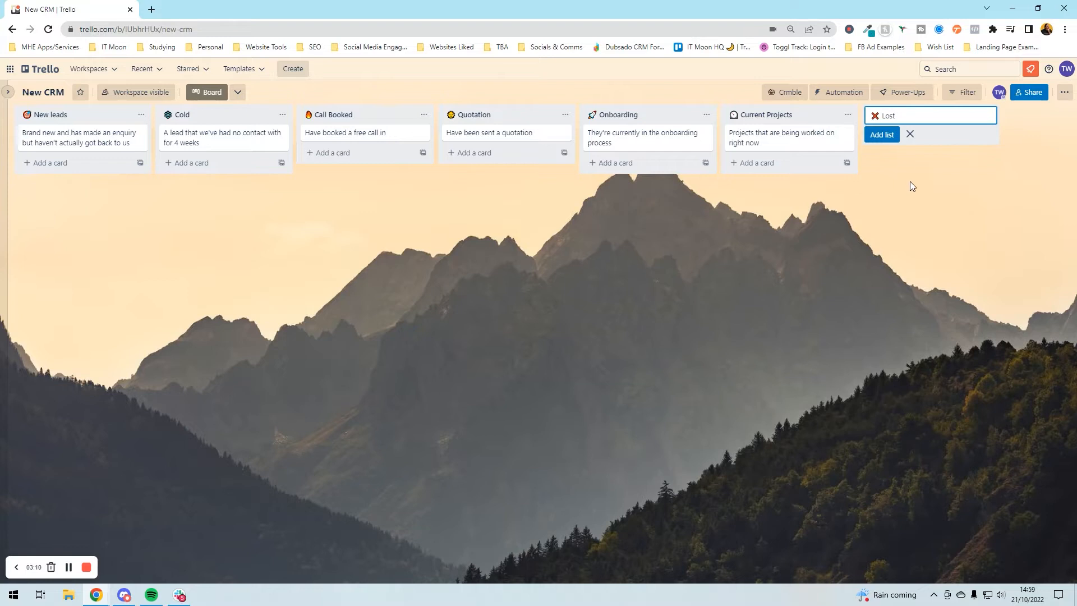
{"action": "left_click", "coordinate": [910, 182]}
{"action": "left_click", "coordinate": [915, 120]}
{"action": "left_click", "coordinate": [924, 115]}
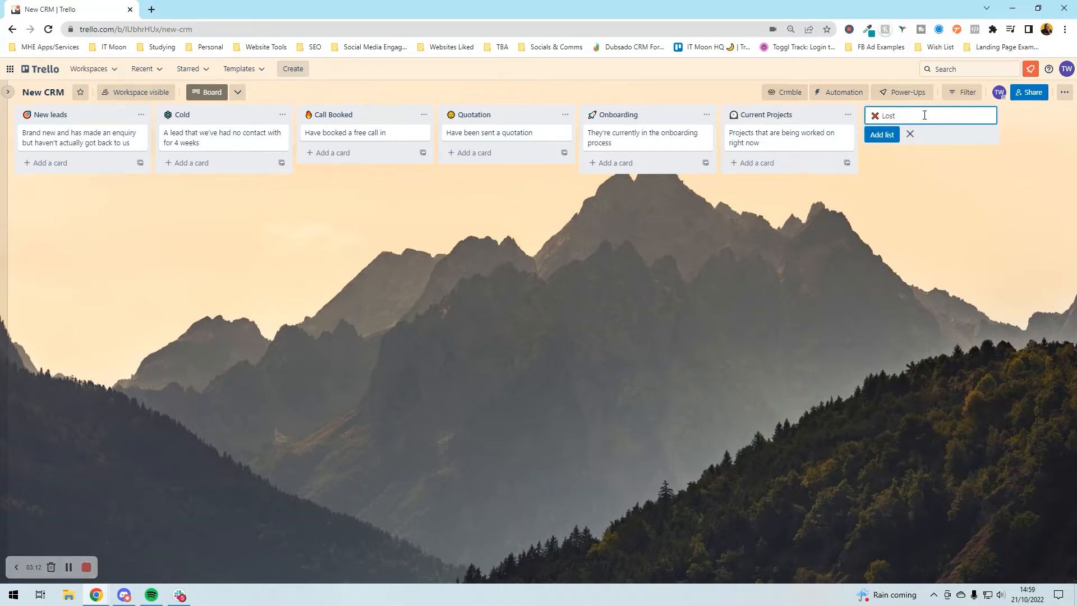
{"action": "key", "text": "Return"}
- Begin a Won list name and dismiss a chat notification interrupting the emoji picker
{"action": "type", "text": "Wor"}
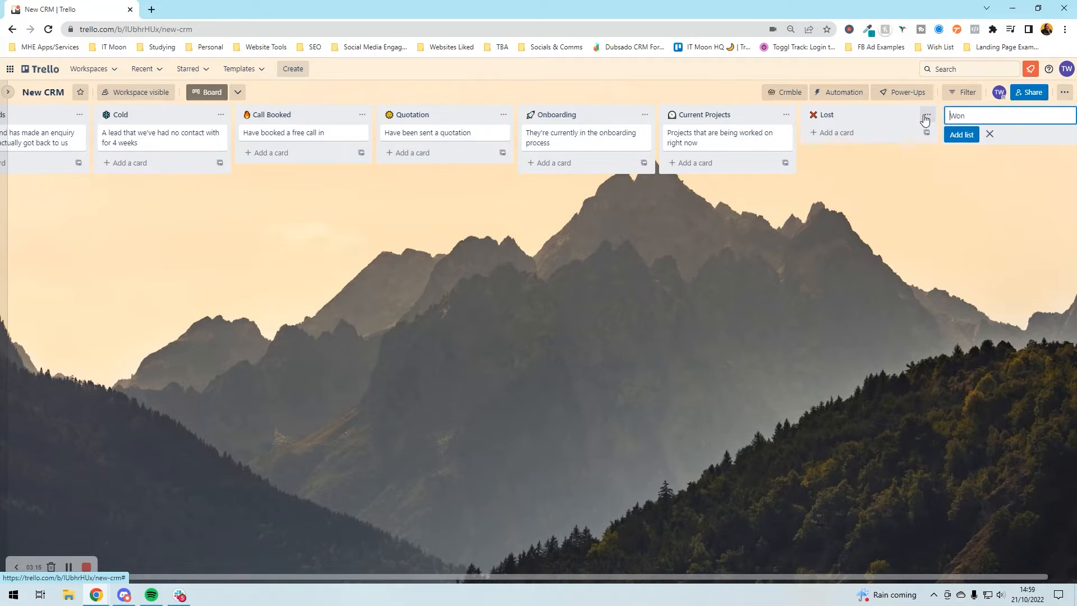
{"action": "key", "text": "super+period"}
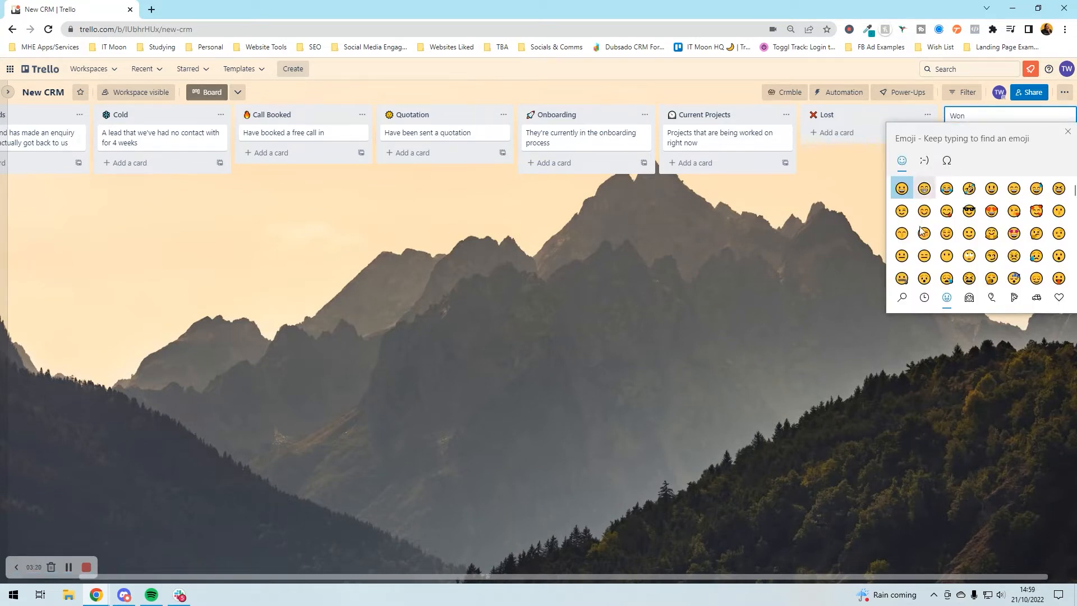
{"action": "left_click", "coordinate": [902, 299]}
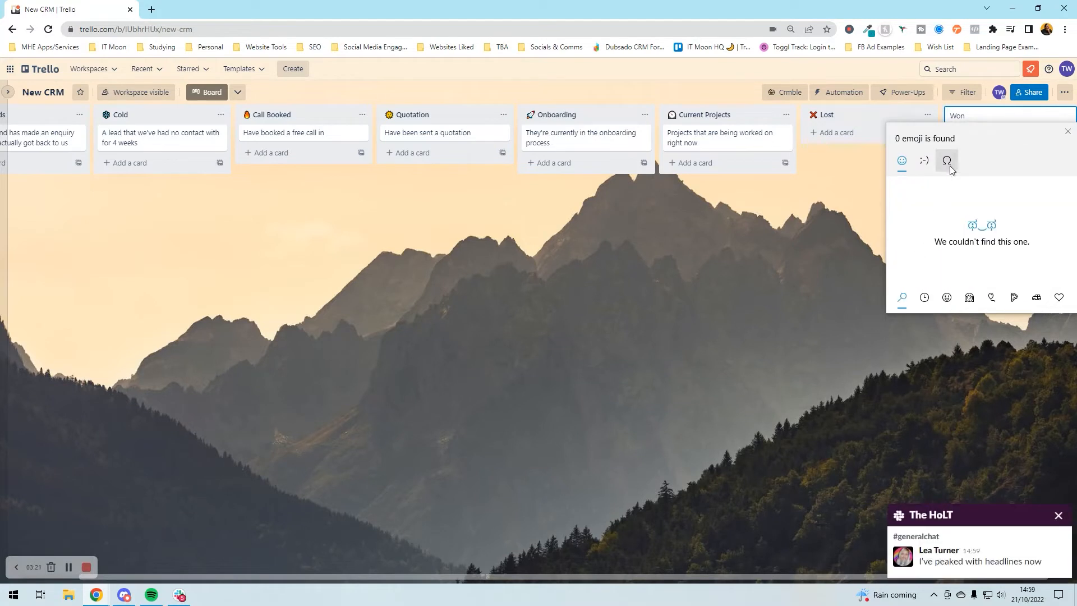
{"action": "left_click", "coordinate": [1059, 516]}
{"action": "left_click", "coordinate": [1058, 516]}
- Put a heavy check mark ✔ before Won, create the list, and scroll back left
{"action": "key", "text": "super+period"}
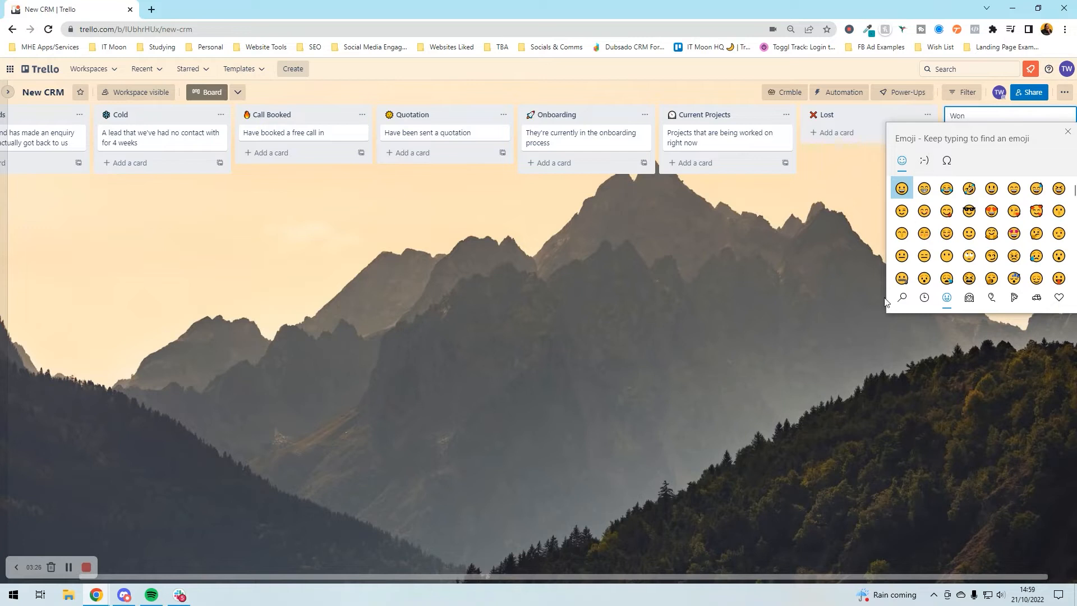
{"action": "left_click", "coordinate": [902, 298]}
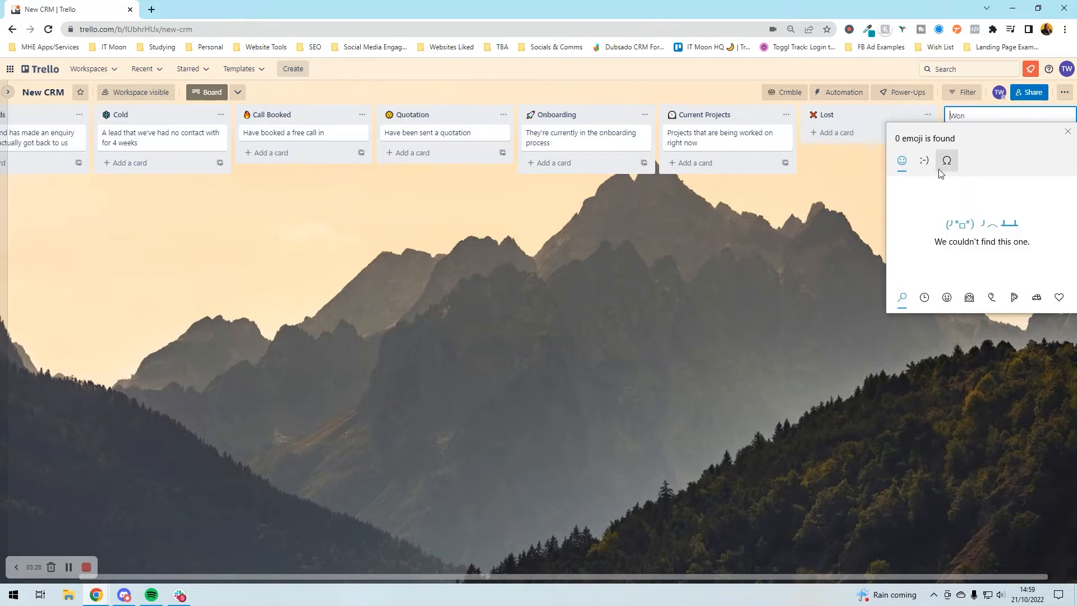
{"action": "type", "text": "t"}
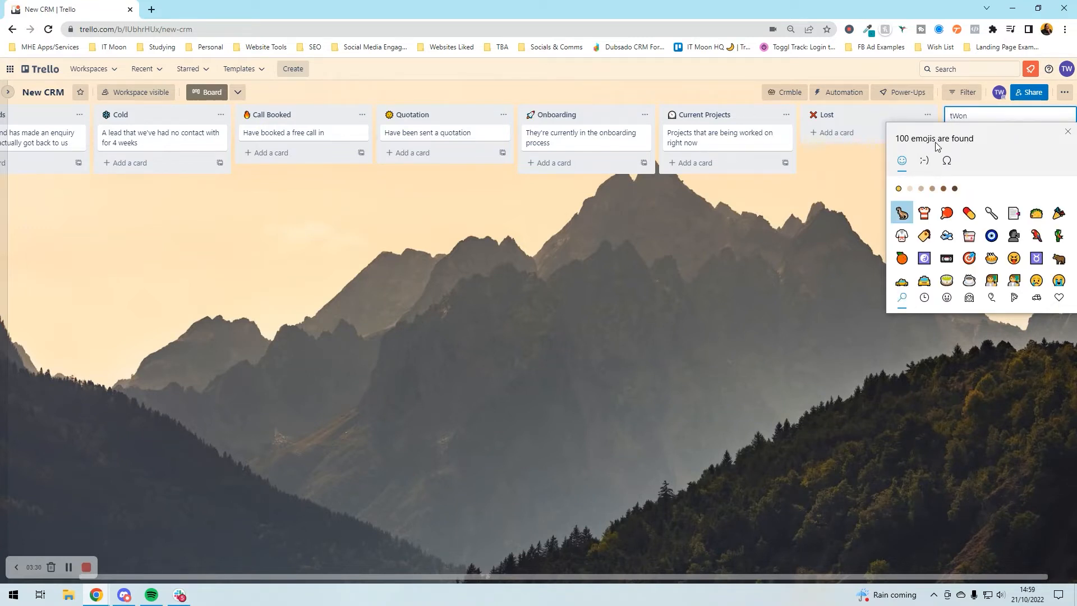
{"action": "type", "text": "ick"}
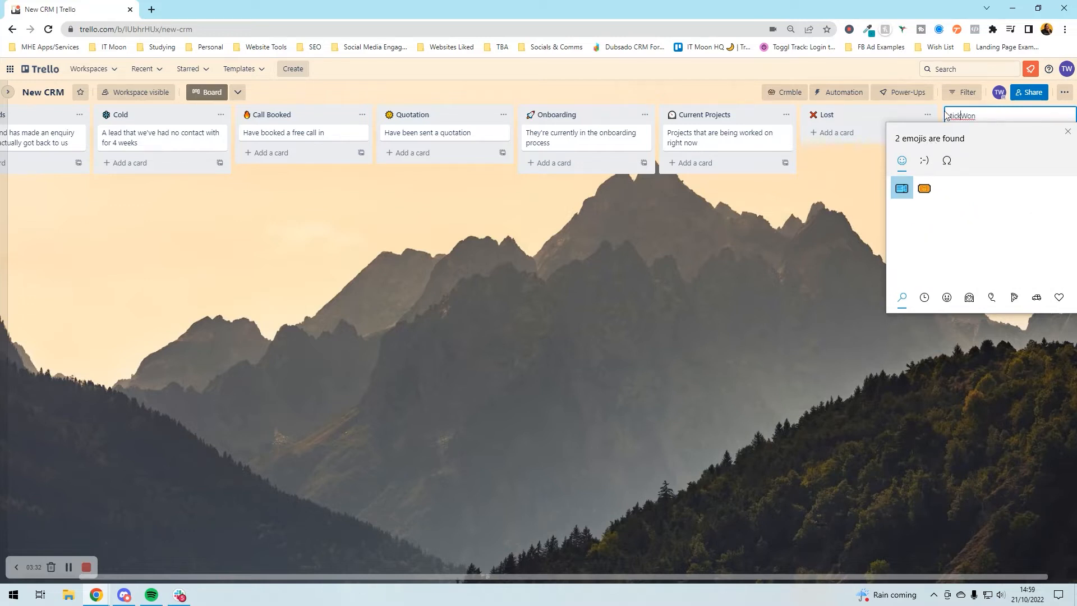
{"action": "key", "text": "BackSpace"}
{"action": "key", "text": "BackSpace"}
{"action": "key", "text": "BackSpace"}
{"action": "key", "text": "BackSpace"}
{"action": "type", "text": "check"}
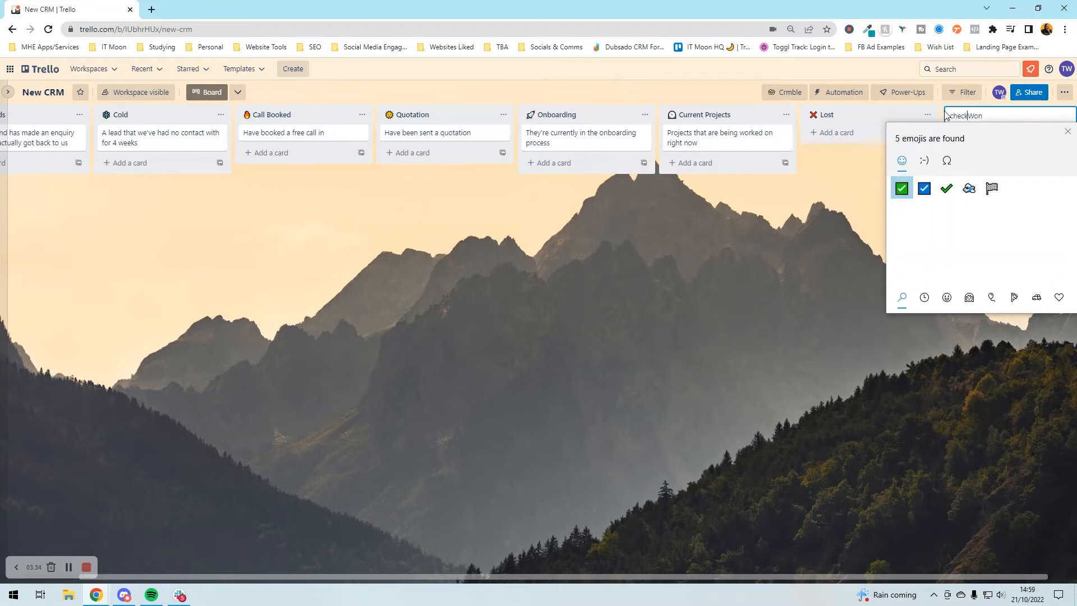
{"action": "left_click", "coordinate": [947, 189]}
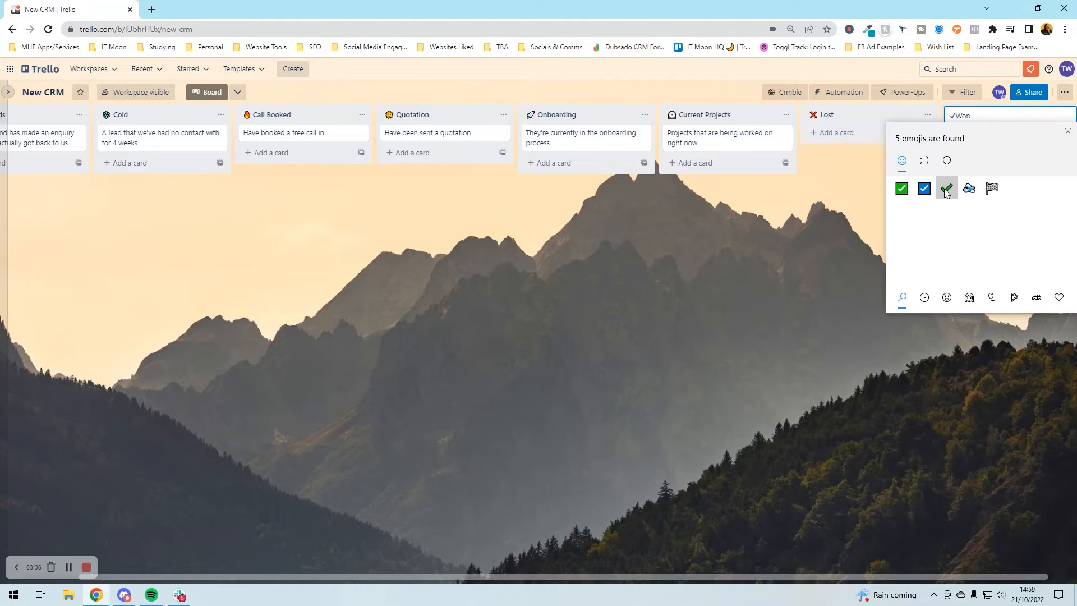
{"action": "left_click", "coordinate": [809, 233]}
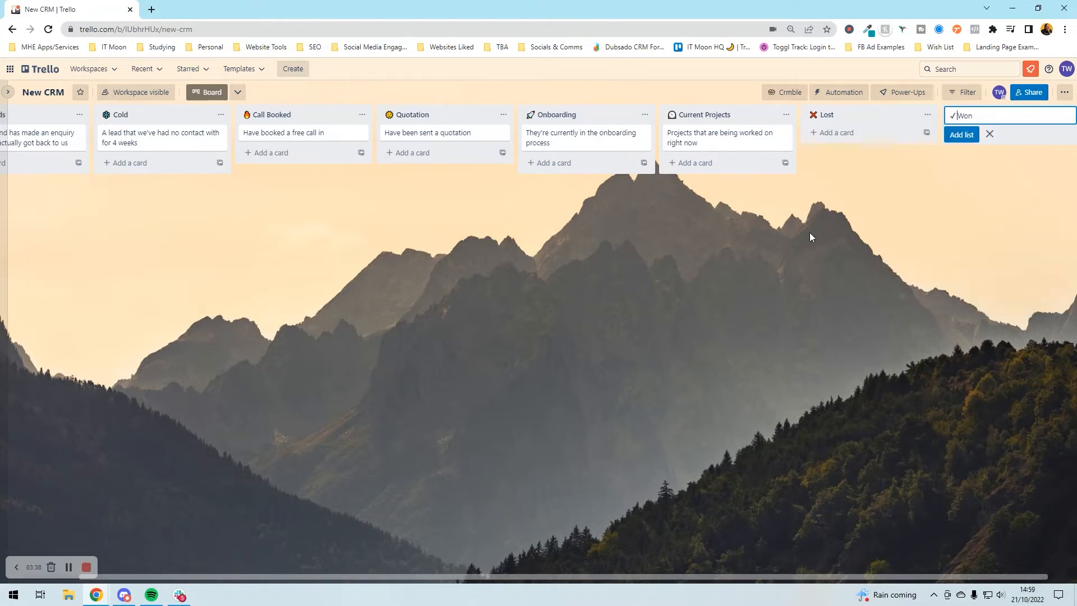
{"action": "key", "text": "Return"}
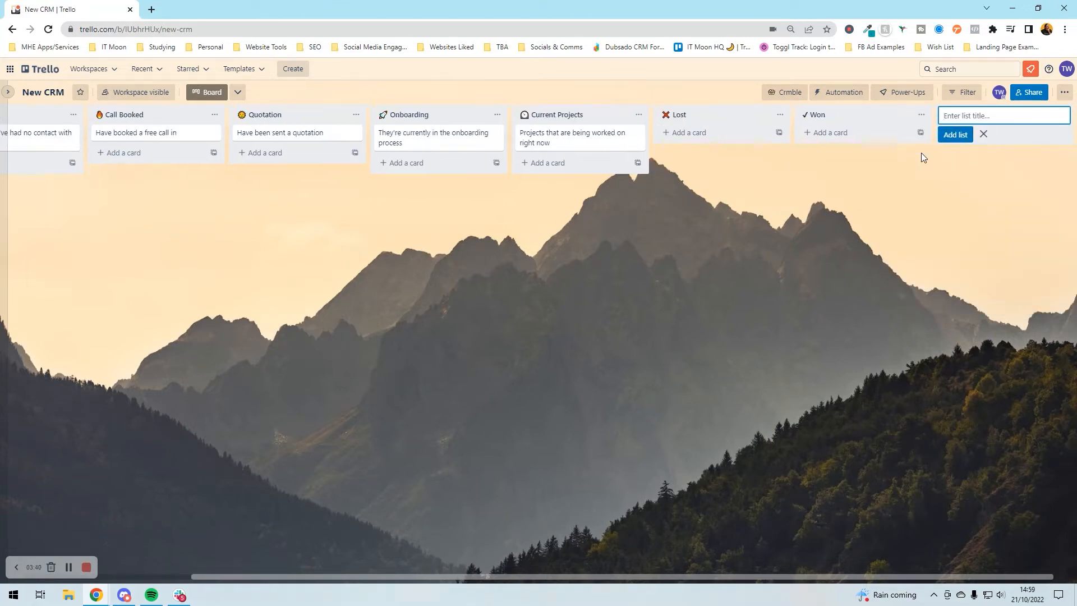
{"action": "key", "text": "Escape"}
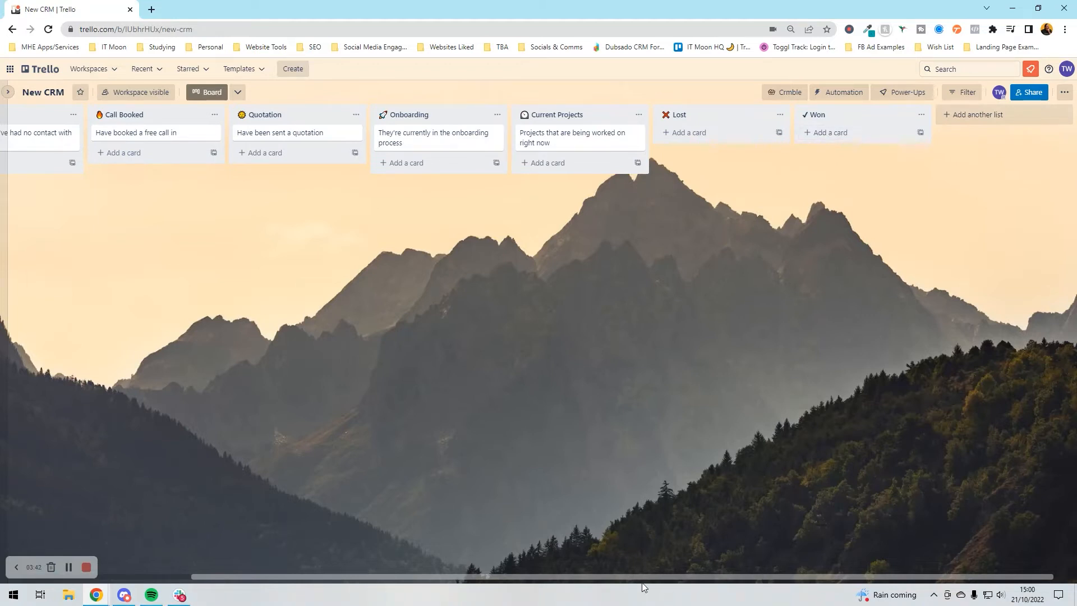
{"action": "left_click_drag", "start_coordinate": [633, 573], "coordinate": [252, 576]}
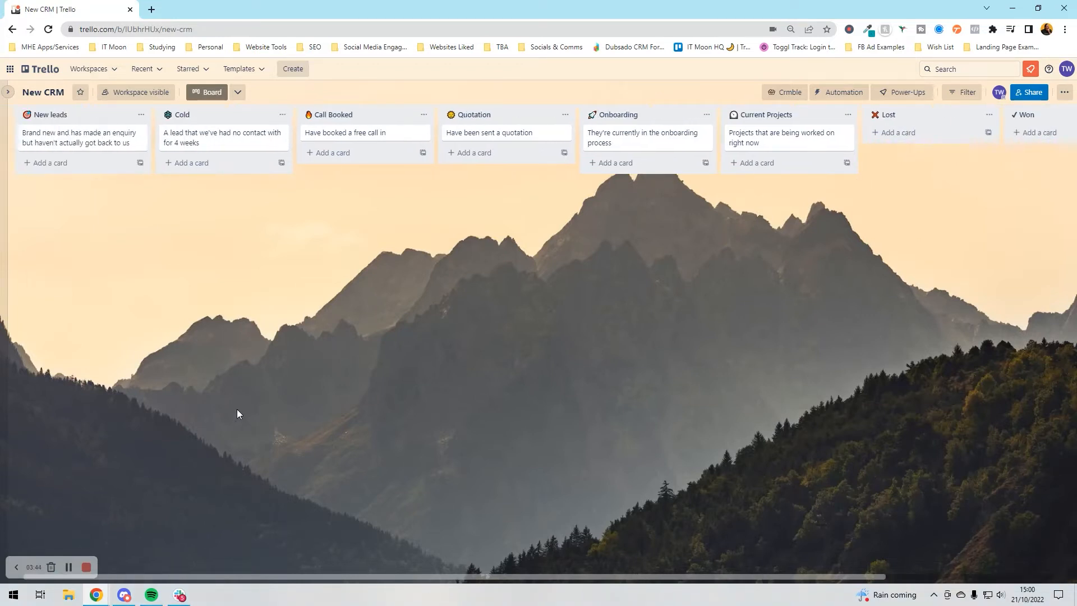
- In Crmble settings, track the New leads, Cold and Call Booked lists
{"action": "left_click", "coordinate": [784, 93]}
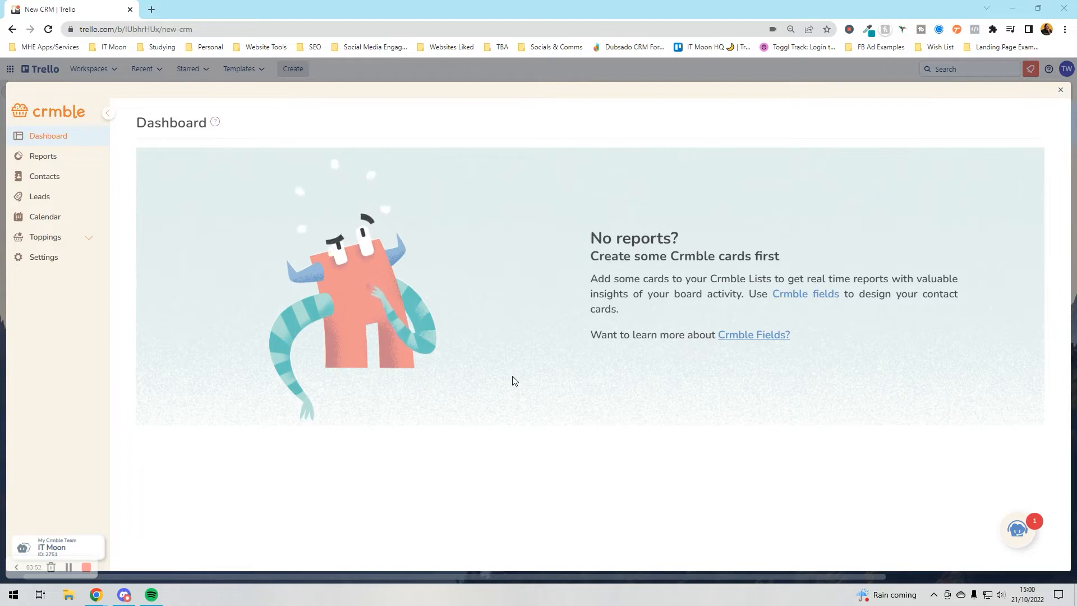
{"action": "left_click", "coordinate": [42, 259]}
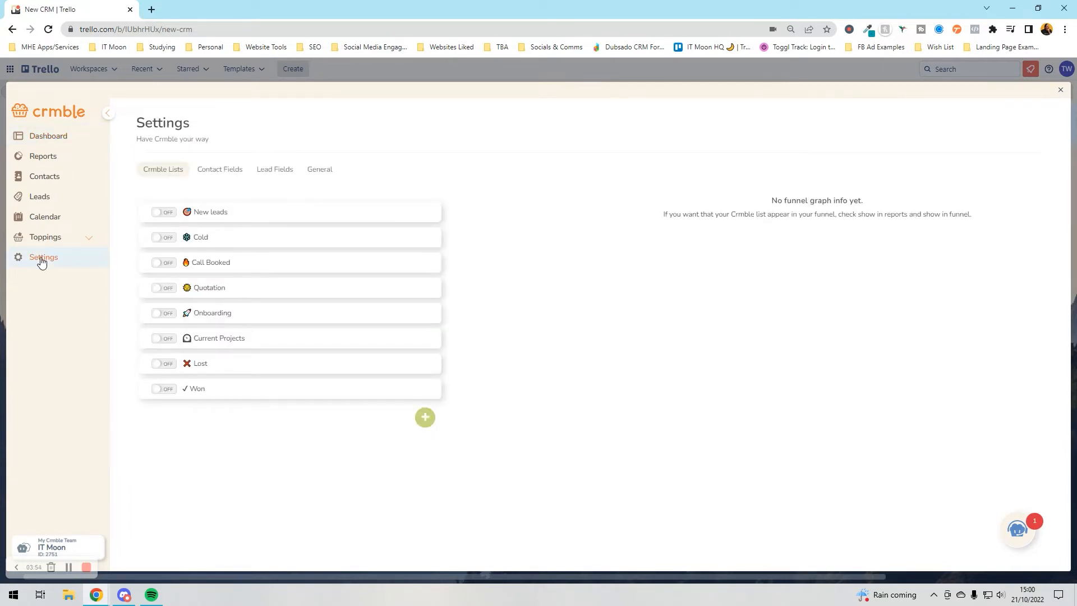
{"action": "left_click", "coordinate": [167, 218]}
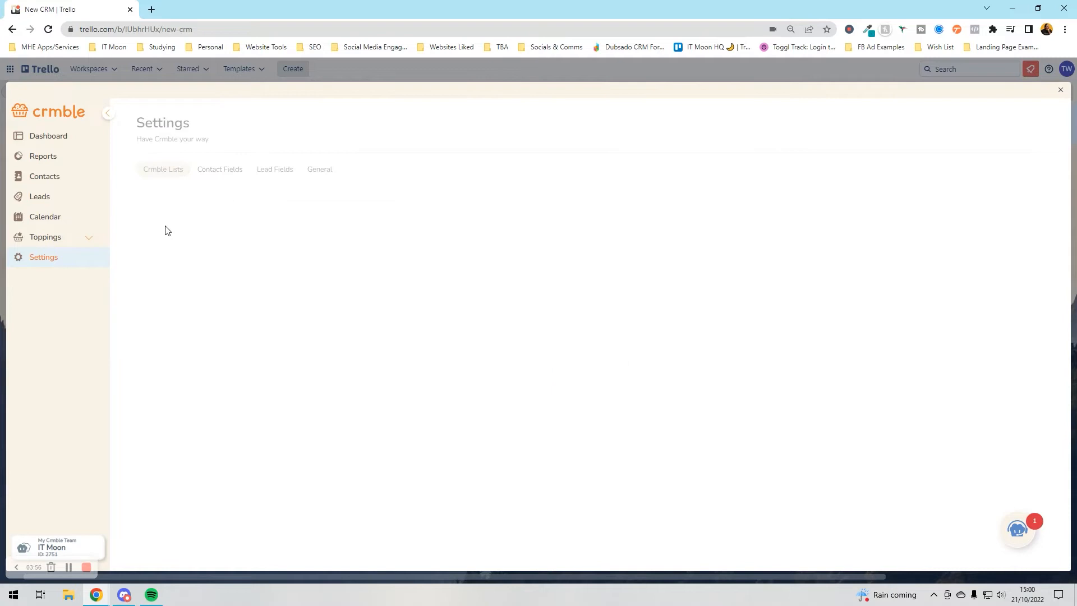
{"action": "mouse_move", "coordinate": [849, 253]}
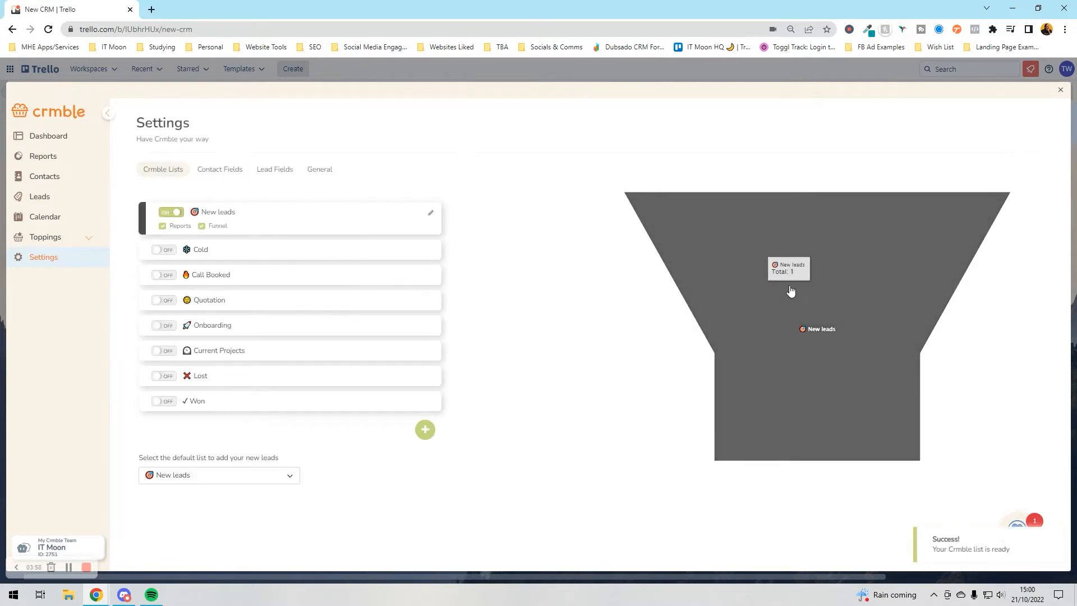
{"action": "left_click", "coordinate": [160, 251]}
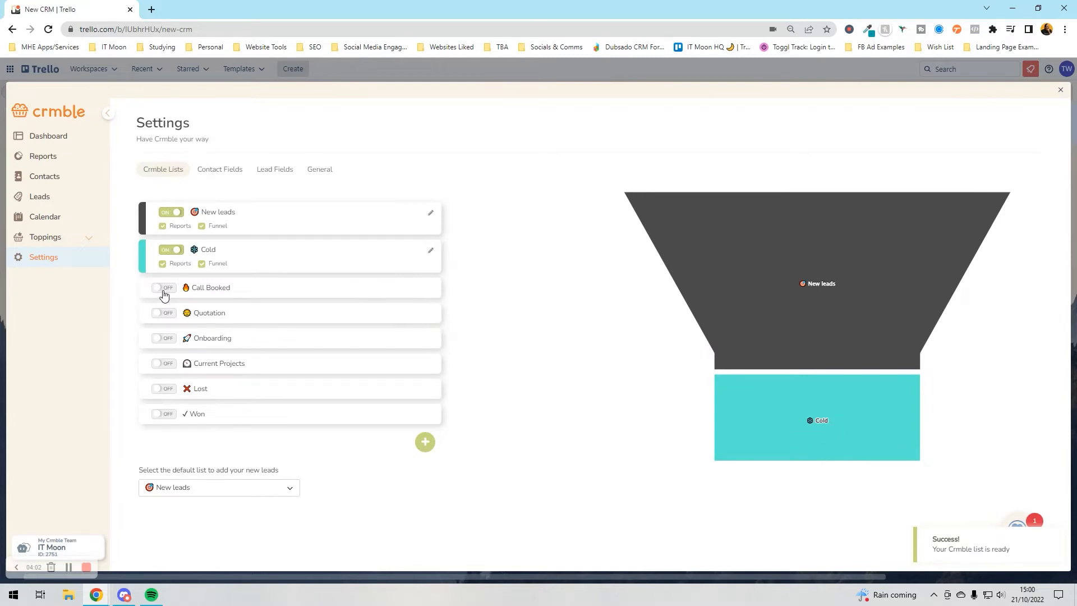
{"action": "left_click", "coordinate": [164, 289]}
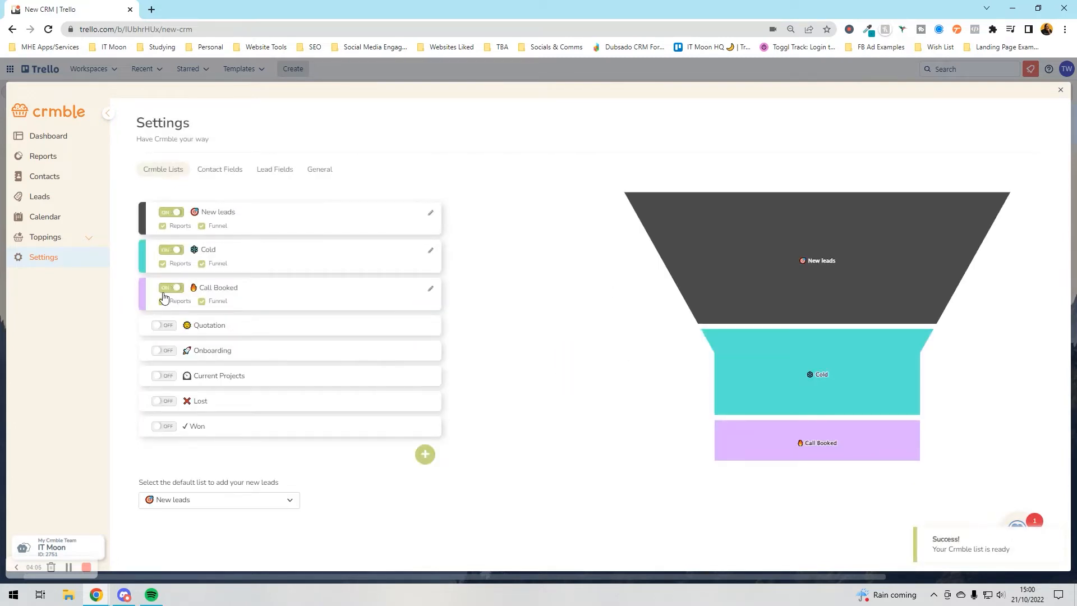
- Turn on Quotation, Onboarding, Won, Lost and Current Projects, excluding Current Projects from the funnel
{"action": "left_click", "coordinate": [161, 329]}
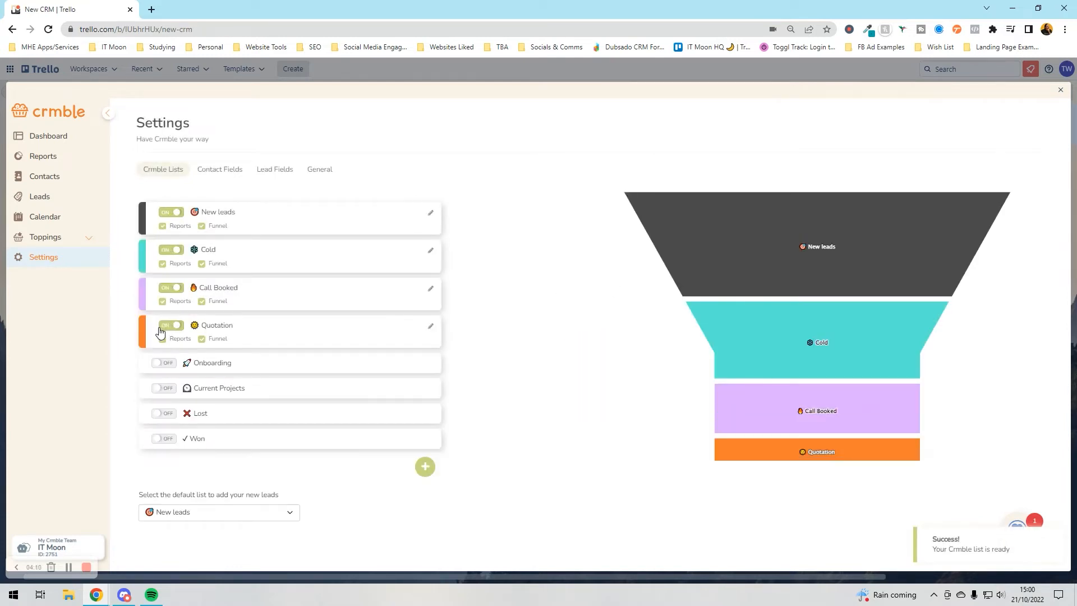
{"action": "left_click", "coordinate": [165, 366]}
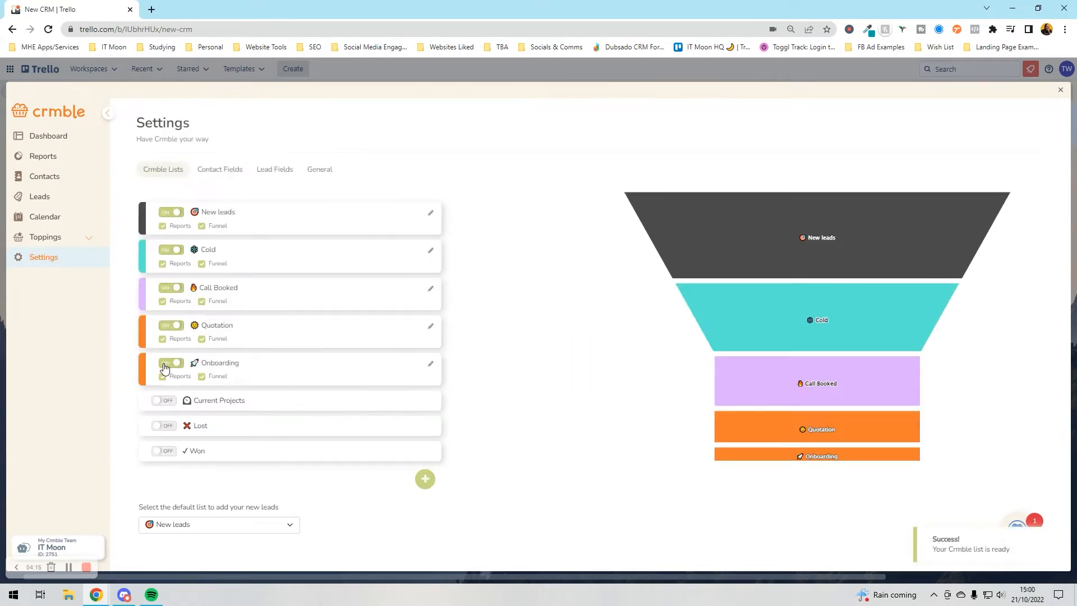
{"action": "left_click", "coordinate": [160, 451]}
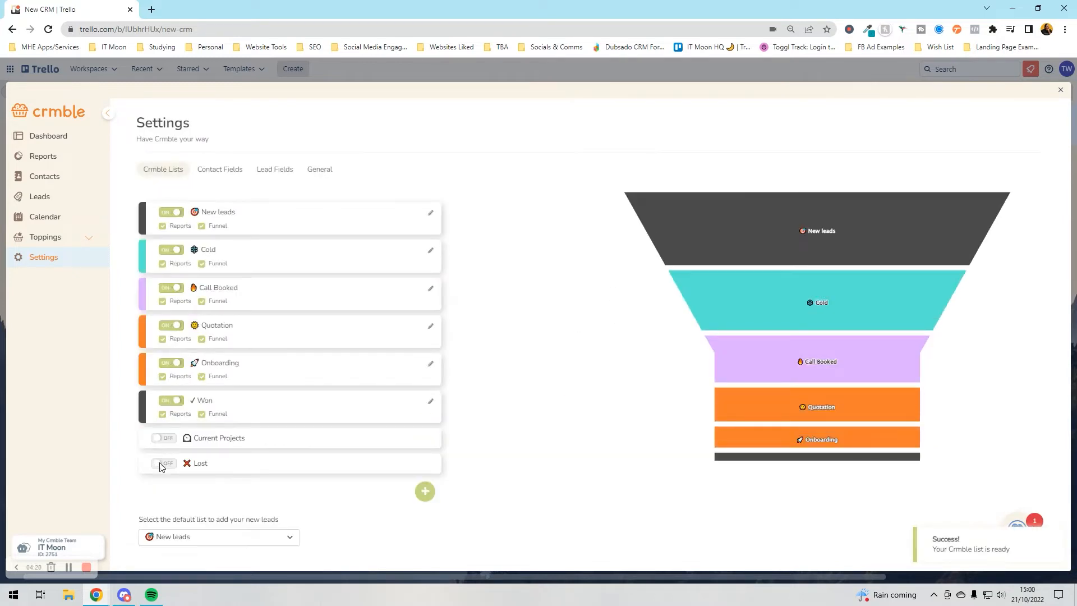
{"action": "left_click", "coordinate": [164, 461]}
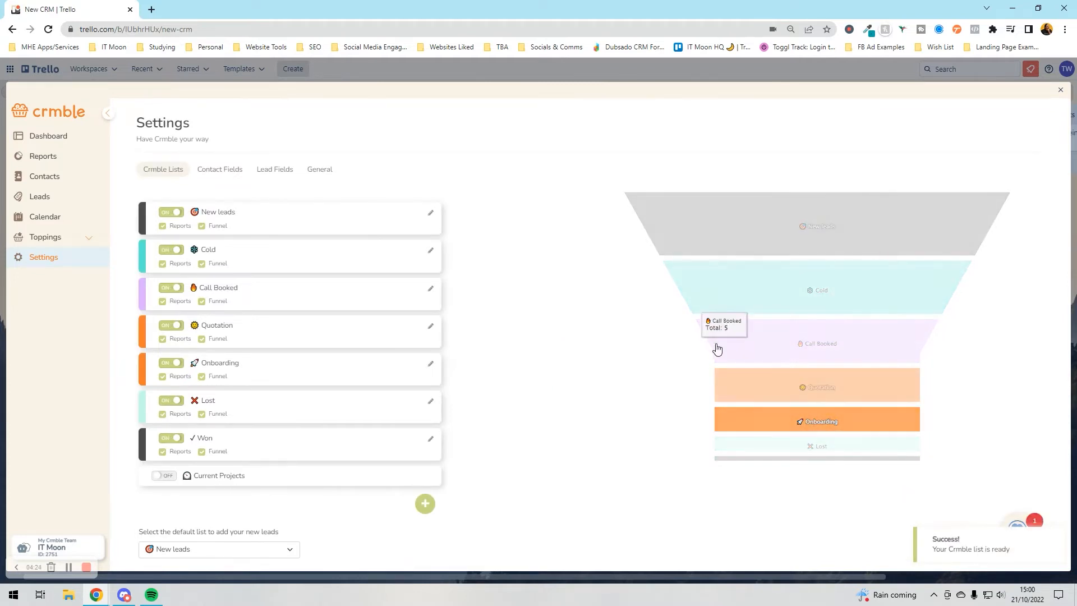
{"action": "left_click", "coordinate": [163, 477]}
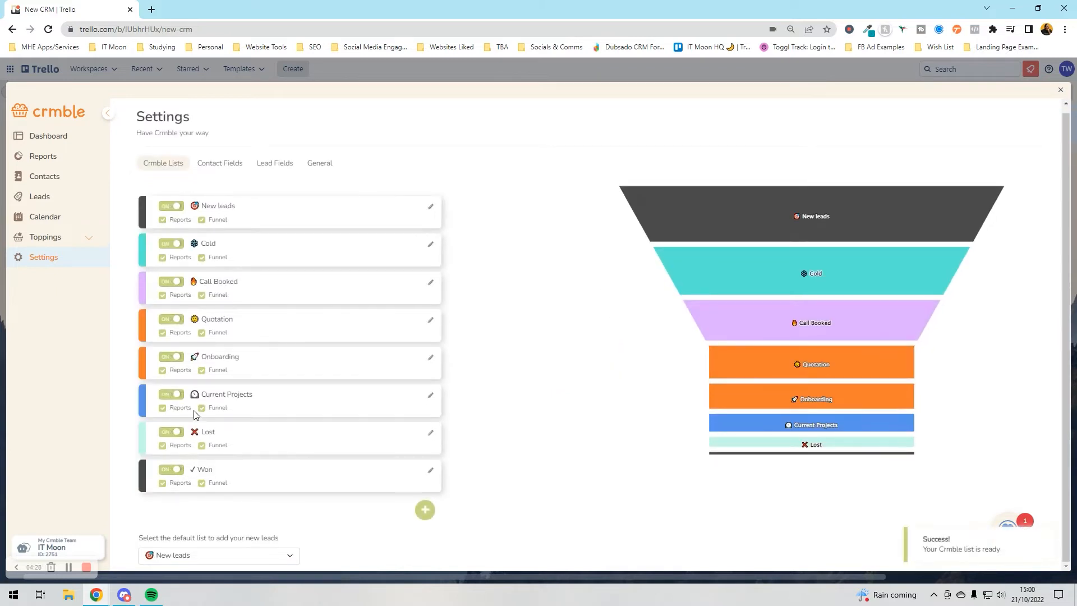
{"action": "left_click", "coordinate": [201, 408]}
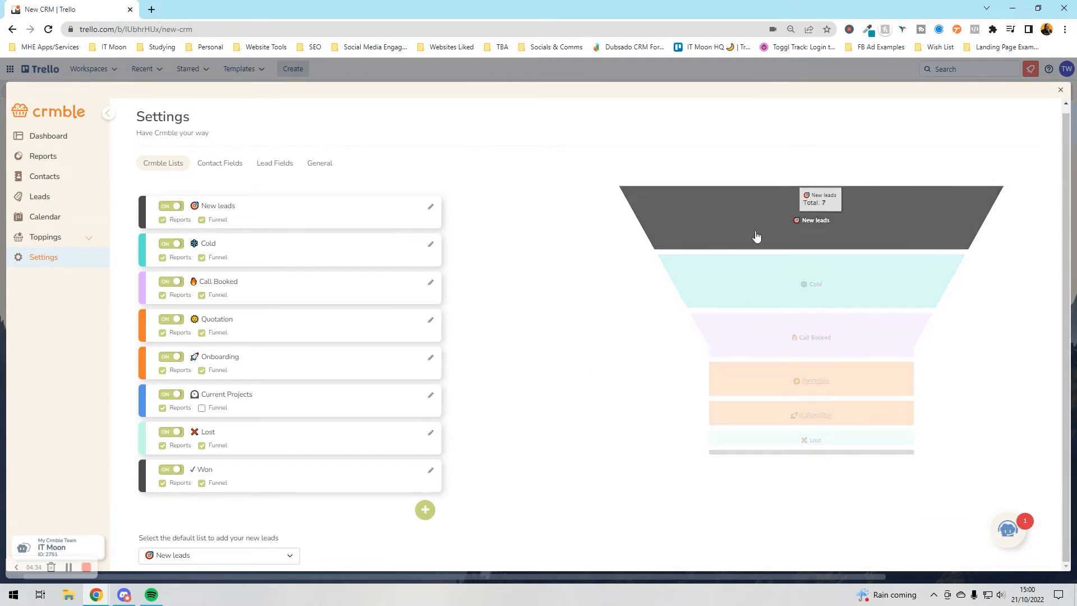
- Review the default lead list choices, leaving the setting unchanged
{"action": "mouse_move", "coordinate": [708, 298]}
{"action": "mouse_move", "coordinate": [737, 381]}
{"action": "mouse_move", "coordinate": [754, 443]}
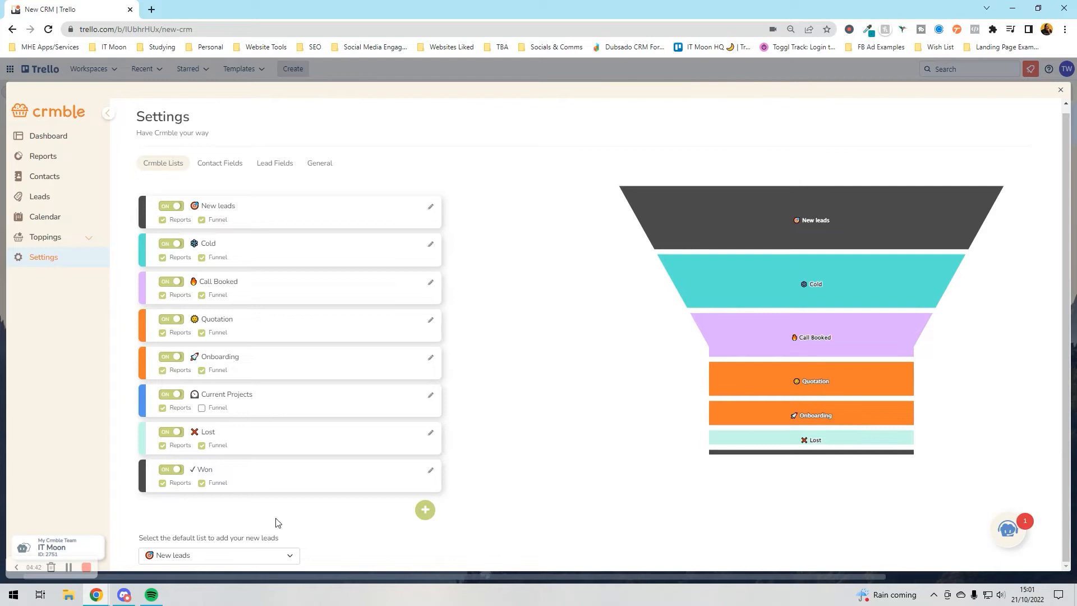
{"action": "left_click", "coordinate": [258, 561]}
{"action": "left_click", "coordinate": [259, 562]}
- Rename the Name contact field to 'First Name' in Contact Fields
{"action": "left_click", "coordinate": [229, 166]}
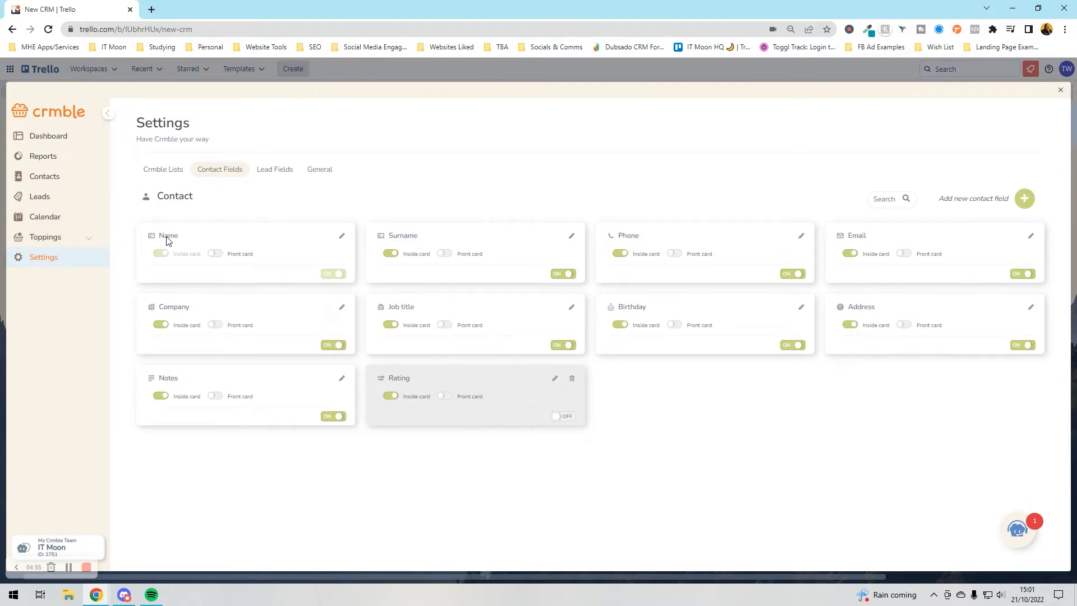
{"action": "left_click", "coordinate": [342, 236]}
{"action": "left_click", "coordinate": [550, 178]}
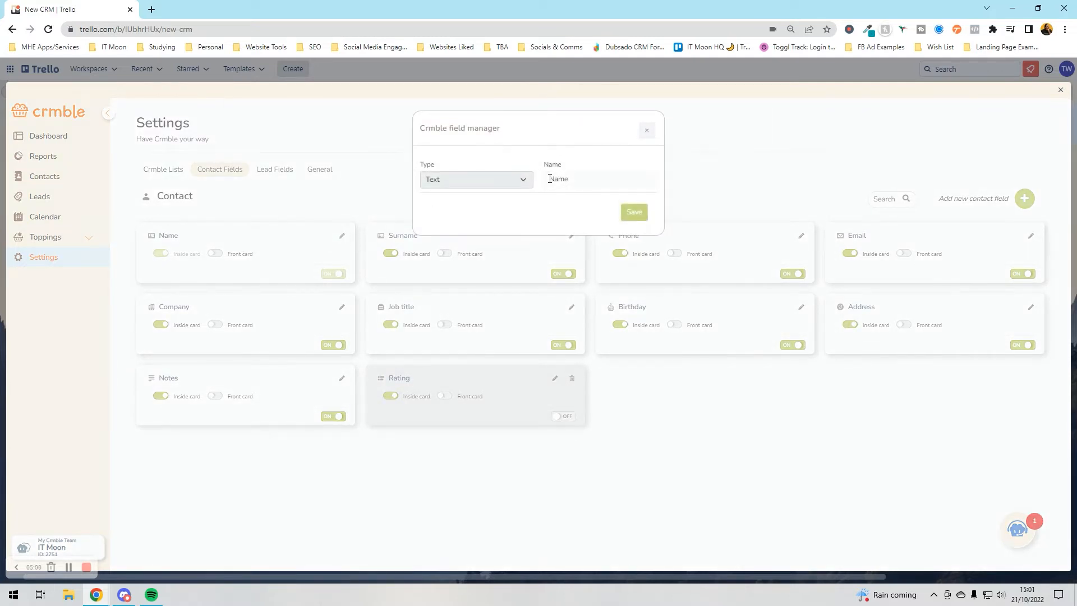
{"action": "type", "text": "First"}
{"action": "left_click", "coordinate": [629, 212]}
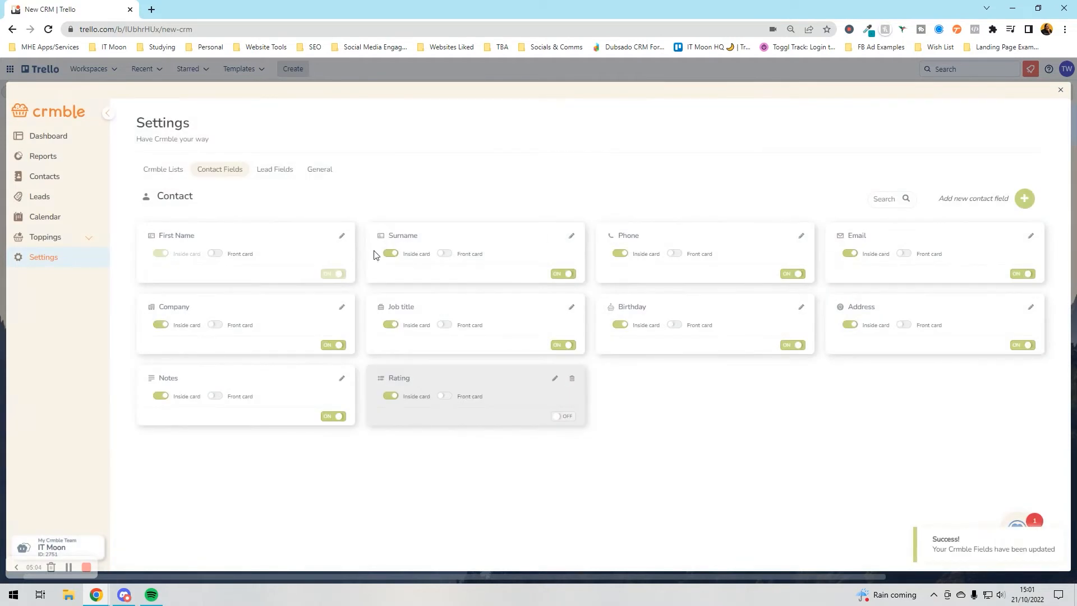
- Show First Name, Surname and Company on card fronts; switch off Job title and Birthday
{"action": "left_click", "coordinate": [215, 254]}
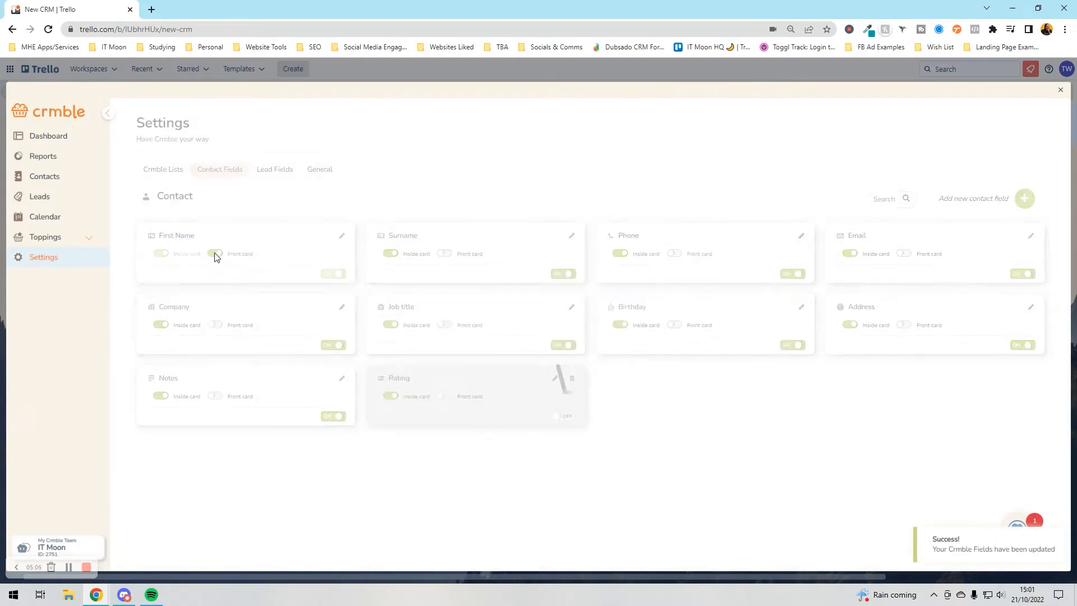
{"action": "left_click", "coordinate": [444, 253]}
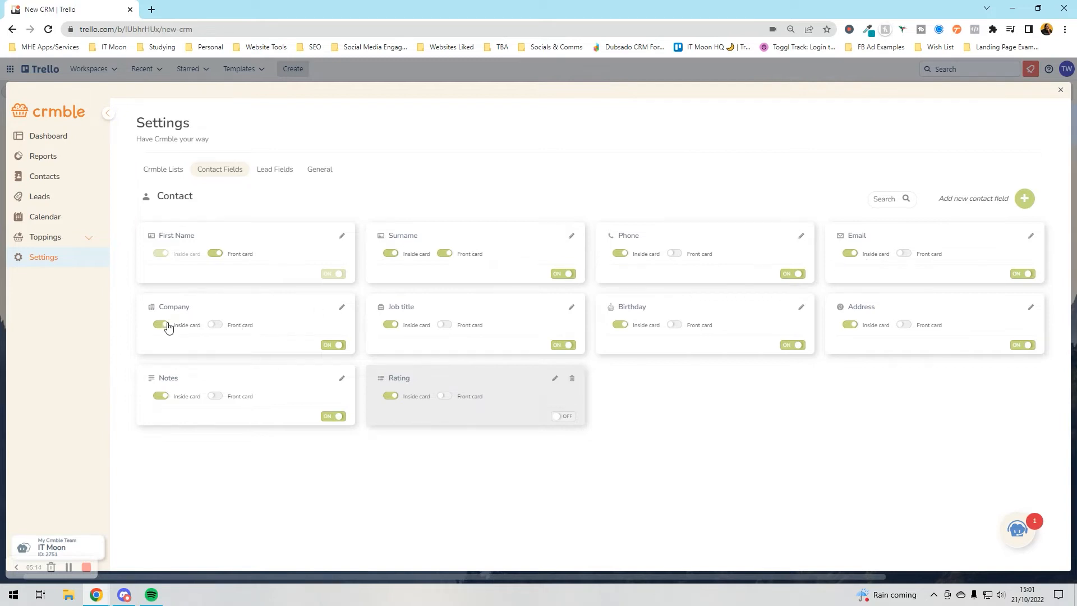
{"action": "left_click", "coordinate": [217, 327]}
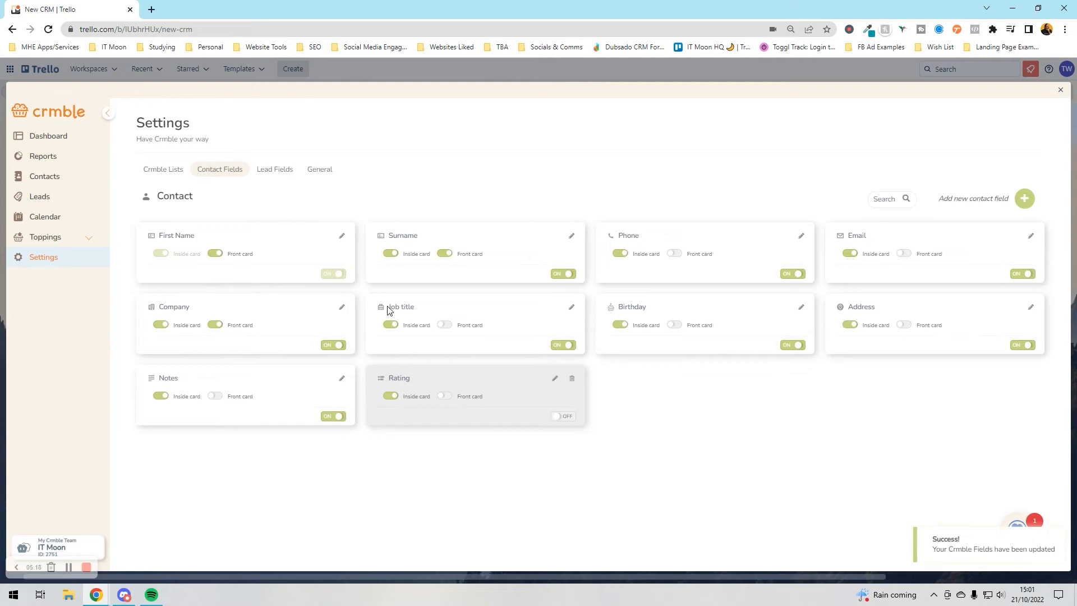
{"action": "left_click", "coordinate": [571, 307]}
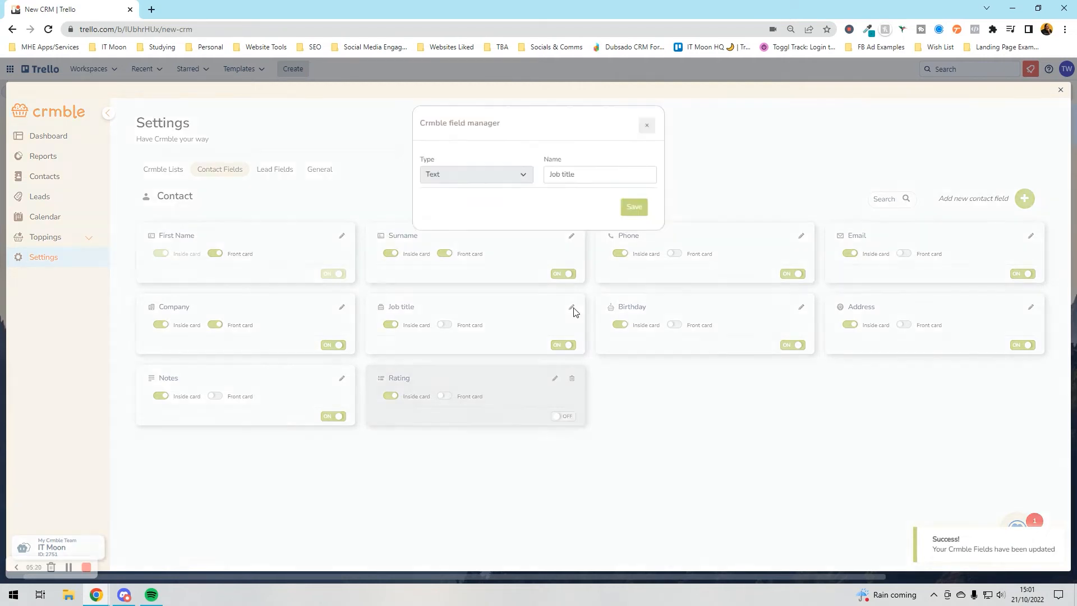
{"action": "left_click", "coordinate": [564, 346]}
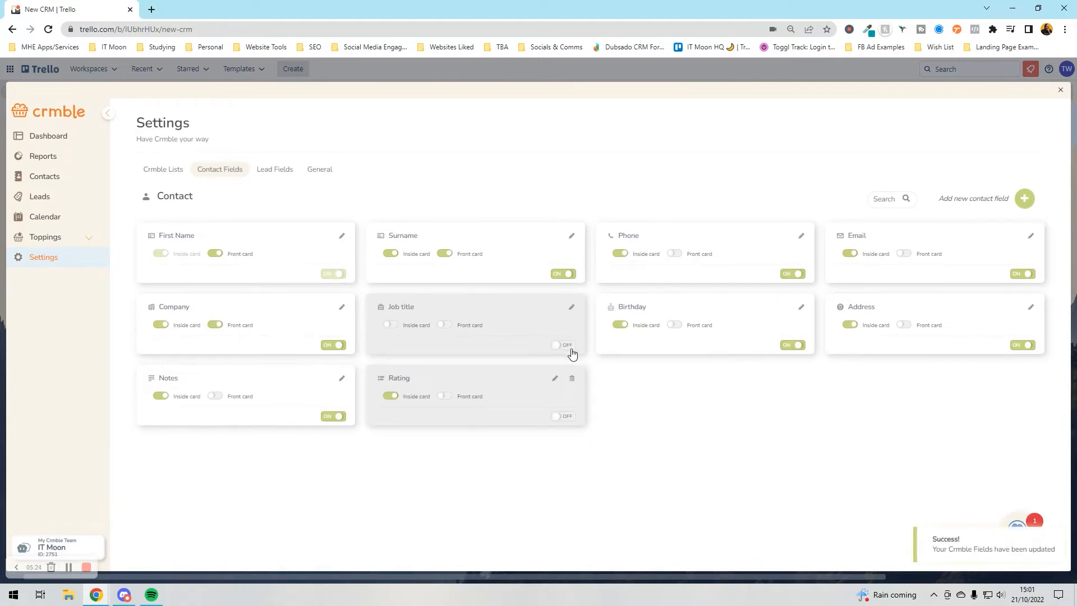
{"action": "left_click", "coordinate": [789, 346]}
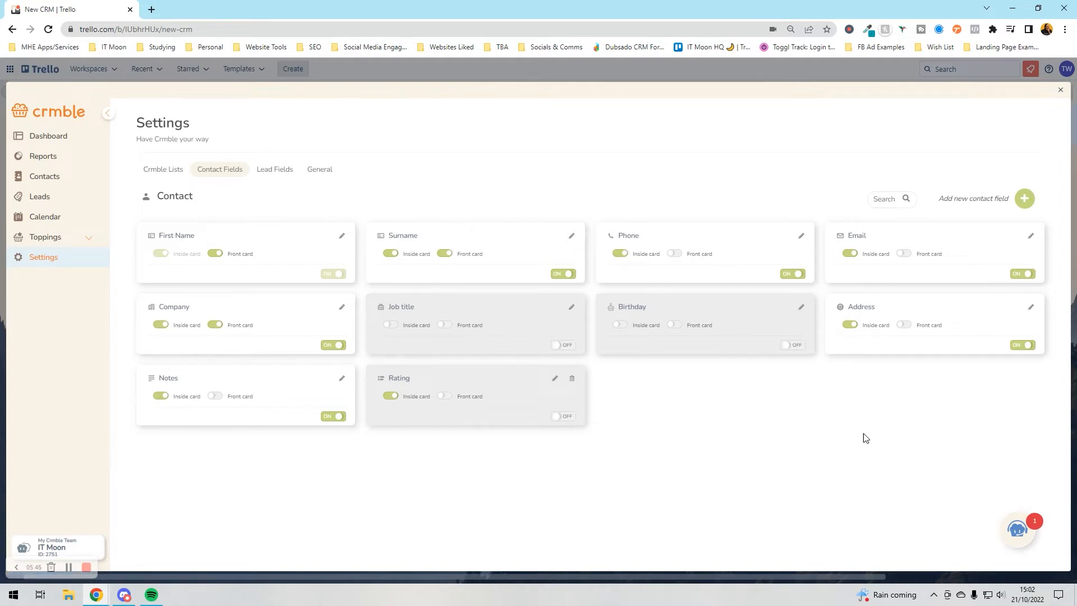
- Add a 'Harry Potter - Testing Ltd' card to New leads and open it
{"action": "left_click", "coordinate": [1061, 94]}
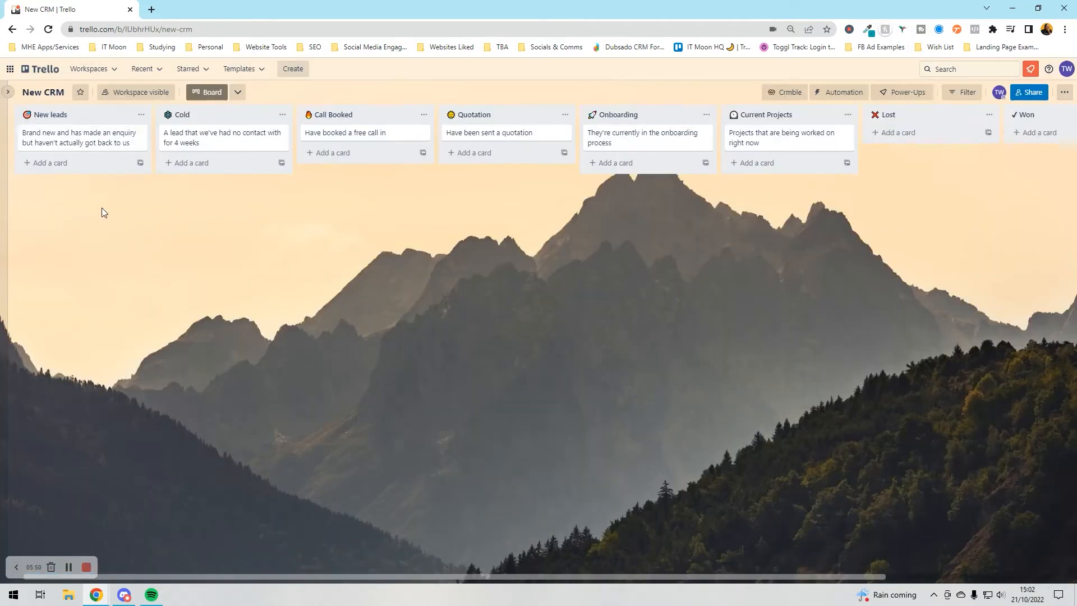
{"action": "left_click", "coordinate": [63, 161]}
{"action": "type", "text": "Harry Potter - T"}
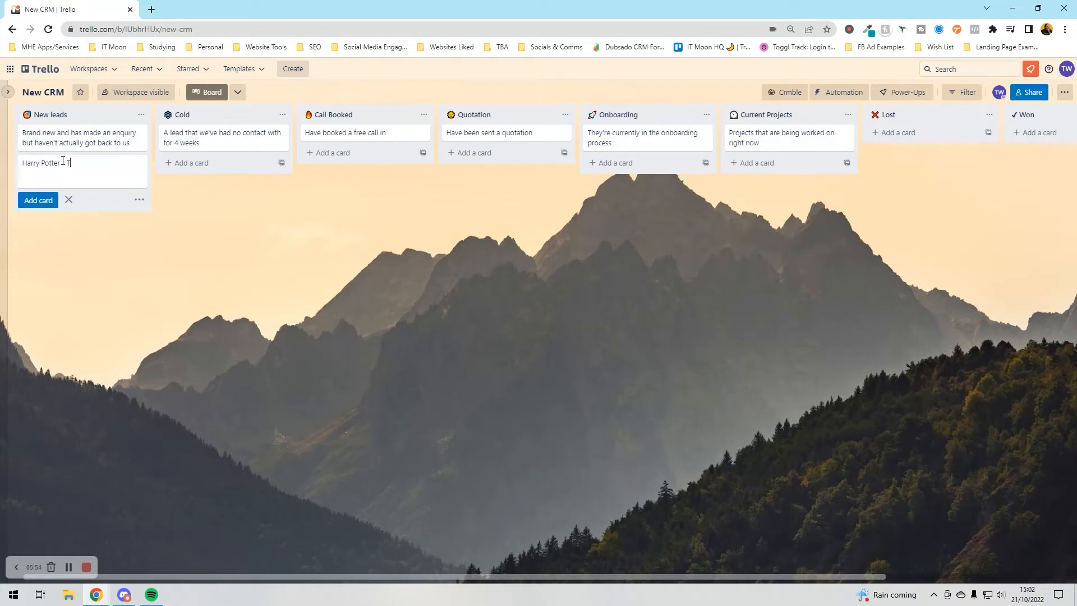
{"action": "type", "text": "esting Ltd"}
{"action": "key", "text": "Return"}
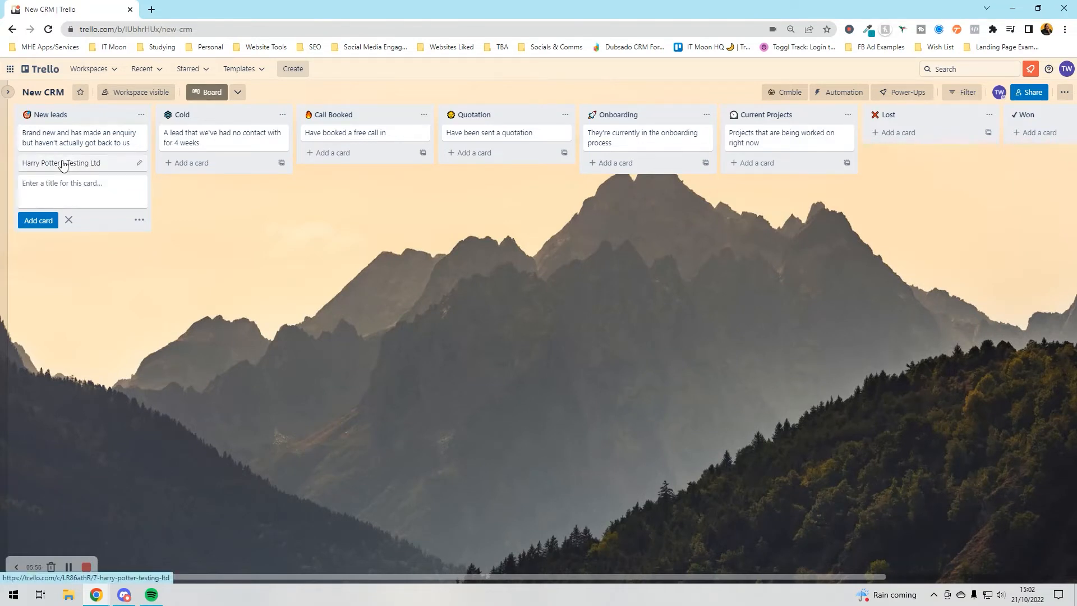
{"action": "left_click", "coordinate": [62, 163]}
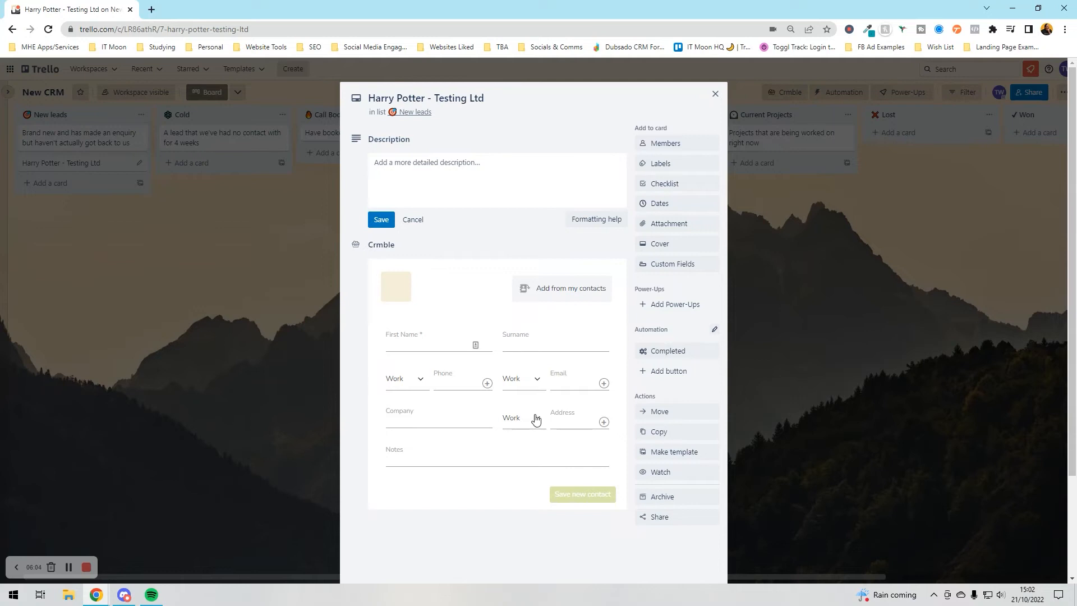
- Fill in the contact's first name, surname, phone, e-mail and address in Crmble
{"action": "left_click", "coordinate": [420, 346]}
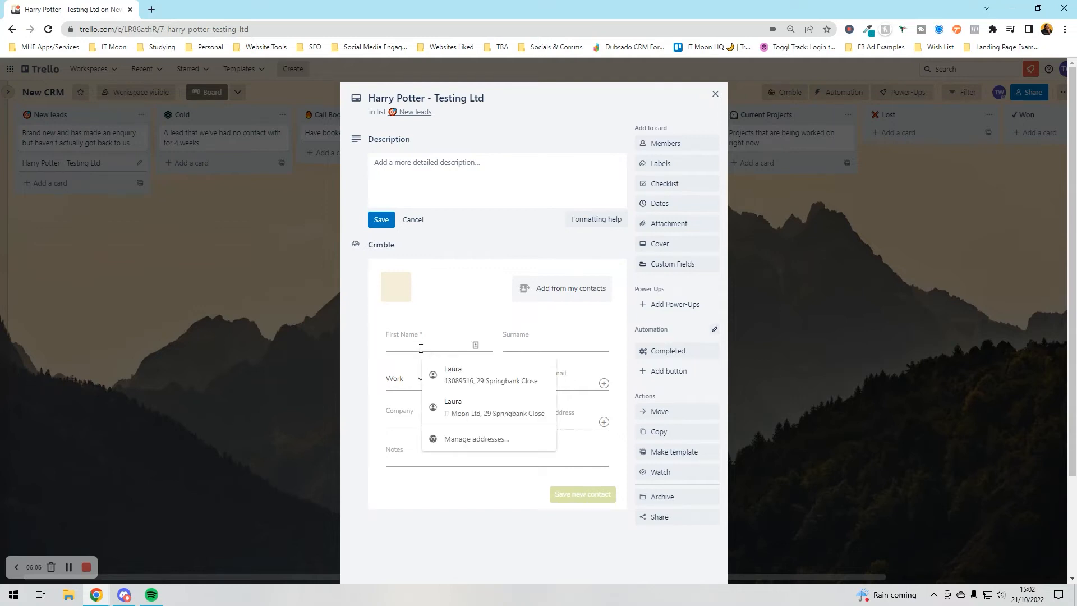
{"action": "type", "text": "Harry"}
{"action": "key", "text": "Tab"}
{"action": "type", "text": "pO"}
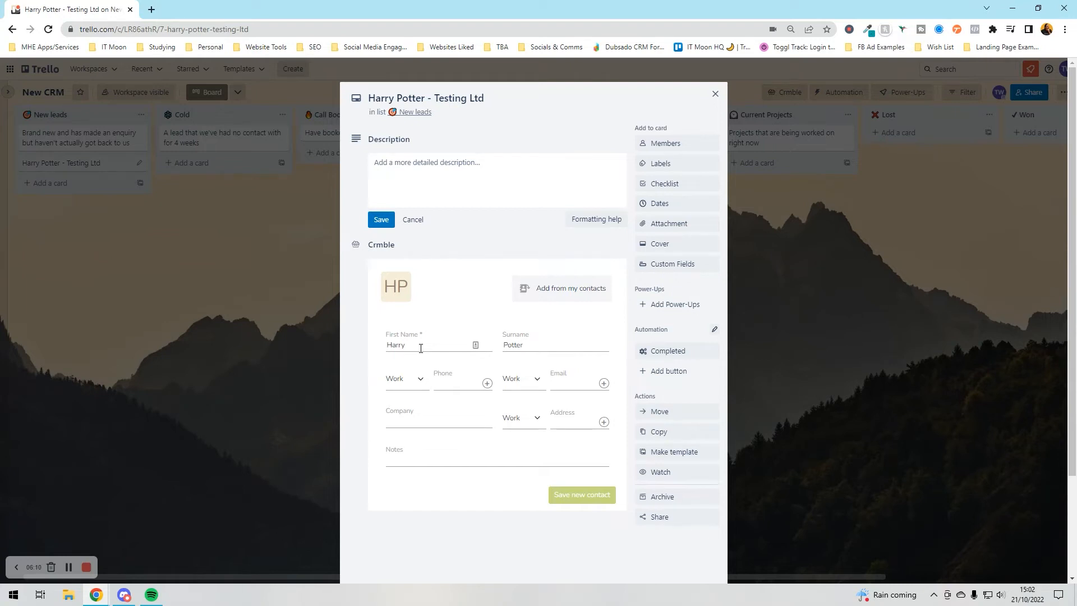
{"action": "key", "text": "Tab"}
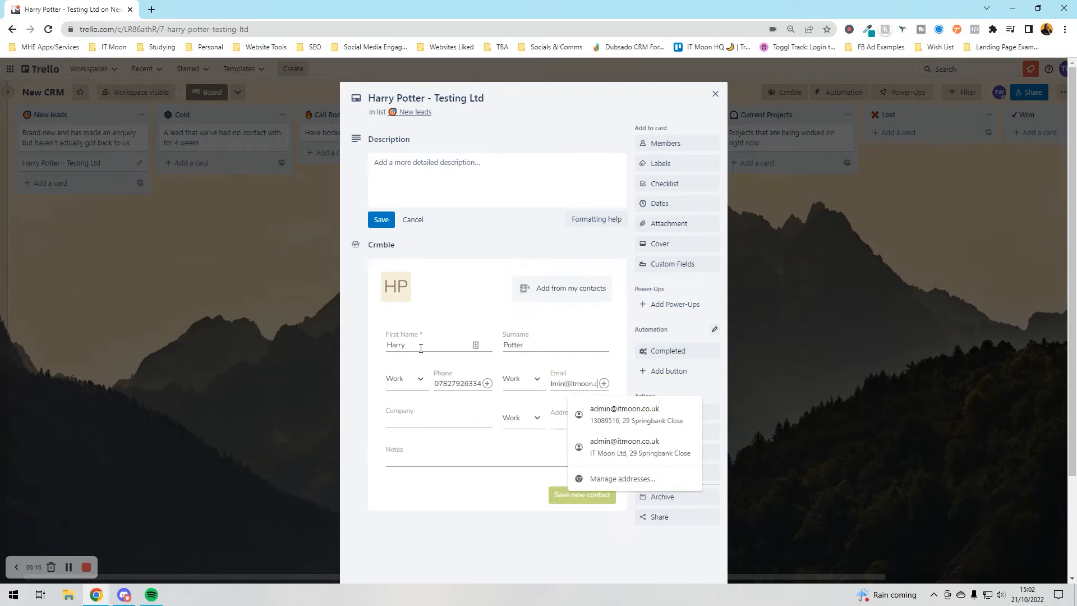
{"action": "key", "text": "Tab"}
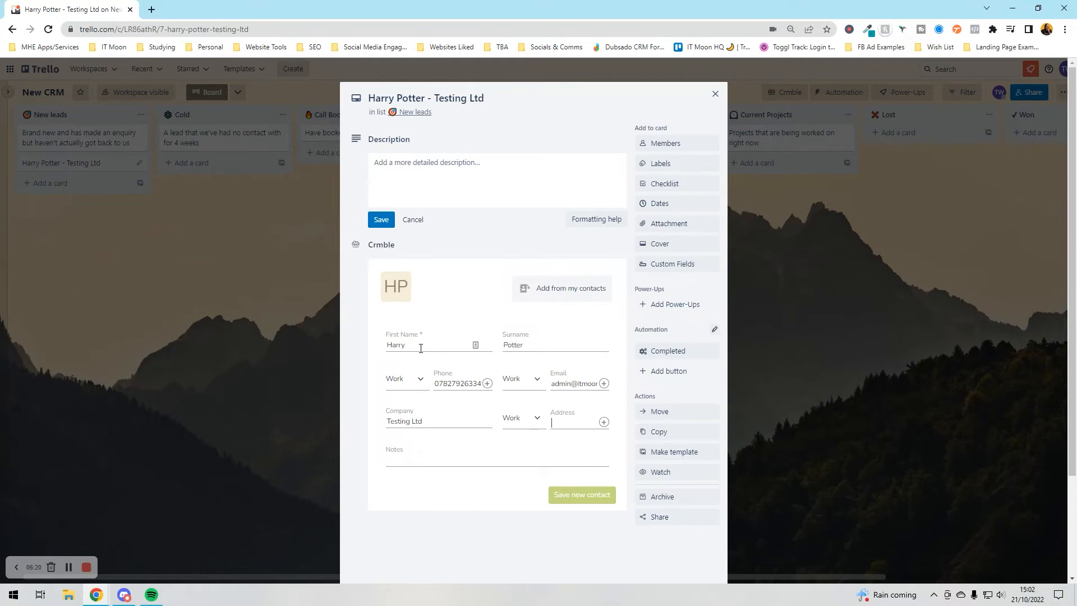
{"action": "type", "text": "111 Happy Magical Place"}
{"action": "key", "text": "Tab"}
- Save the lead's new Crmble contact and review its contact and Lead info details without changes
{"action": "left_click", "coordinate": [563, 496]}
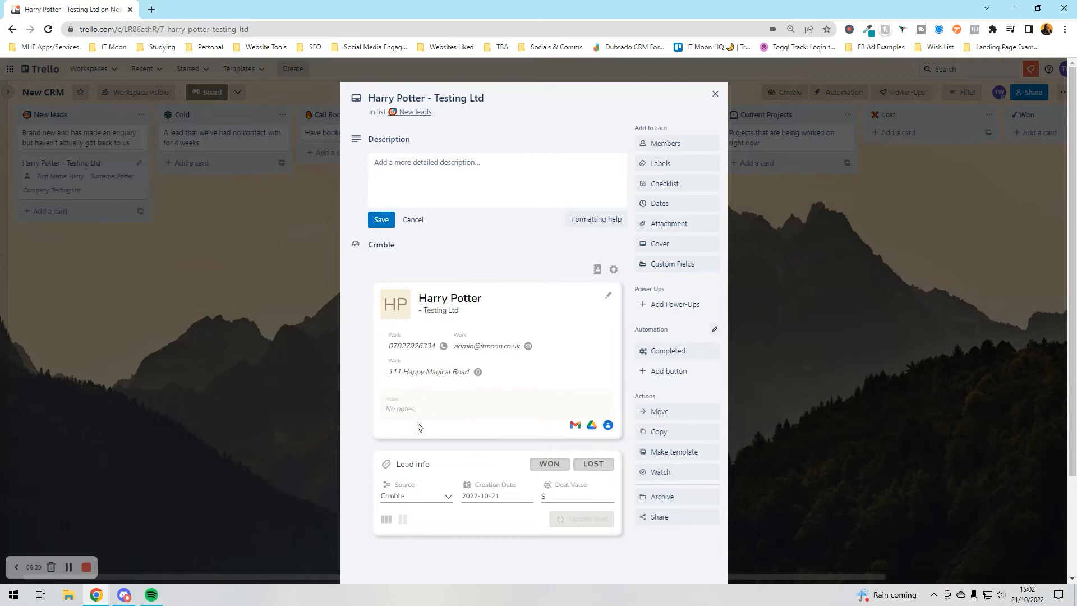
{"action": "scroll", "coordinate": [416, 426], "scroll_direction": "down", "scroll_amount": 2}
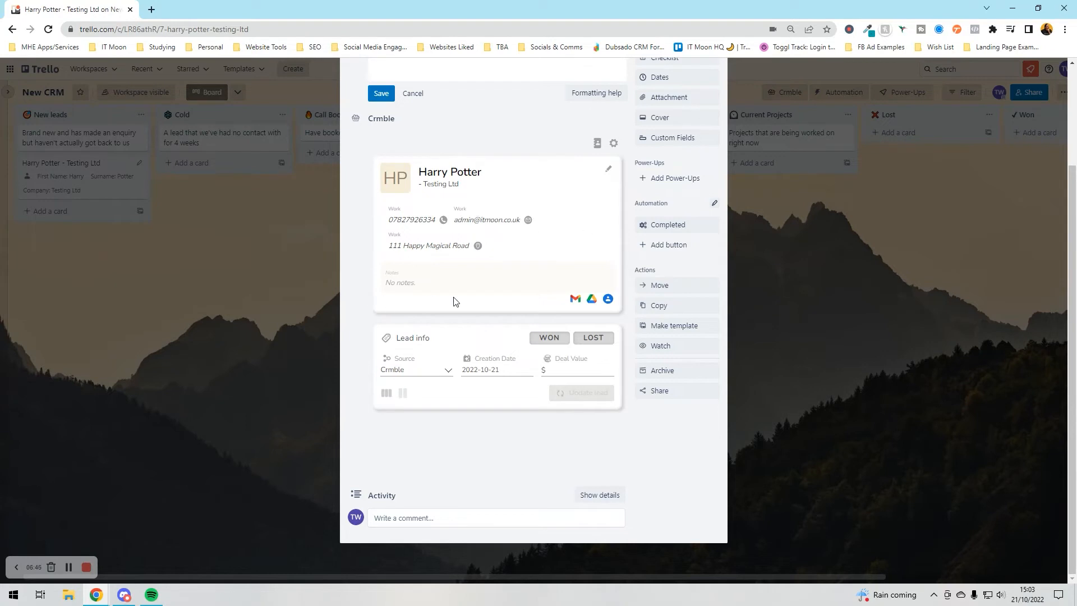
{"action": "left_click", "coordinate": [608, 169]}
{"action": "left_click", "coordinate": [394, 368]}
{"action": "left_click", "coordinate": [432, 373]}
{"action": "left_click", "coordinate": [434, 372]}
{"action": "scroll", "coordinate": [518, 353], "scroll_direction": "up", "scroll_amount": 5}
- Return to the New CRM board and open Crmble's settings at Contact Fields
{"action": "left_click", "coordinate": [718, 94]}
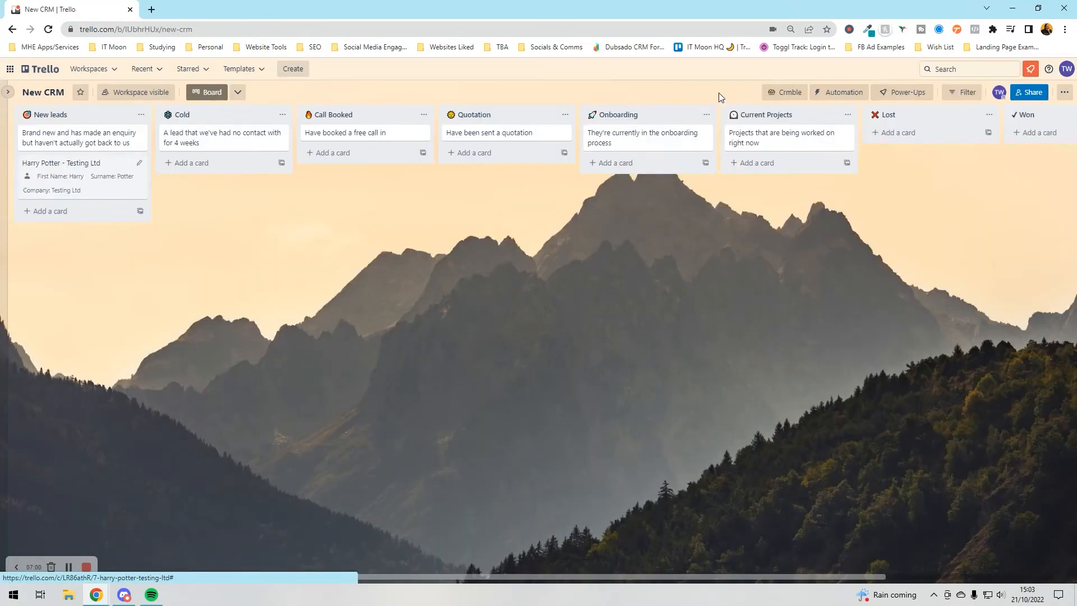
{"action": "left_click", "coordinate": [793, 93]}
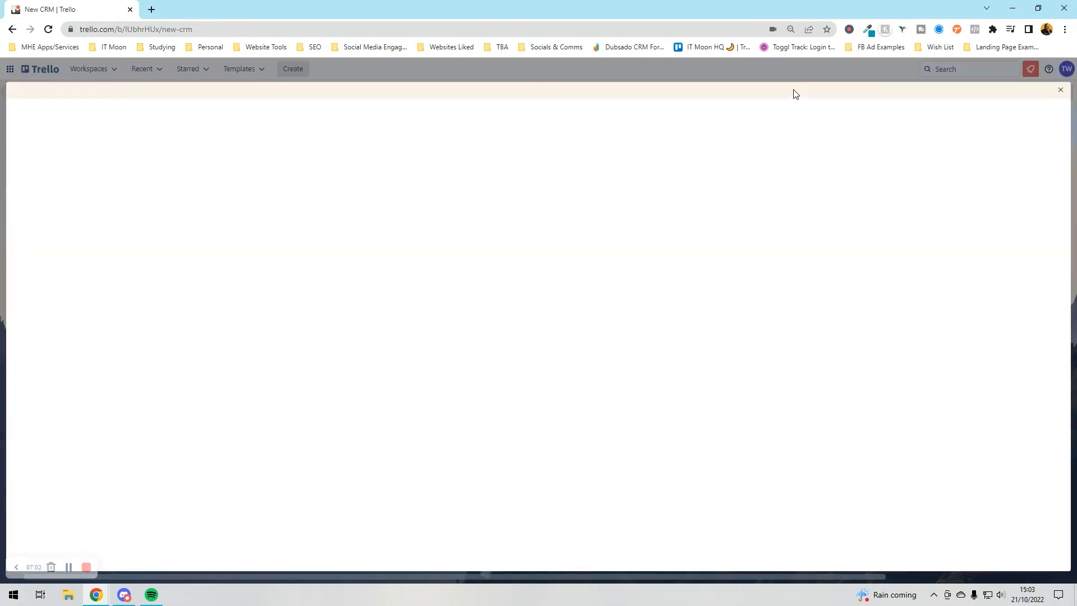
{"action": "left_click", "coordinate": [1061, 91]}
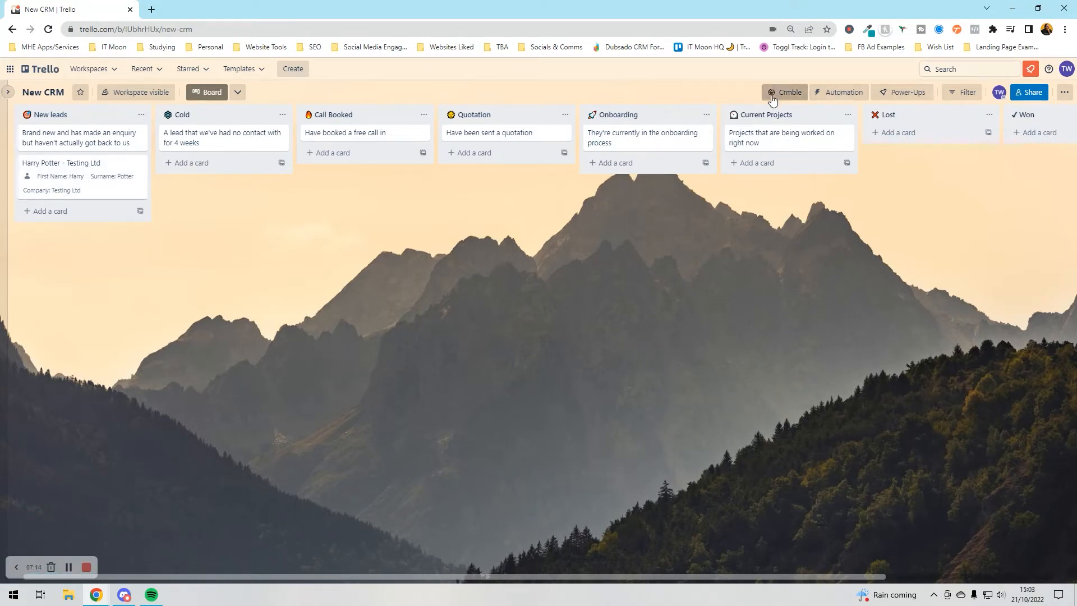
{"action": "left_click", "coordinate": [785, 92]}
{"action": "left_click", "coordinate": [51, 257]}
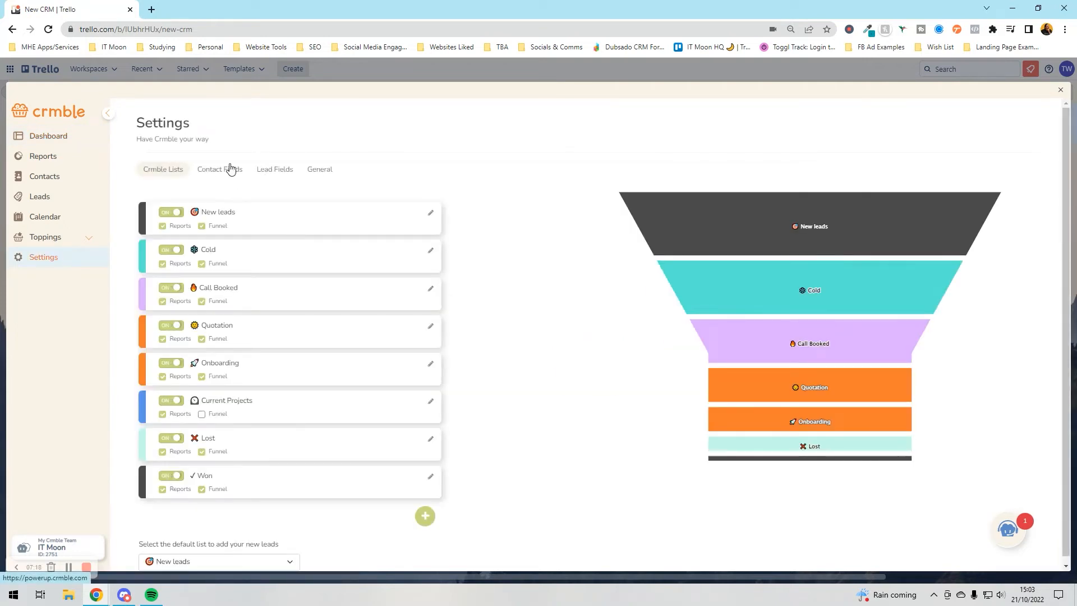
{"action": "left_click", "coordinate": [227, 168]}
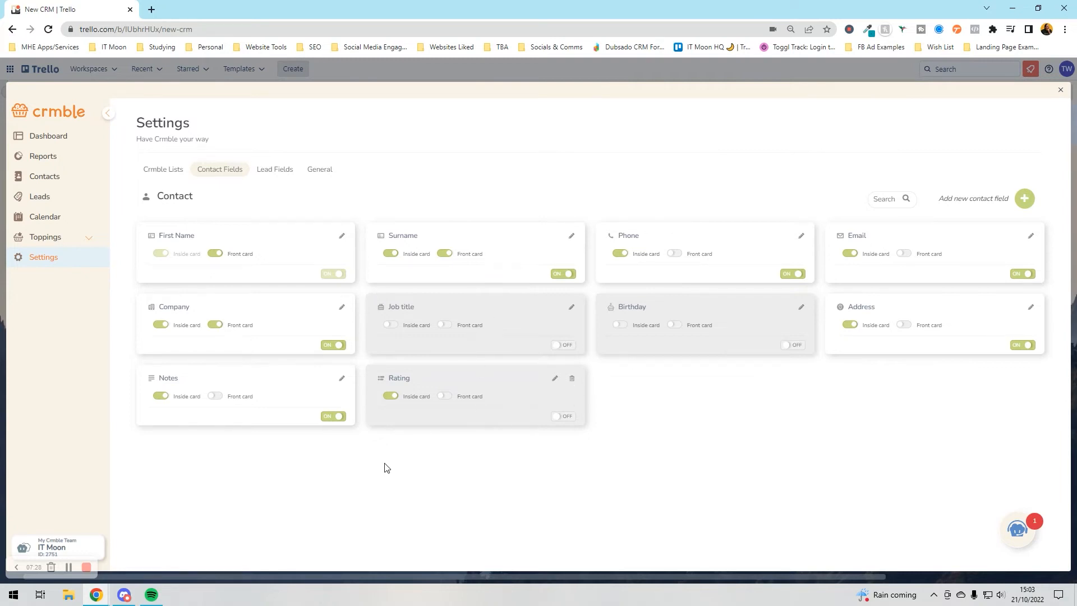
- Create a Text-type contact field named 'Website' in Crmble
{"action": "left_click", "coordinate": [1024, 198]}
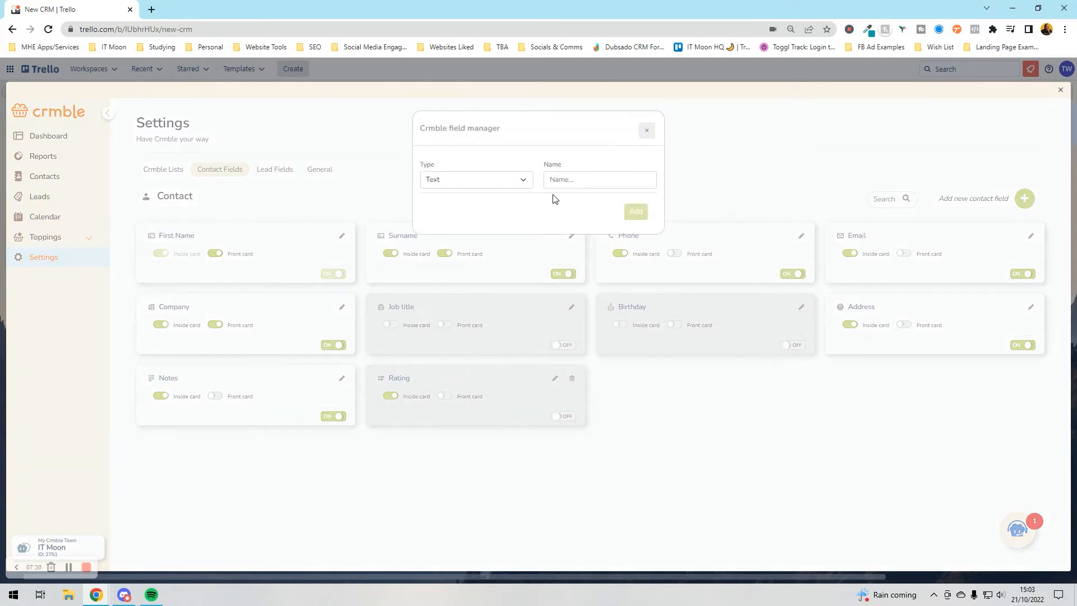
{"action": "left_click", "coordinate": [527, 180]}
{"action": "left_click", "coordinate": [579, 179]}
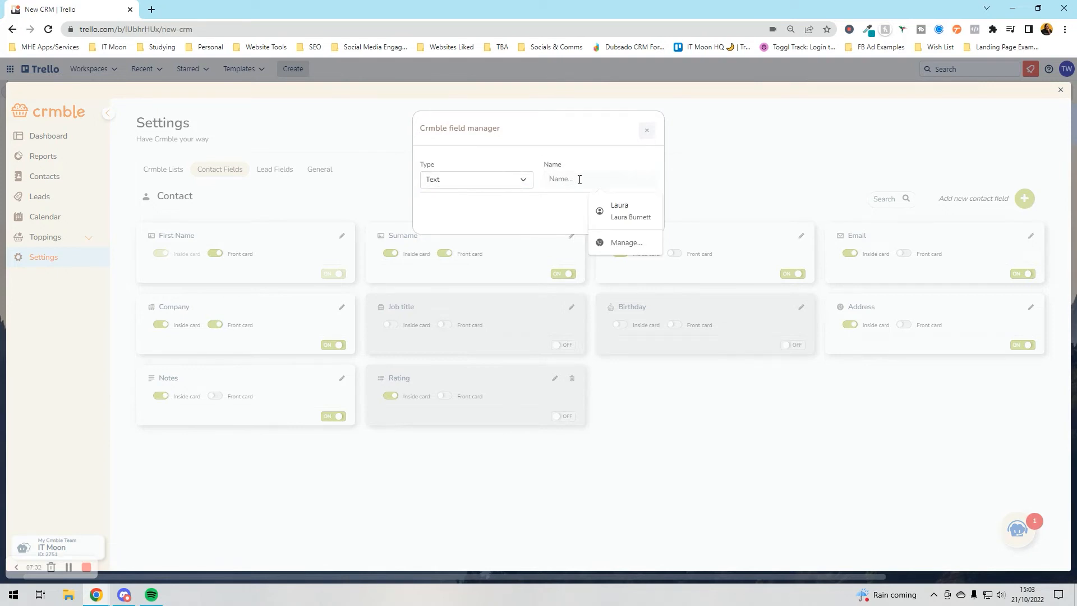
{"action": "type", "text": "Website"}
{"action": "left_click", "coordinate": [634, 212]}
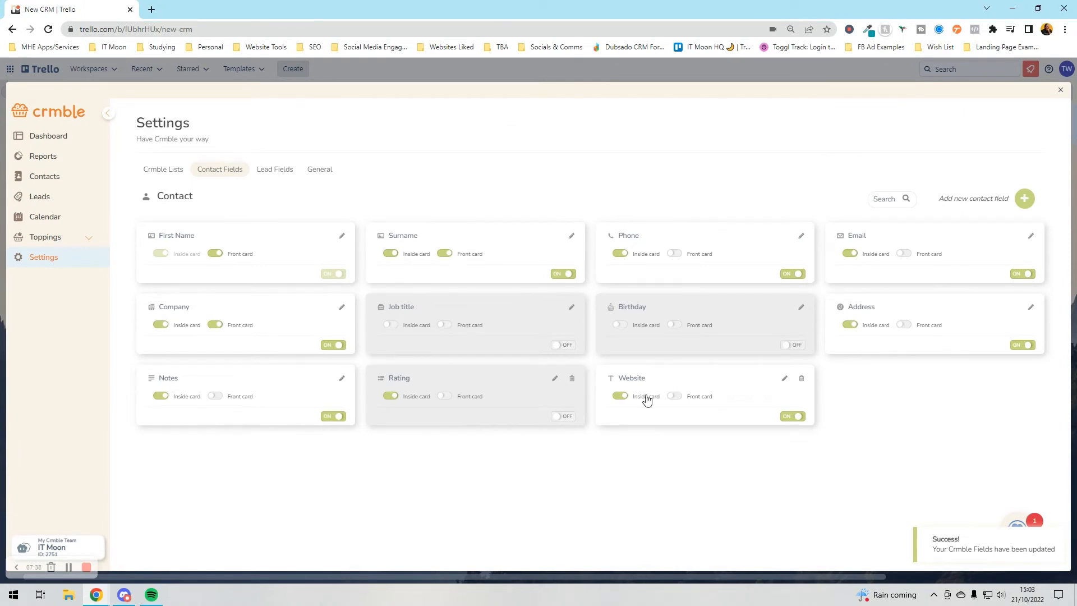
- Edit the Source lead field, renaming the first option to Website and replacing Google Forms and Crmble
{"action": "left_click", "coordinate": [270, 173]}
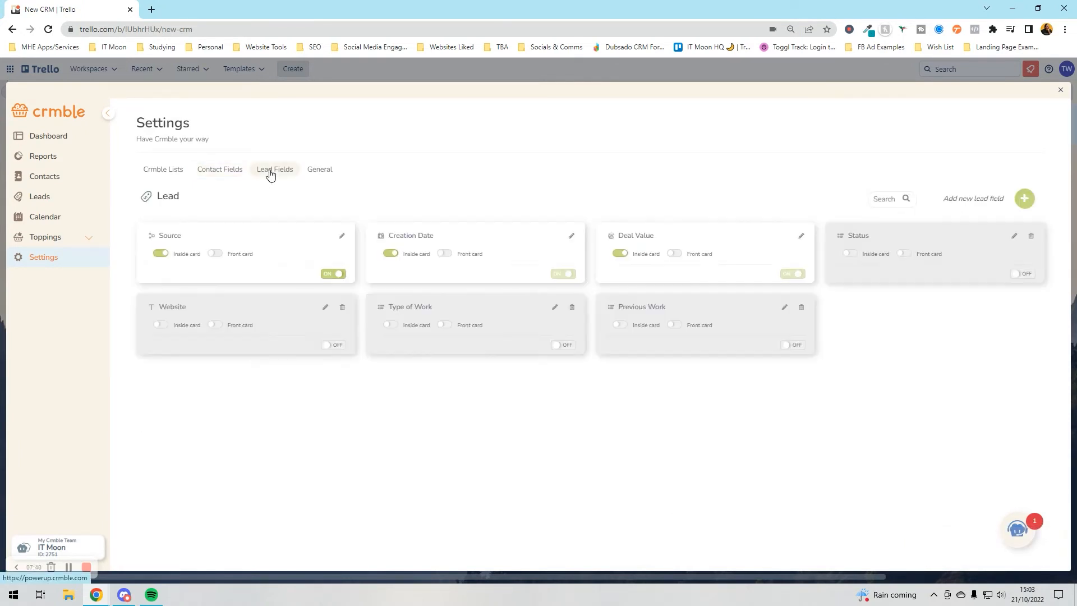
{"action": "left_click", "coordinate": [342, 238]}
{"action": "double_click", "coordinate": [489, 225]}
{"action": "type", "text": "Website Contact"}
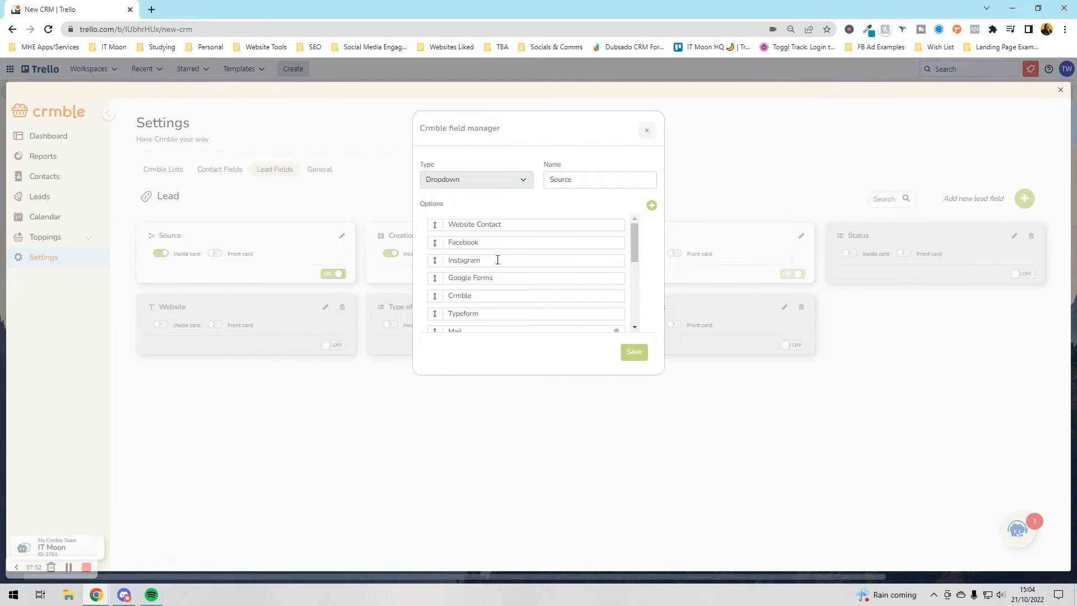
{"action": "triple_click", "coordinate": [500, 280]}
{"action": "type", "text": "LinkedIn"}
{"action": "triple_click", "coordinate": [489, 294]}
{"action": "key", "text": "BackSpace"}
{"action": "type", "text": "Repeat Customer"}
- Turn Typeform into Email, replace Mail, and delete Phone call, Flyer and the duplicate LinkedIn
{"action": "scroll", "coordinate": [515, 280], "scroll_direction": "down", "scroll_amount": 2}
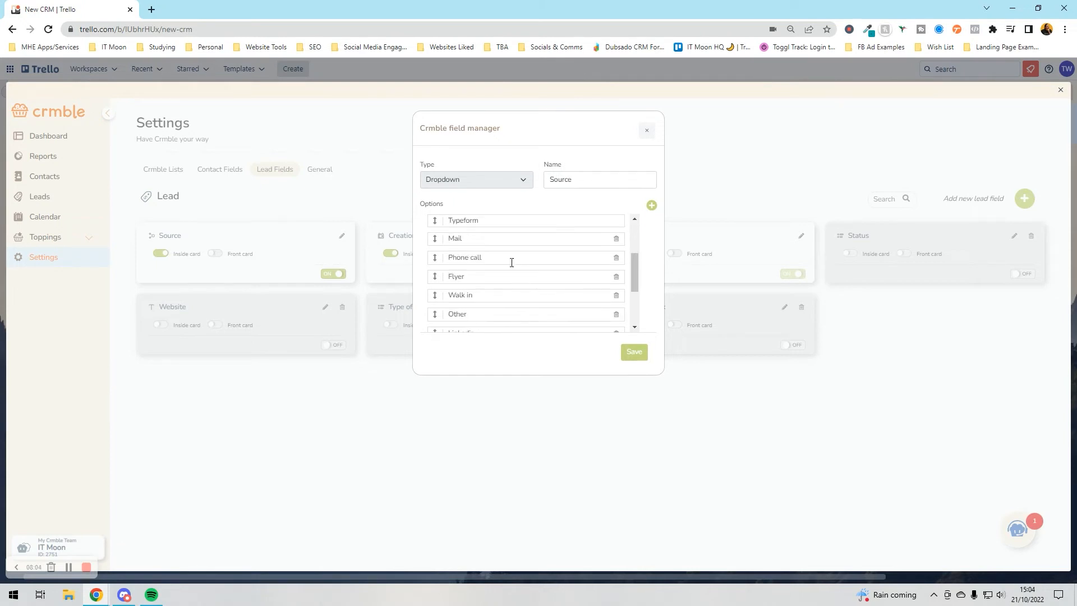
{"action": "left_click", "coordinate": [634, 219]}
{"action": "left_click", "coordinate": [634, 219]}
{"action": "double_click", "coordinate": [478, 262]}
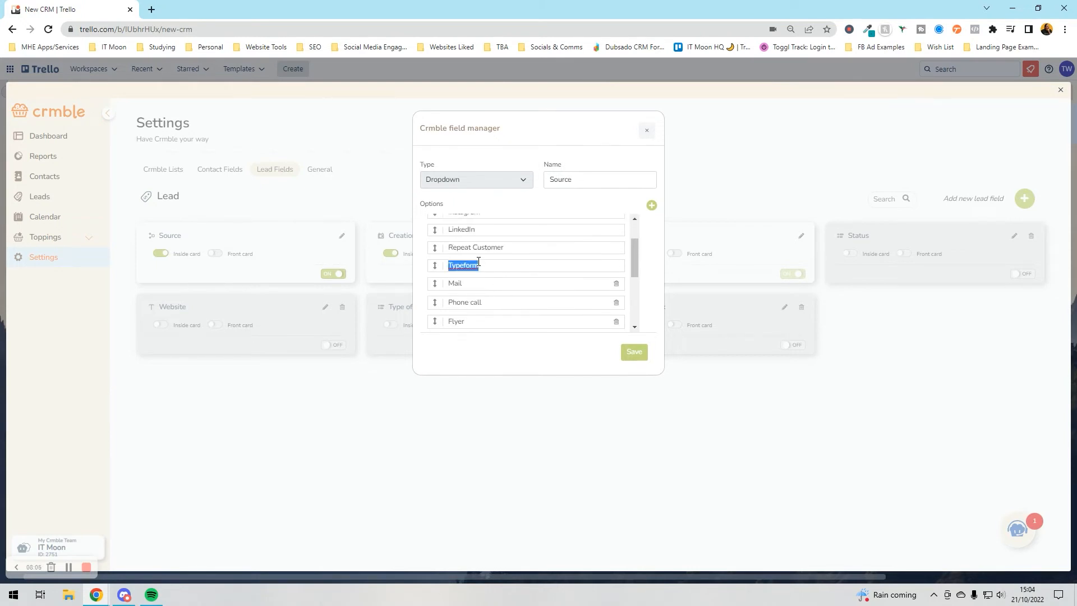
{"action": "type", "text": "Email"}
{"action": "double_click", "coordinate": [478, 282]}
{"action": "type", "text": "Referr"}
{"action": "left_click", "coordinate": [616, 303]}
{"action": "left_click", "coordinate": [616, 303]}
{"action": "left_click", "coordinate": [617, 321]}
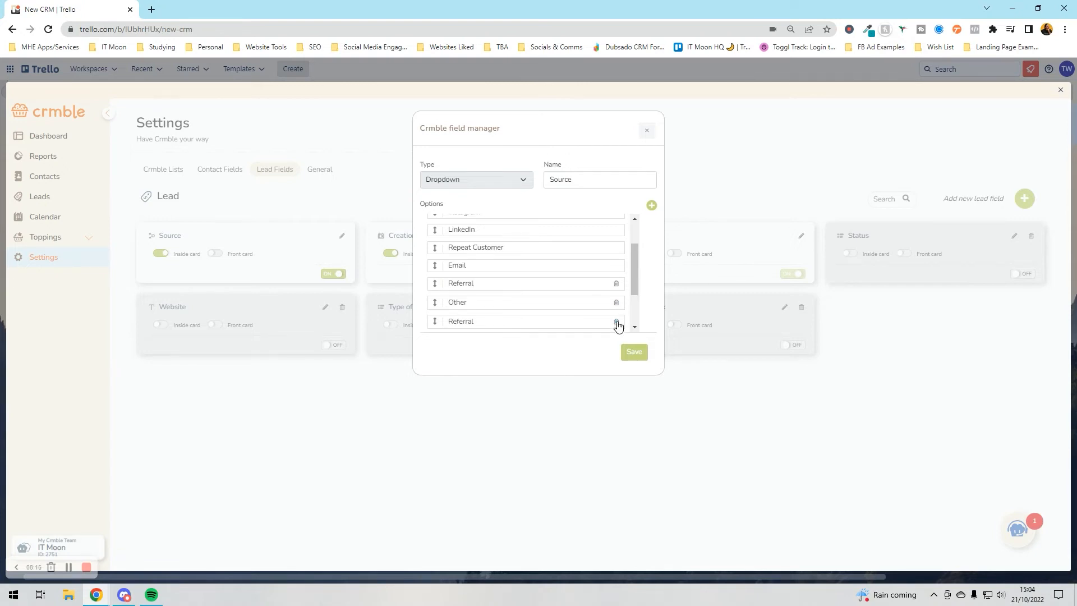
- Delete Facebook Ad, EBA and duplicate Referral, move Email Marketing and Repeat Customer above Other, and save
{"action": "scroll", "coordinate": [536, 298], "scroll_direction": "up", "scroll_amount": 3}
{"action": "scroll", "coordinate": [537, 298], "scroll_direction": "down", "scroll_amount": 5}
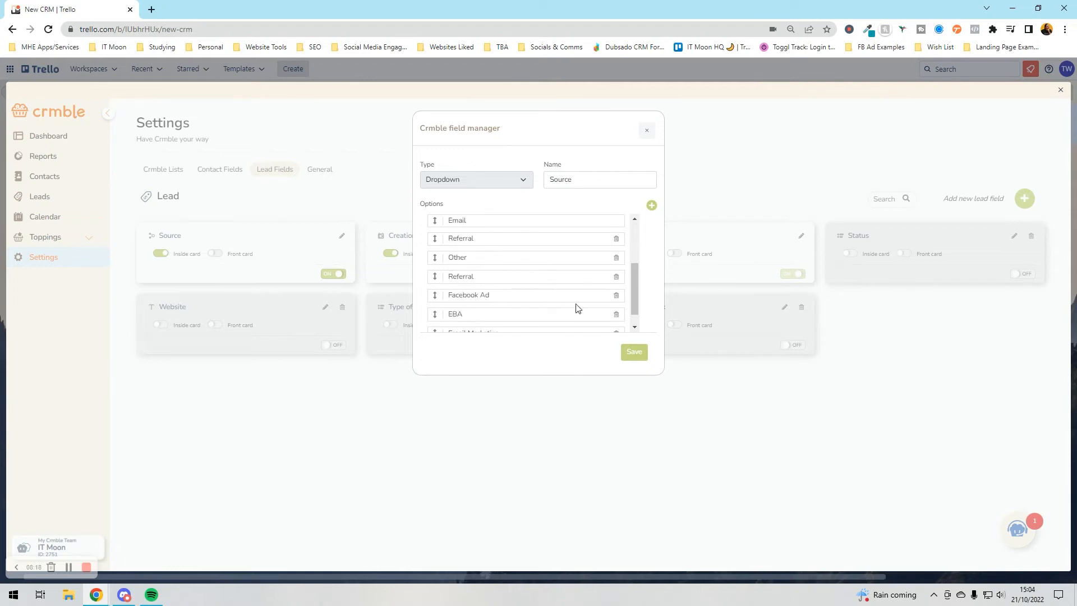
{"action": "scroll", "coordinate": [527, 272], "scroll_direction": "up", "scroll_amount": 3}
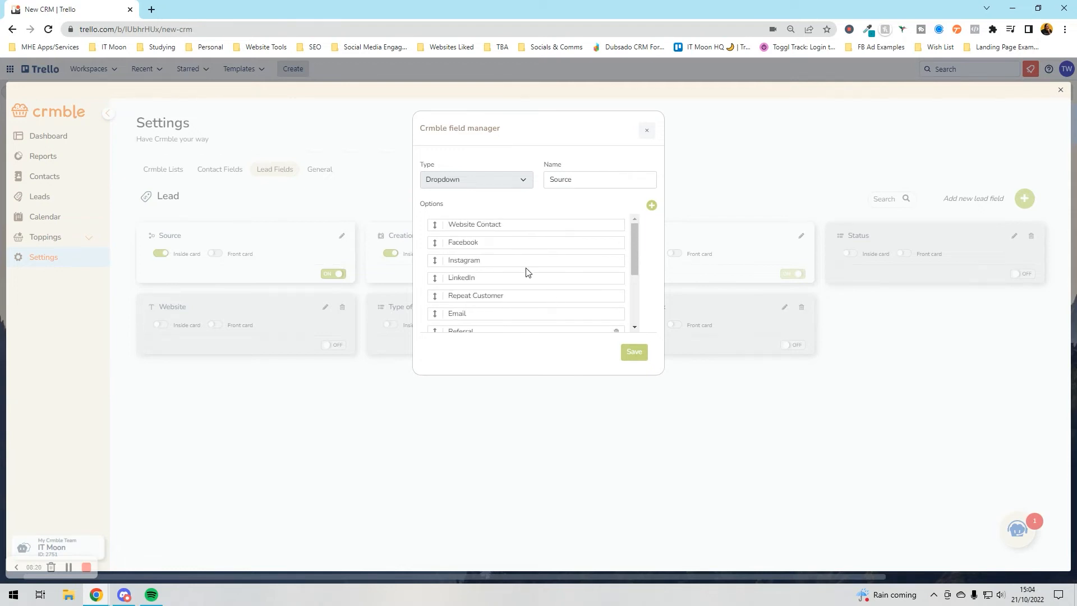
{"action": "scroll", "coordinate": [527, 272], "scroll_direction": "down", "scroll_amount": 4}
{"action": "scroll", "coordinate": [606, 280], "scroll_direction": "down", "scroll_amount": 1}
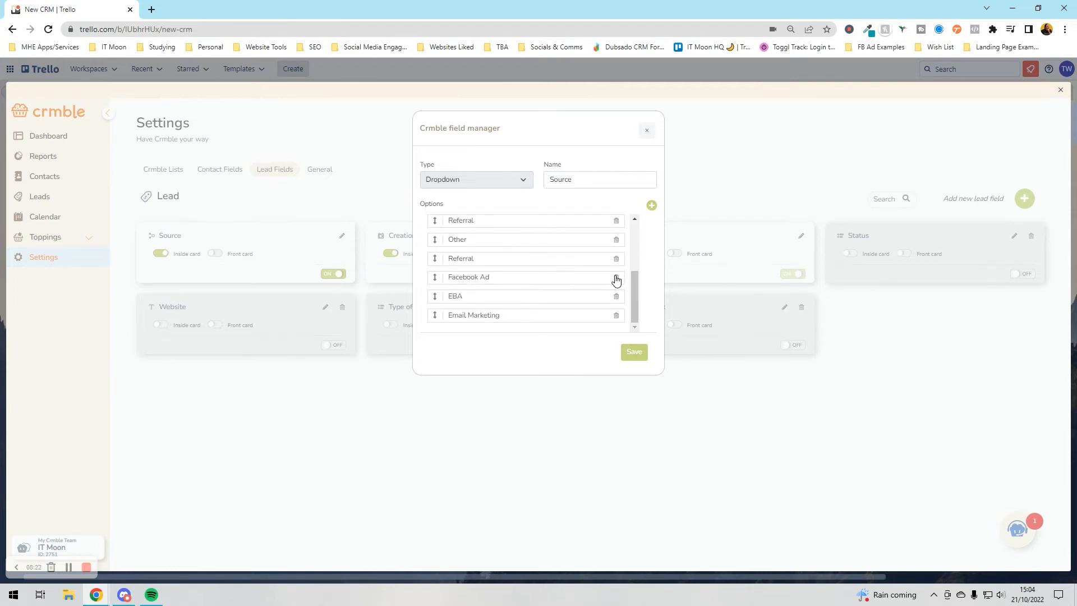
{"action": "left_click", "coordinate": [616, 277]}
{"action": "left_click", "coordinate": [616, 297]}
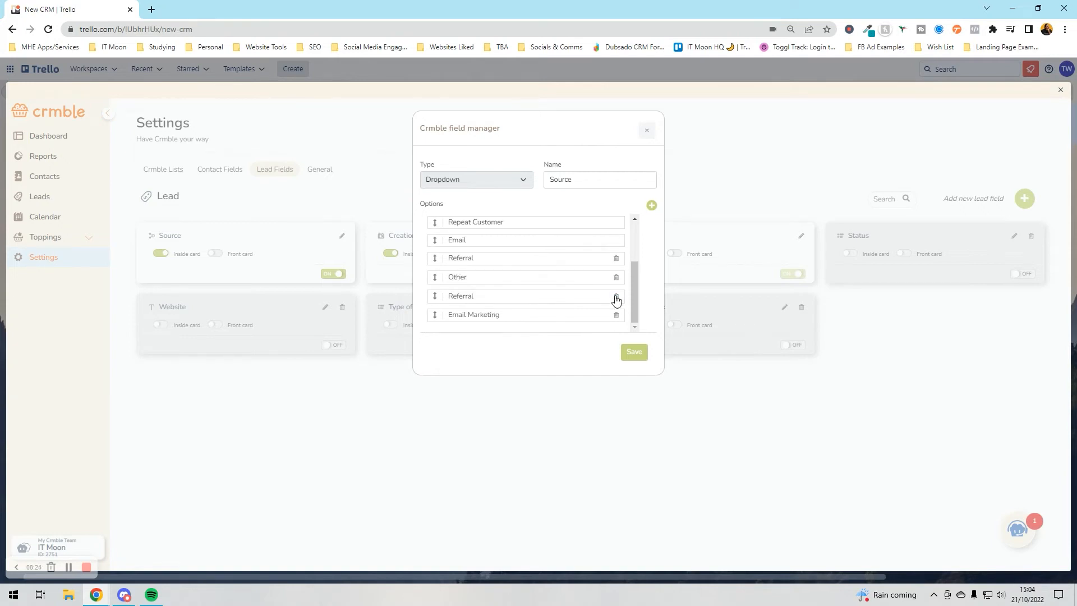
{"action": "left_click_drag", "start_coordinate": [435, 316], "coordinate": [438, 277]}
{"action": "left_click", "coordinate": [616, 315]}
{"action": "scroll", "coordinate": [479, 278], "scroll_direction": "up", "scroll_amount": 2}
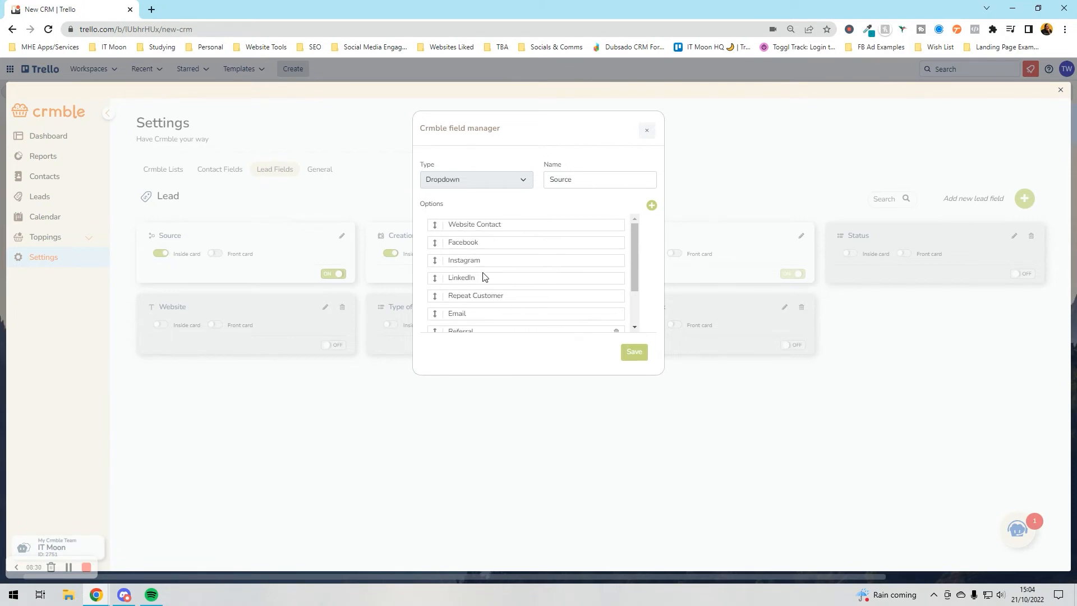
{"action": "scroll", "coordinate": [551, 277], "scroll_direction": "down", "scroll_amount": 2}
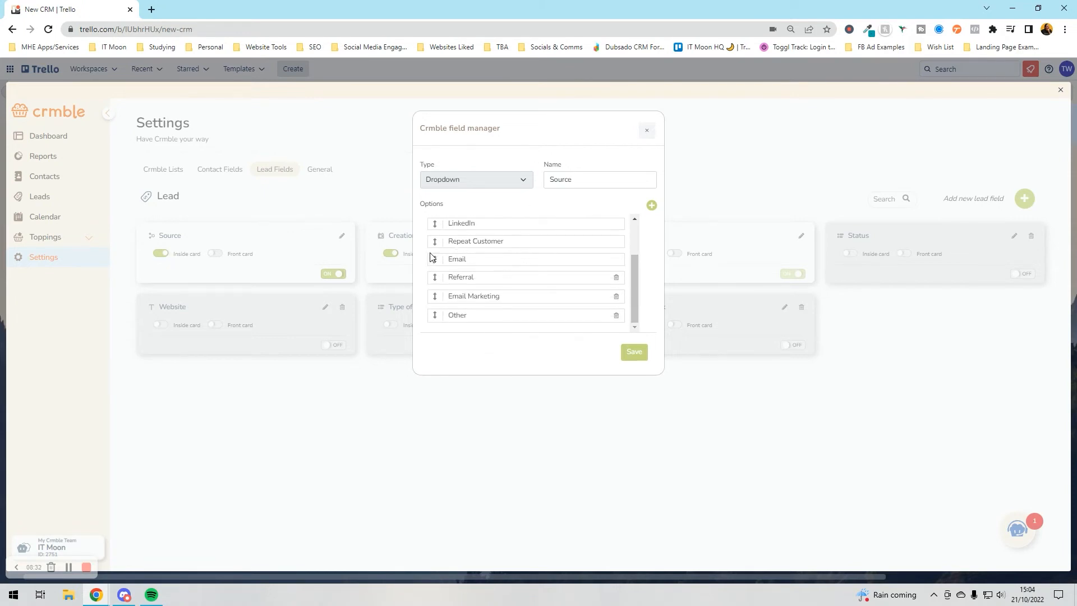
{"action": "left_click_drag", "start_coordinate": [434, 242], "coordinate": [438, 310]}
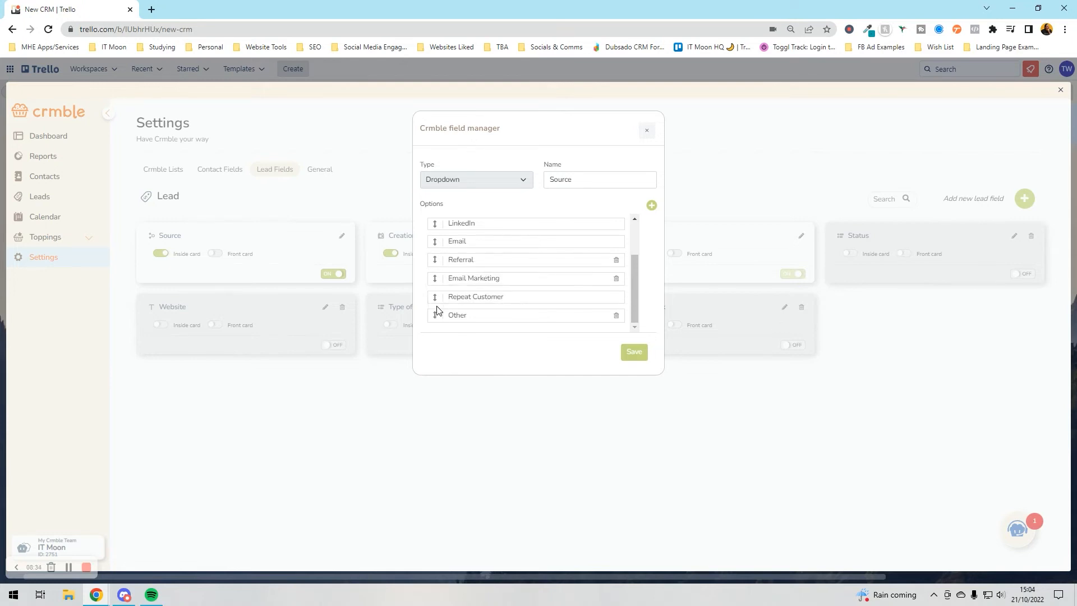
{"action": "left_click", "coordinate": [634, 352]}
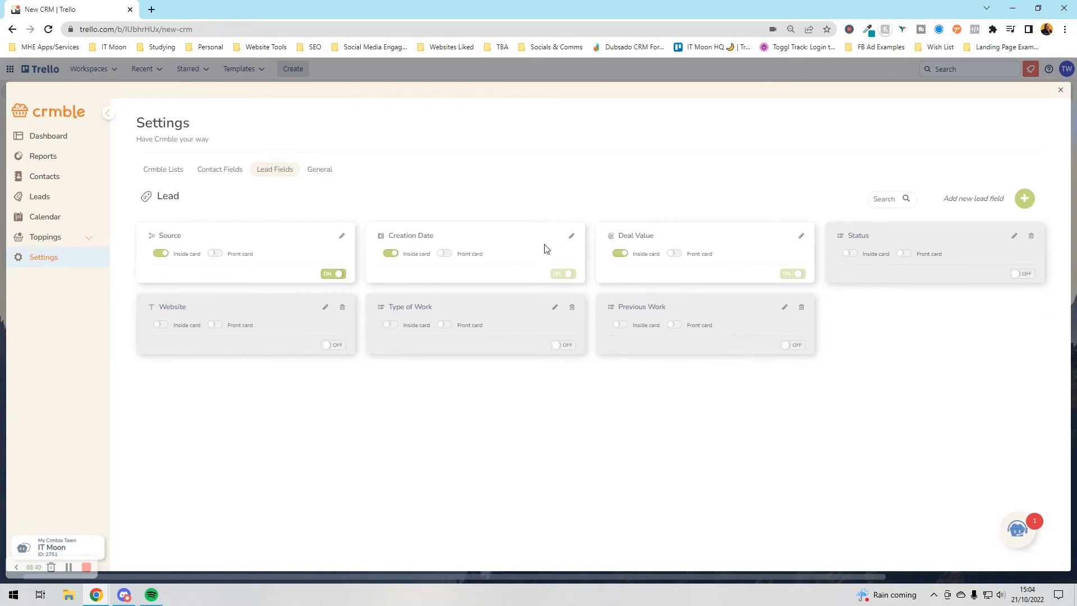
- Rename the Creation Date lead field to 'Date Enquired' and save it
{"action": "left_click", "coordinate": [571, 236]}
{"action": "triple_click", "coordinate": [573, 178]}
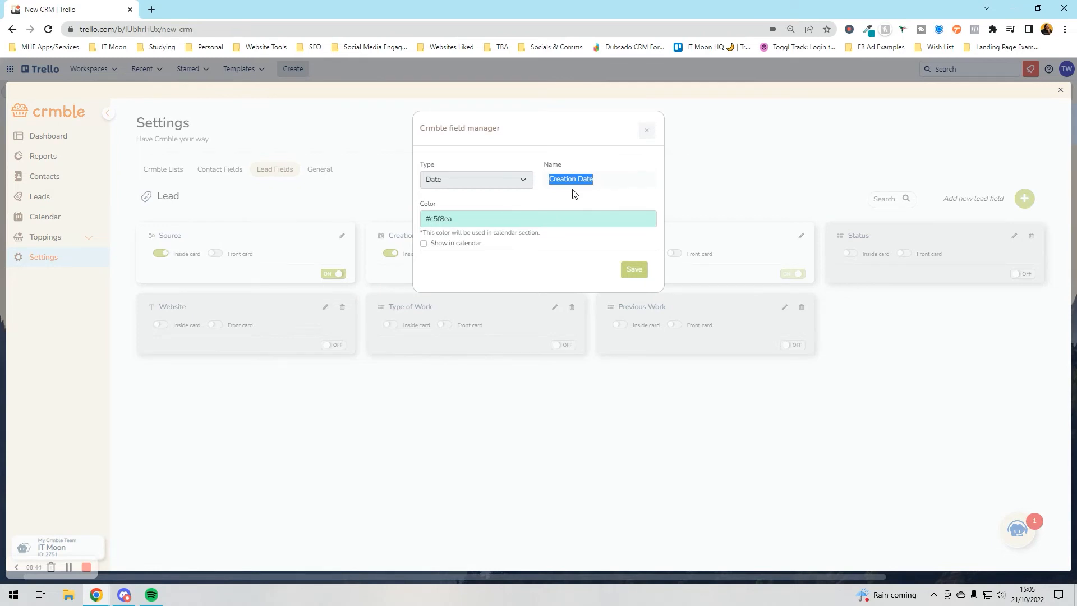
{"action": "type", "text": "L"}
{"action": "type", "text": "ead Receieved"}
{"action": "triple_click", "coordinate": [588, 181]}
{"action": "type", "text": "Date Enquired"}
{"action": "left_click", "coordinate": [563, 264]}
{"action": "left_click", "coordinate": [633, 269]}
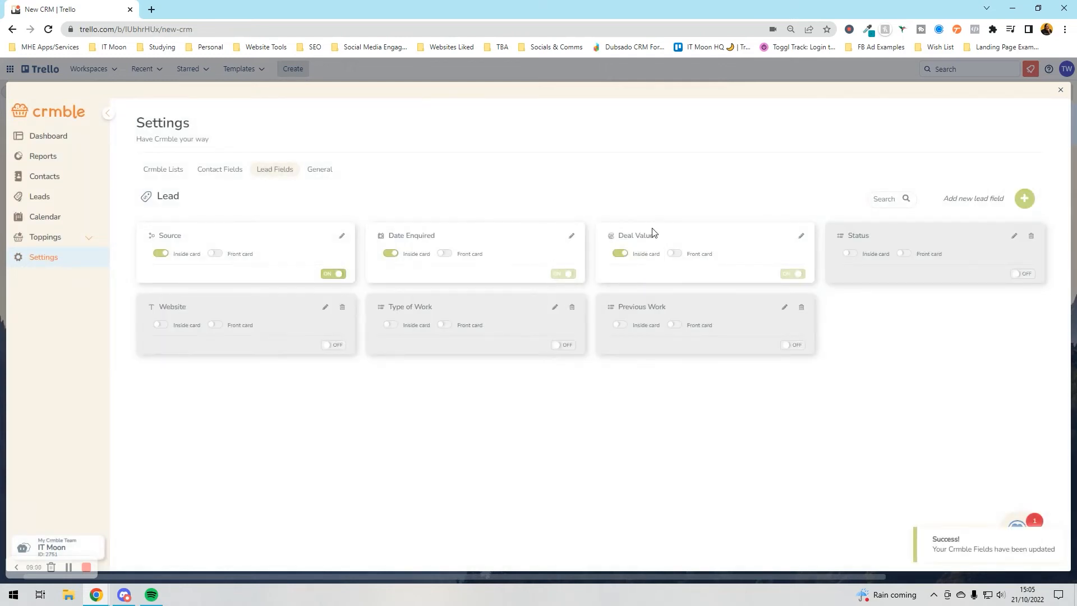
- Set Deal Value to United Kingdom Pound - GBP with English (United Kingdom) formatting and save
{"action": "left_click", "coordinate": [800, 239]}
{"action": "left_click", "coordinate": [542, 224]}
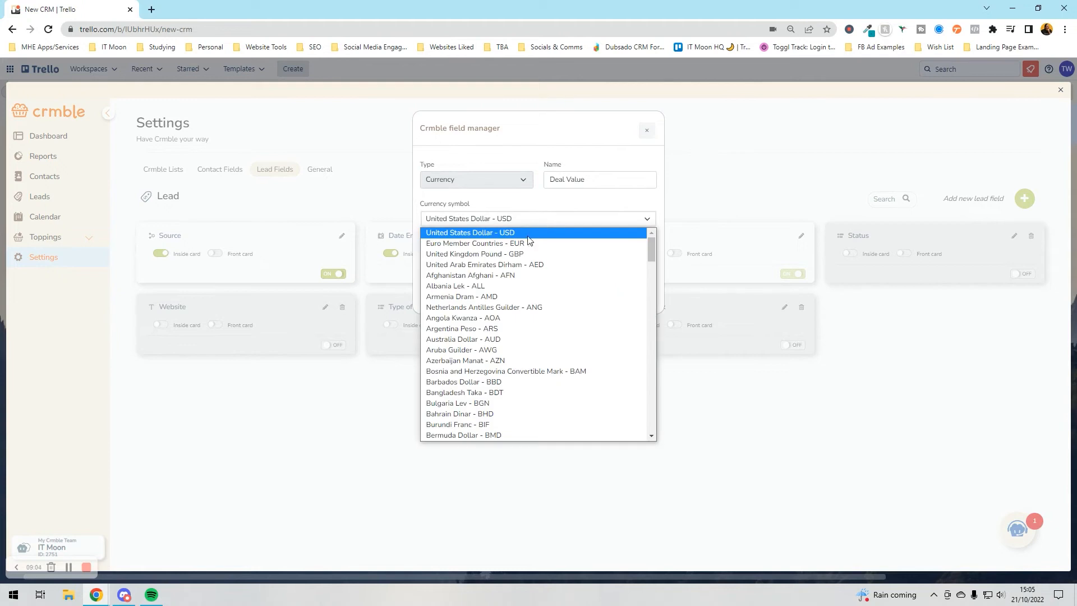
{"action": "left_click", "coordinate": [524, 254]}
{"action": "left_click", "coordinate": [516, 257]}
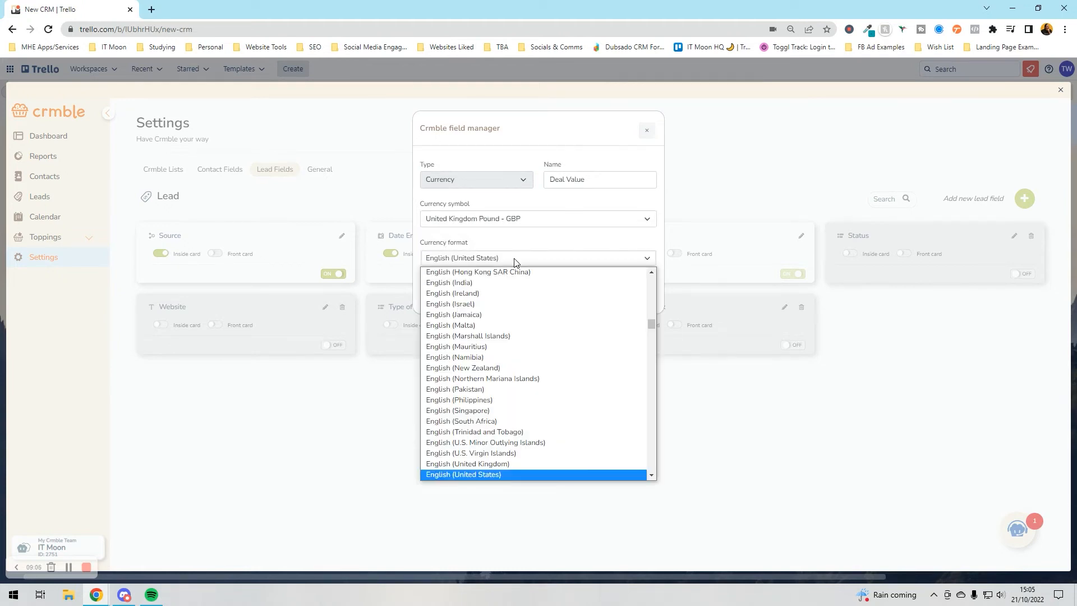
{"action": "left_click", "coordinate": [500, 465]}
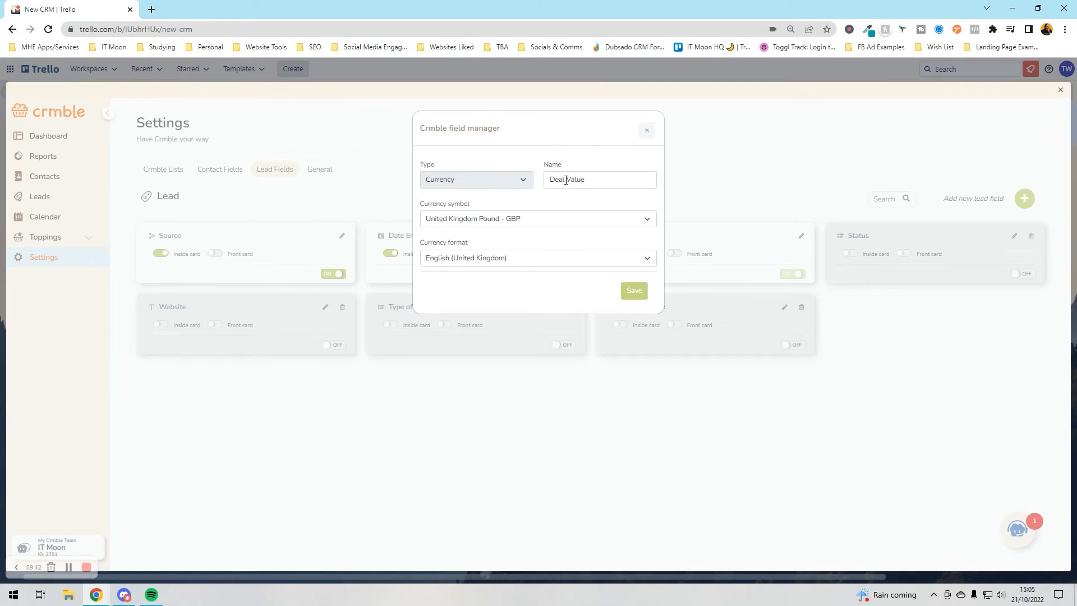
{"action": "left_click", "coordinate": [633, 290]}
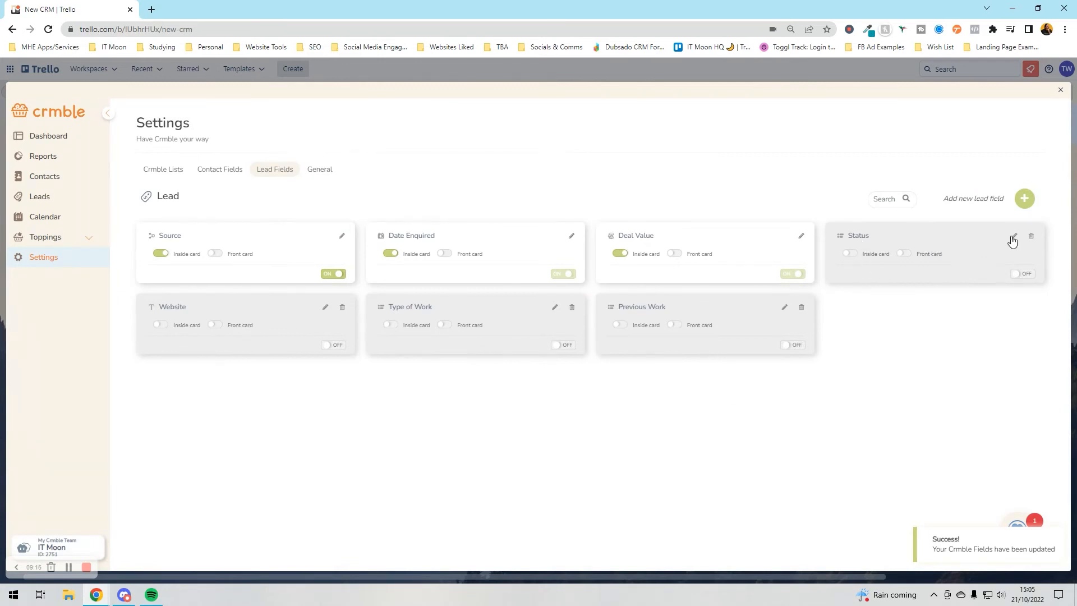
{"action": "left_click", "coordinate": [1013, 237]}
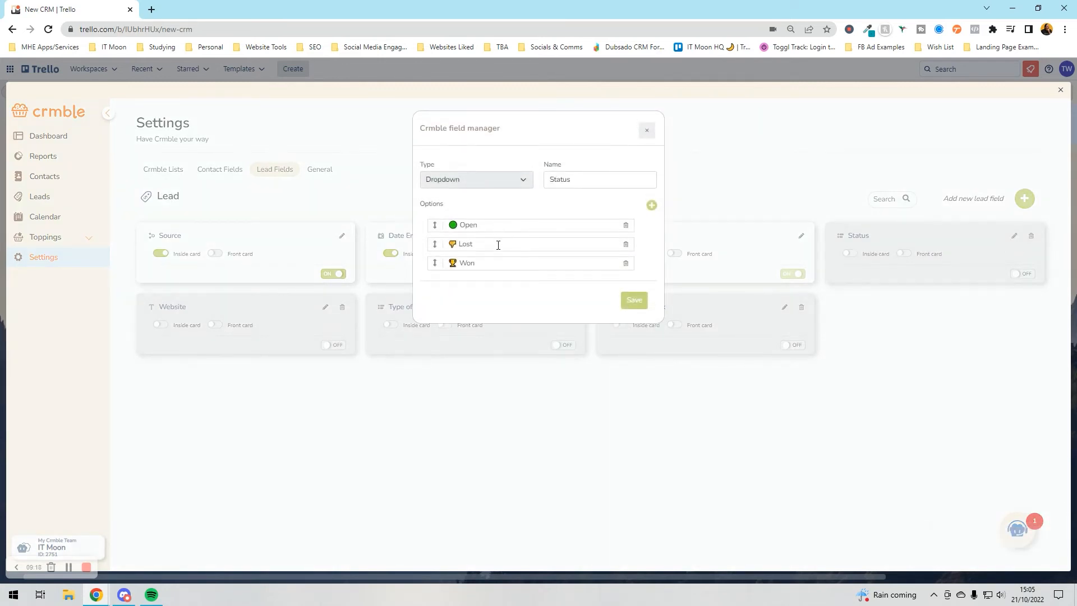
- Save the Status field unchanged, switch it on, and re-save the Type of Work options
{"action": "left_click", "coordinate": [640, 301]}
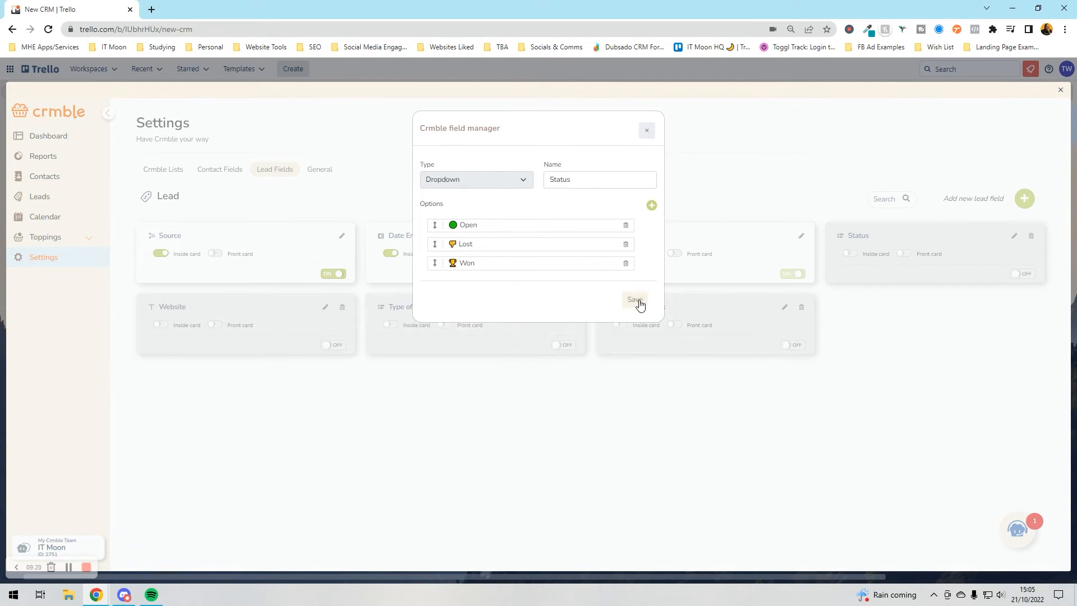
{"action": "left_click", "coordinate": [1021, 274]}
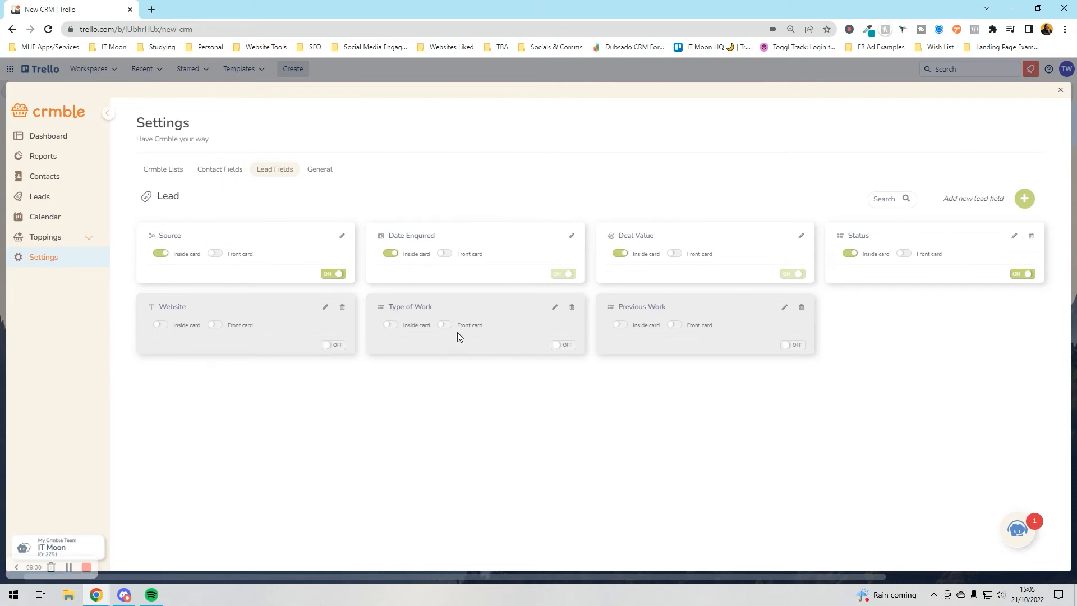
{"action": "left_click", "coordinate": [556, 308]}
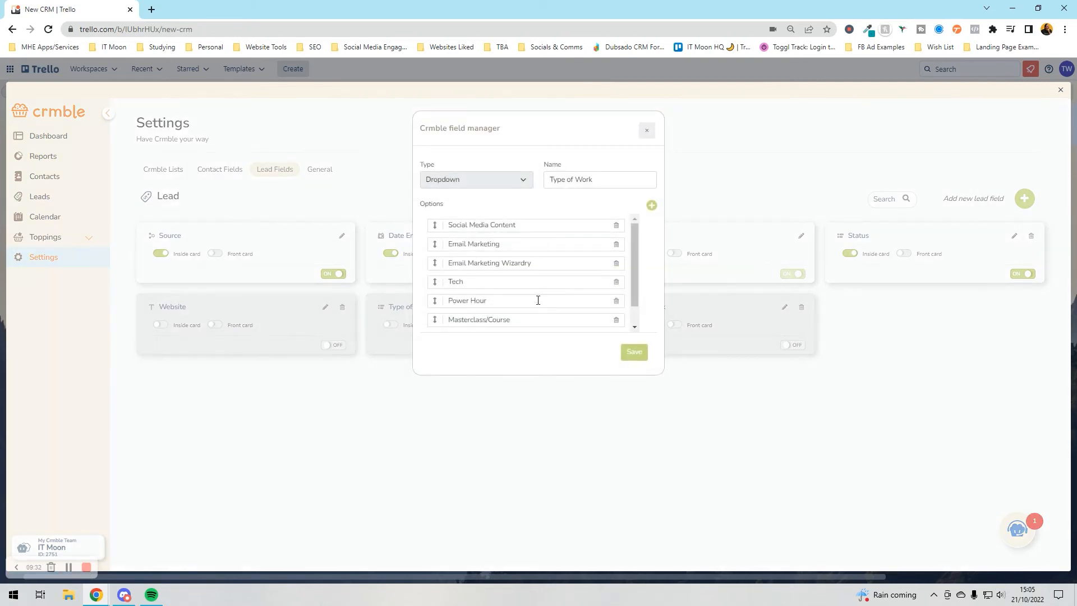
{"action": "scroll", "coordinate": [476, 230], "scroll_direction": "down", "scroll_amount": 1}
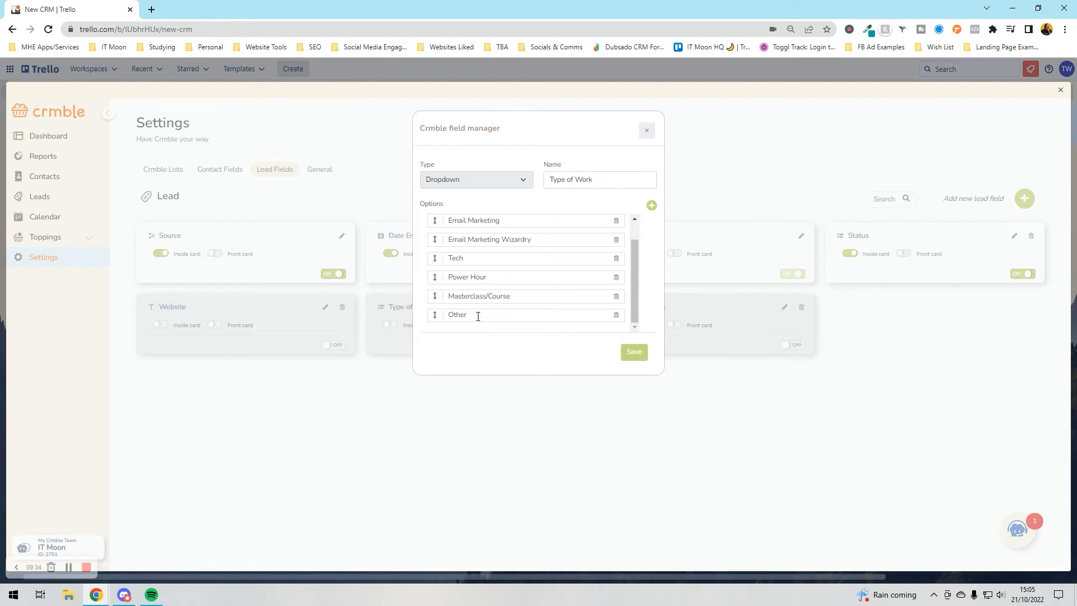
{"action": "scroll", "coordinate": [479, 286], "scroll_direction": "up", "scroll_amount": 1}
{"action": "scroll", "coordinate": [489, 256], "scroll_direction": "down", "scroll_amount": 1}
{"action": "left_click", "coordinate": [634, 352]}
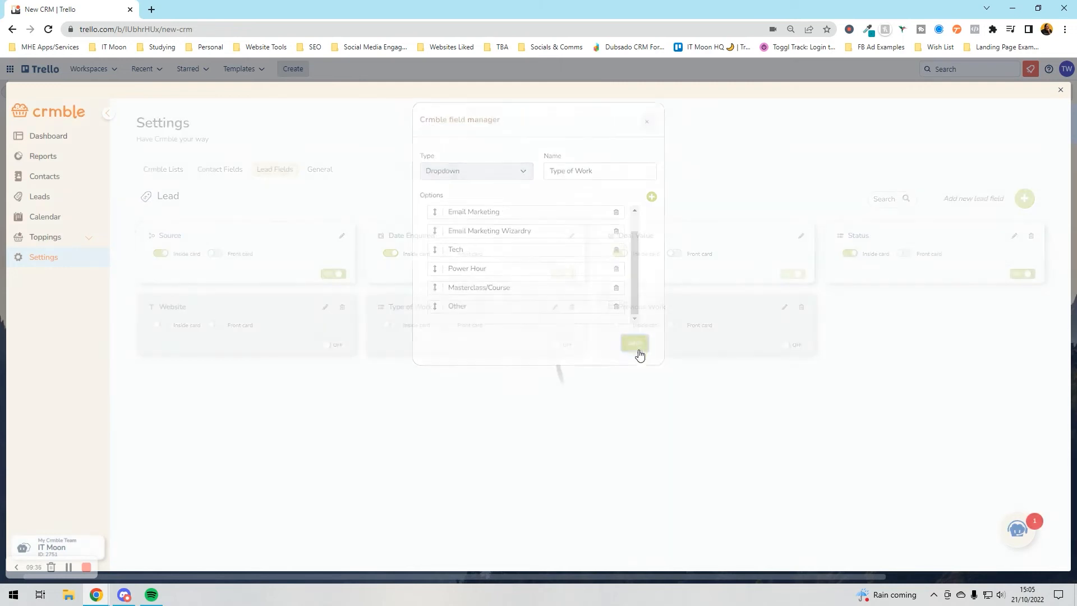
- Turn Type of Work on inside and on card fronts, and enable Previous Work inside cards
{"action": "left_click", "coordinate": [390, 324]}
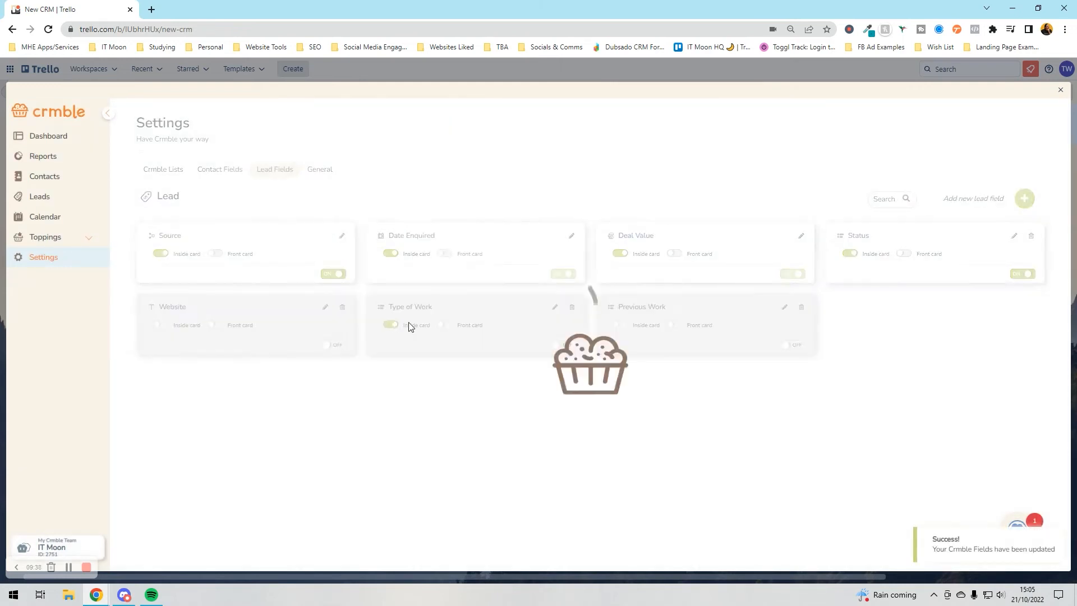
{"action": "left_click", "coordinate": [561, 345]}
{"action": "left_click", "coordinate": [443, 325]}
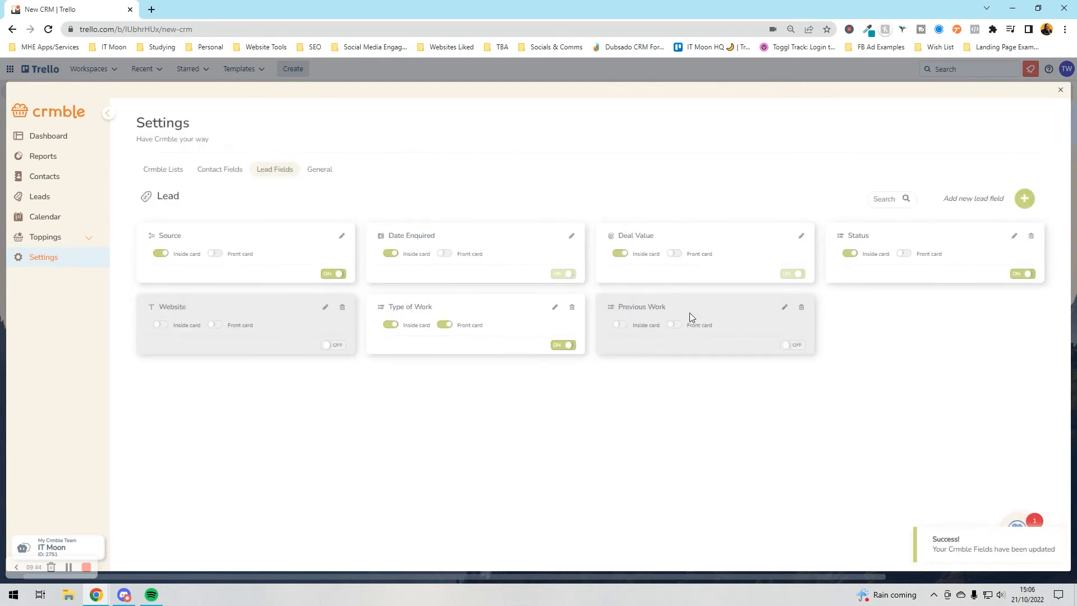
{"action": "left_click", "coordinate": [619, 325]}
{"action": "left_click", "coordinate": [789, 346]}
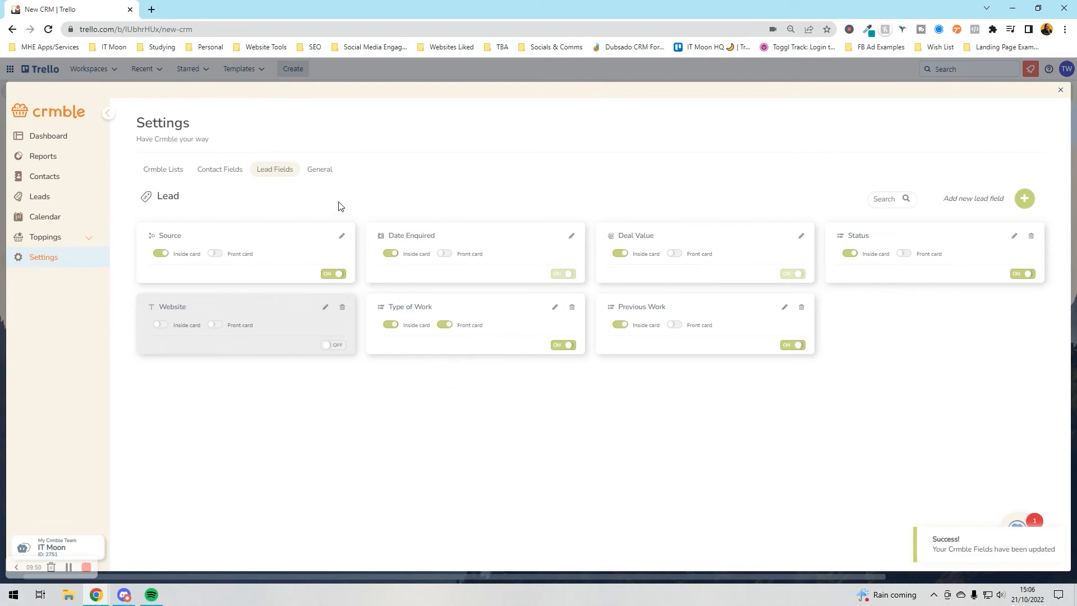
{"action": "left_click", "coordinate": [331, 175]}
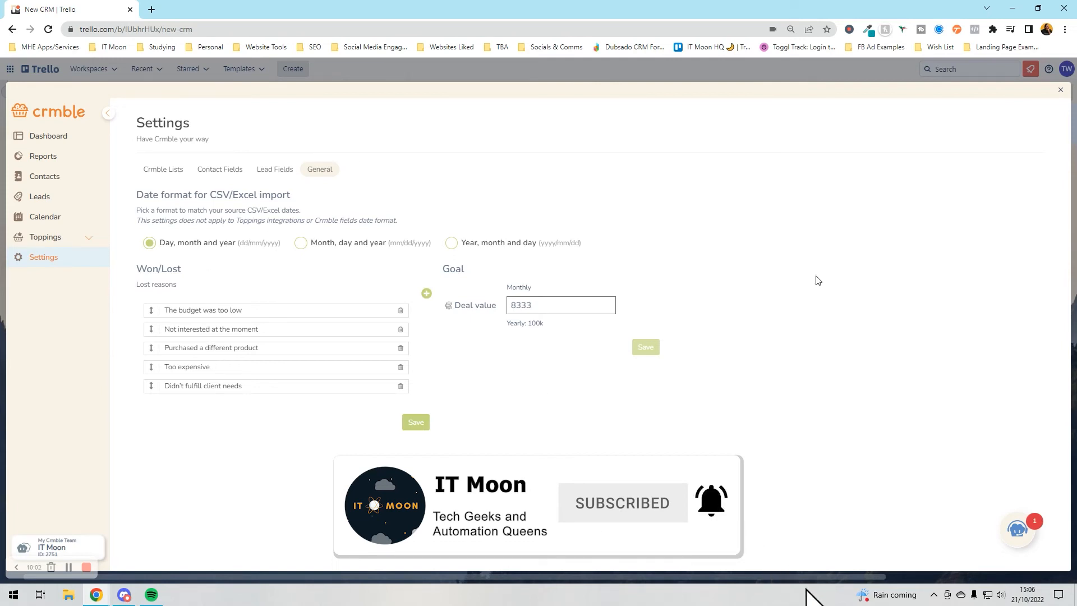
- Open the Harry Potter card and set its Source to Facebook and the Date Enquired
{"action": "left_click", "coordinate": [1060, 92]}
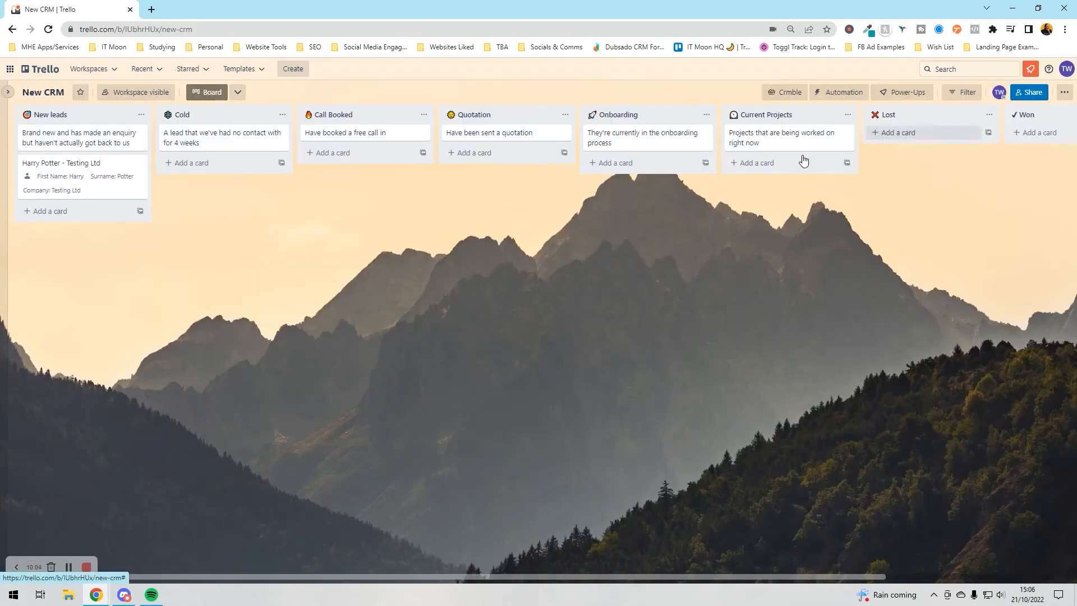
{"action": "left_click", "coordinate": [119, 177]}
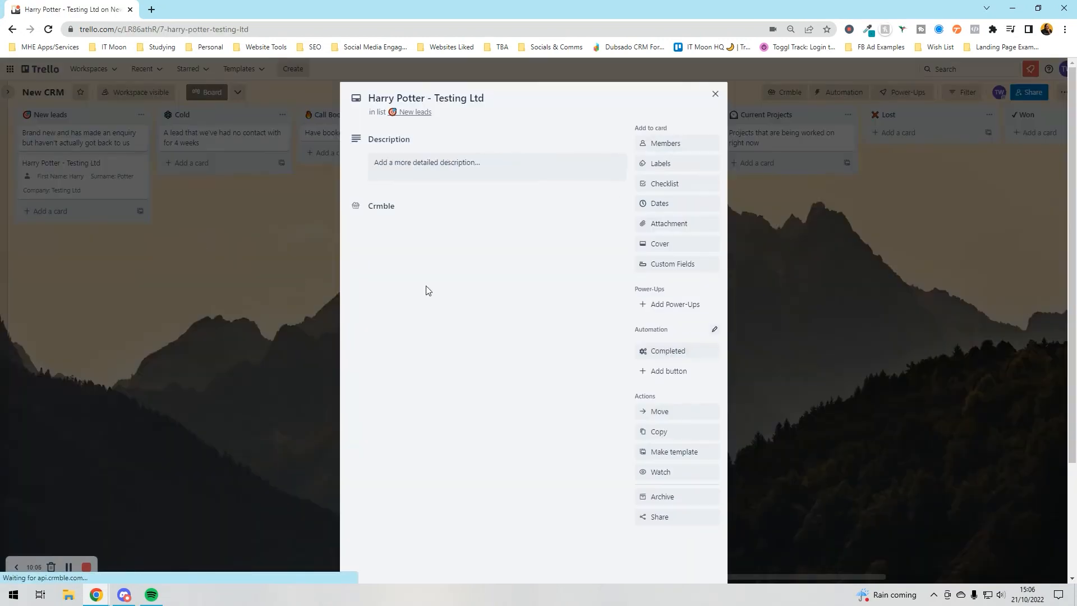
{"action": "scroll", "coordinate": [426, 292], "scroll_direction": "down", "scroll_amount": 3}
{"action": "left_click", "coordinate": [435, 313]}
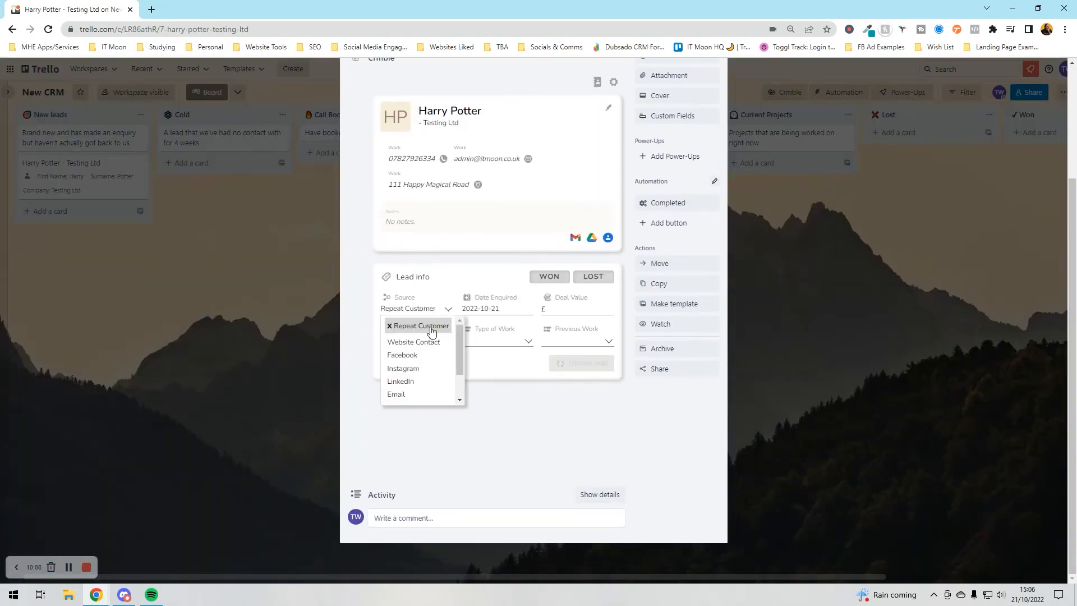
{"action": "left_click", "coordinate": [402, 355]}
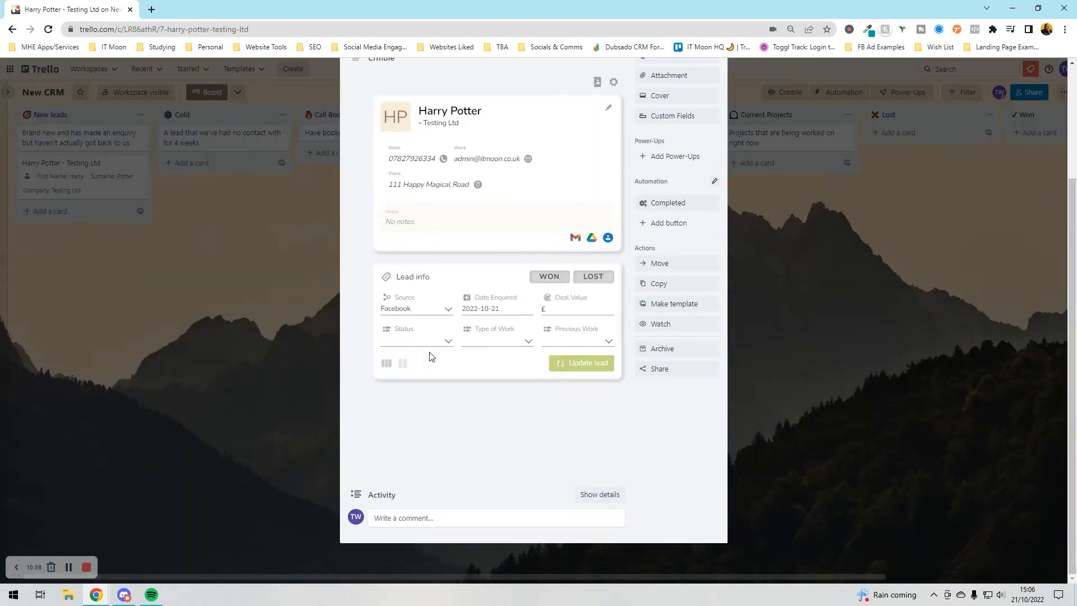
{"action": "left_click", "coordinate": [490, 312]}
{"action": "left_click", "coordinate": [482, 194]}
{"action": "left_click", "coordinate": [387, 214]}
- Set Status Open, Type of Work Social Media Content, Previous Work No, and update the lead
{"action": "left_click", "coordinate": [424, 348]}
{"action": "left_click", "coordinate": [421, 355]}
{"action": "left_click", "coordinate": [498, 346]}
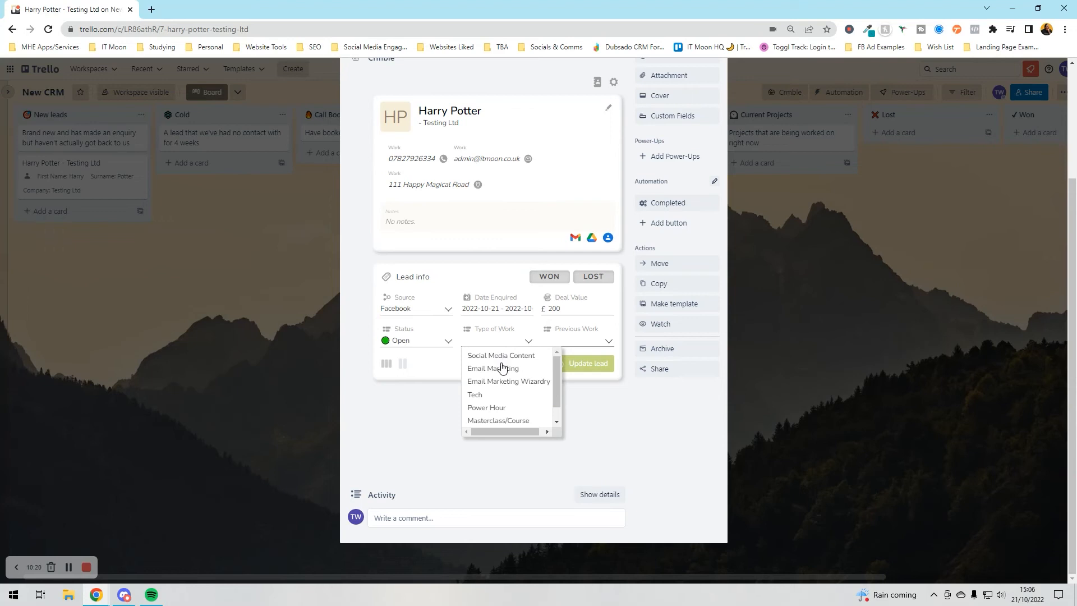
{"action": "left_click", "coordinate": [493, 355]}
{"action": "left_click", "coordinate": [561, 340]}
{"action": "left_click", "coordinate": [561, 368]}
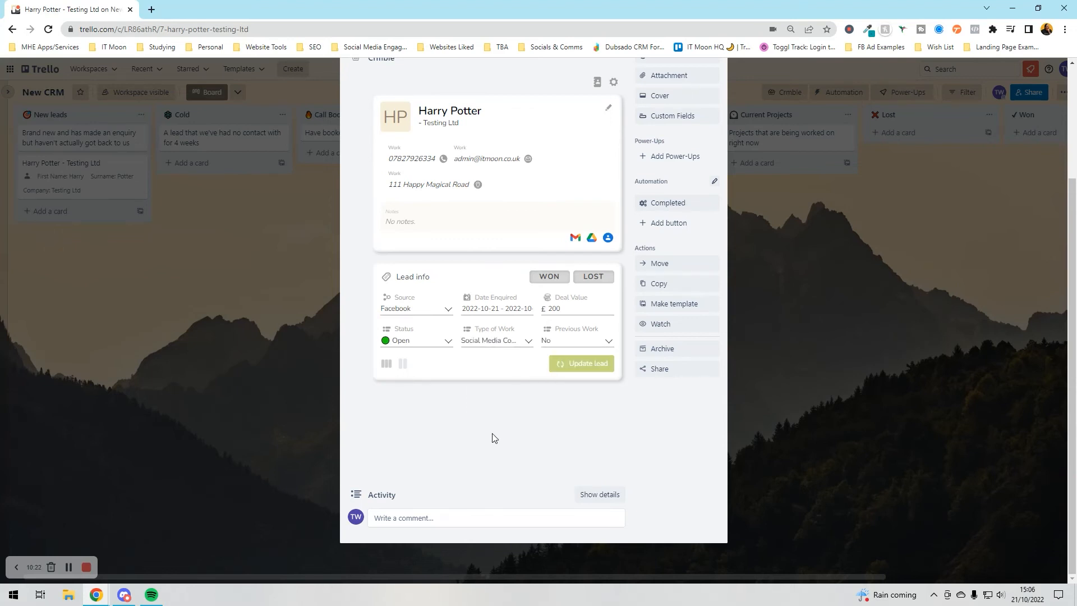
{"action": "left_click", "coordinate": [578, 375]}
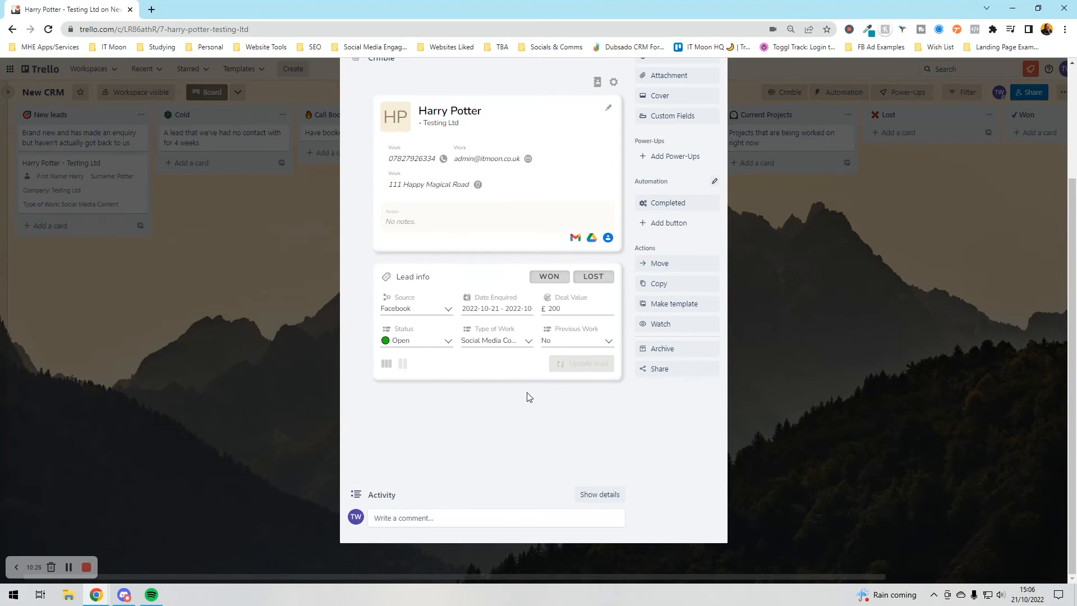
{"action": "left_click", "coordinate": [175, 399]}
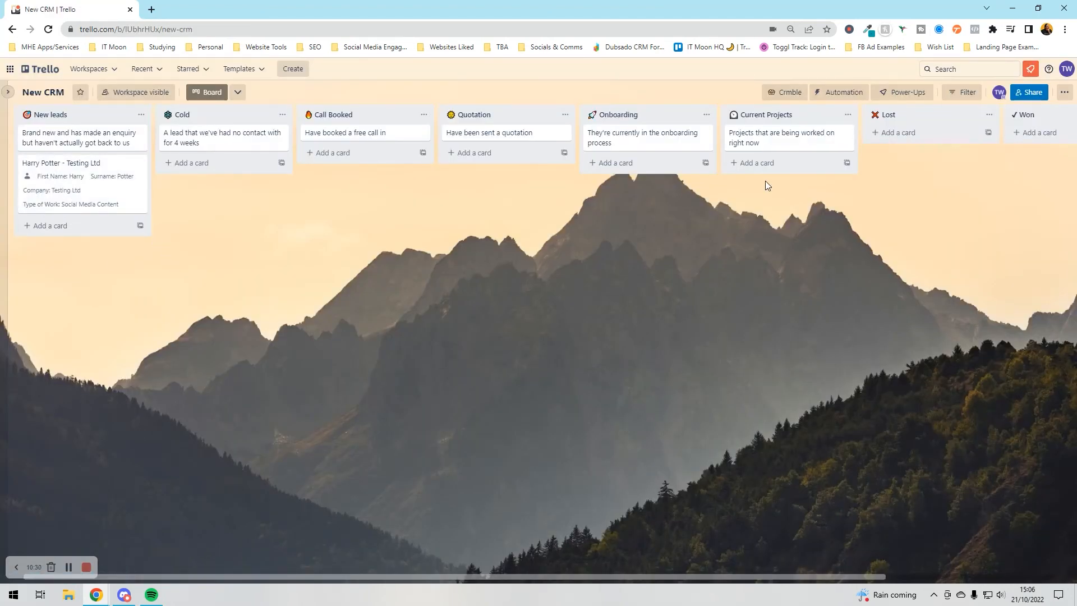
- Turn on the Status lead field's front-of-card display in Crmble Lead Fields settings
{"action": "left_click", "coordinate": [792, 99]}
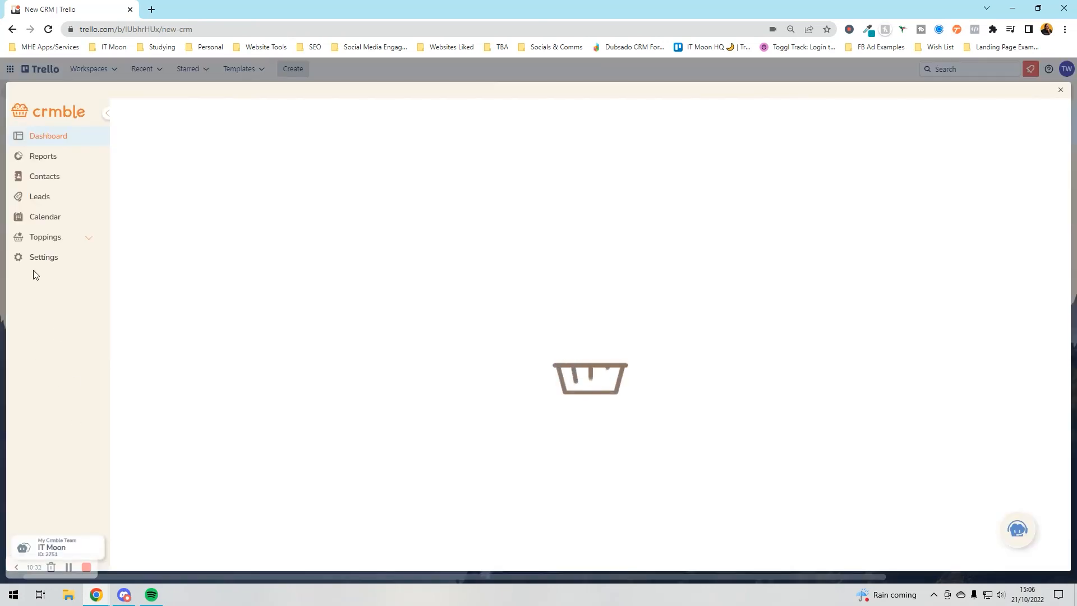
{"action": "left_click", "coordinate": [40, 258]}
{"action": "left_click", "coordinate": [272, 171]}
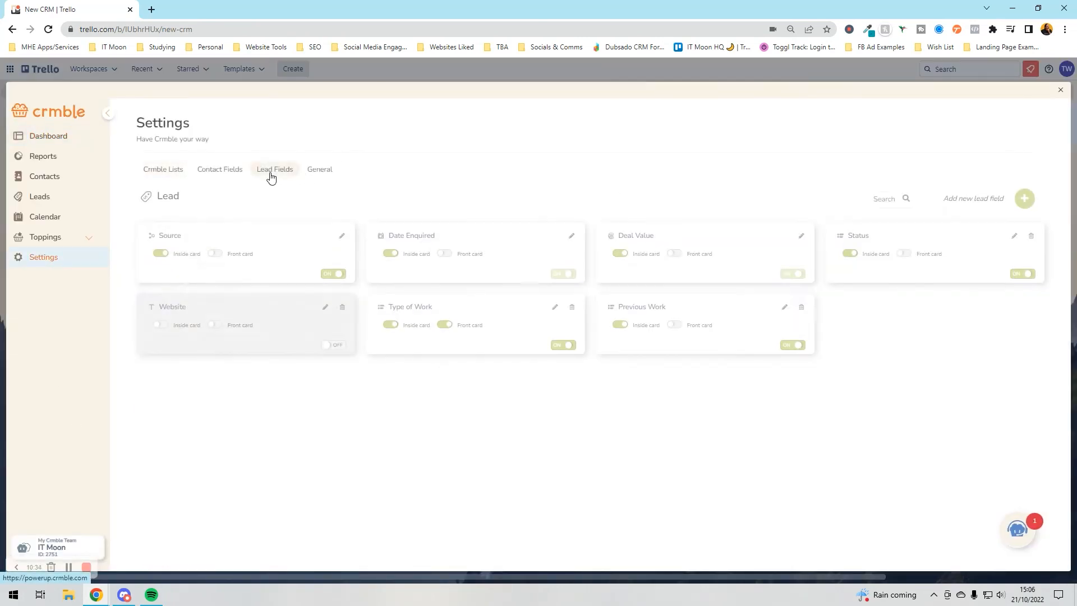
{"action": "left_click", "coordinate": [903, 254]}
{"action": "left_click", "coordinate": [1060, 90]}
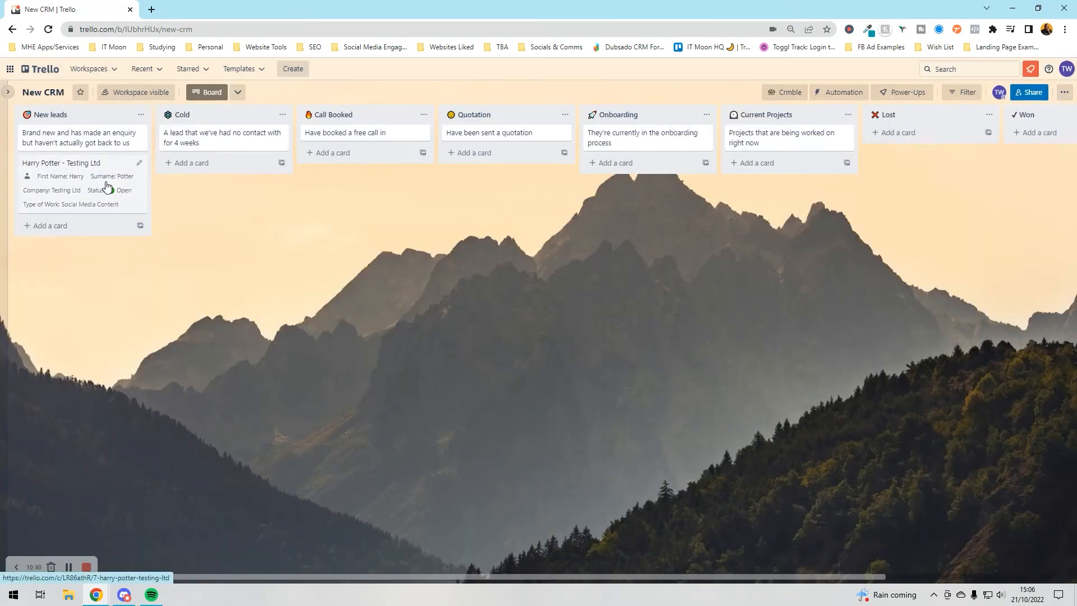
- Move the Harry Potter card into the Call Booked list and open its details
{"action": "left_click_drag", "start_coordinate": [68, 181], "coordinate": [92, 183]}
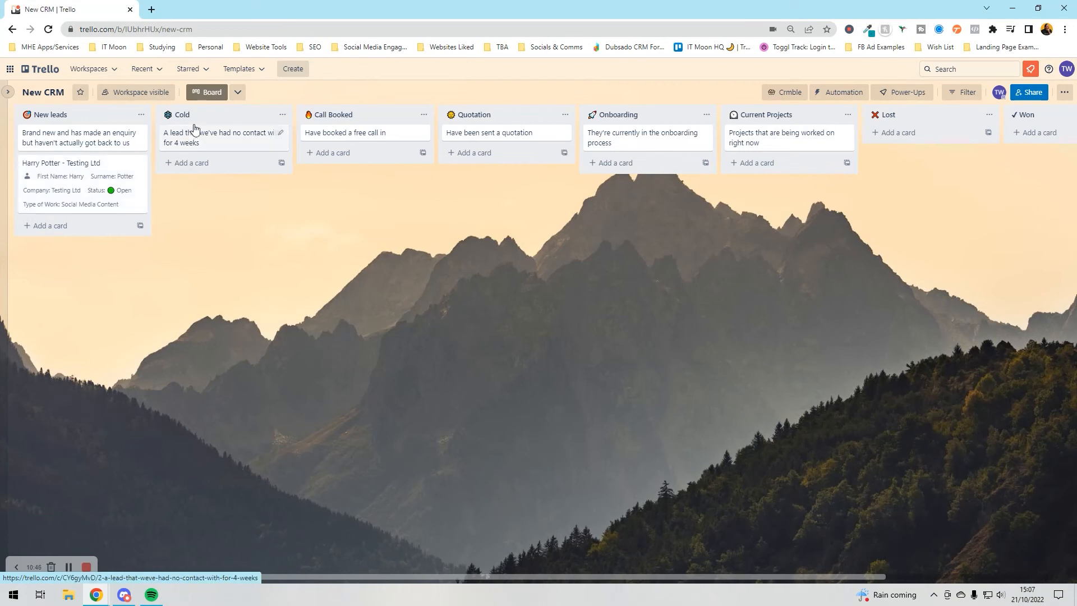
{"action": "left_click_drag", "start_coordinate": [81, 179], "coordinate": [393, 184]}
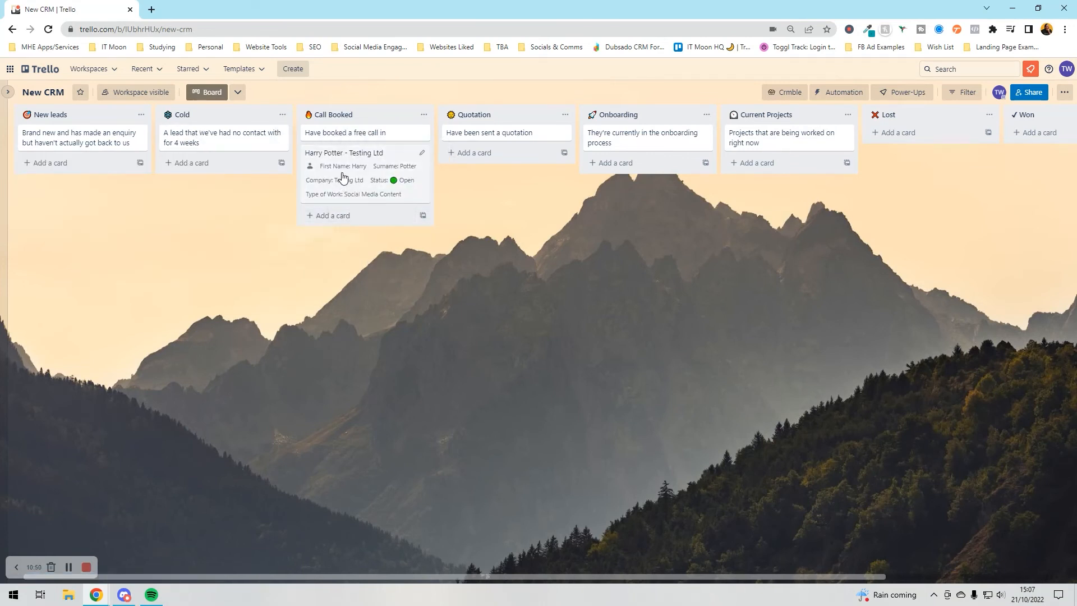
{"action": "left_click", "coordinate": [382, 177]}
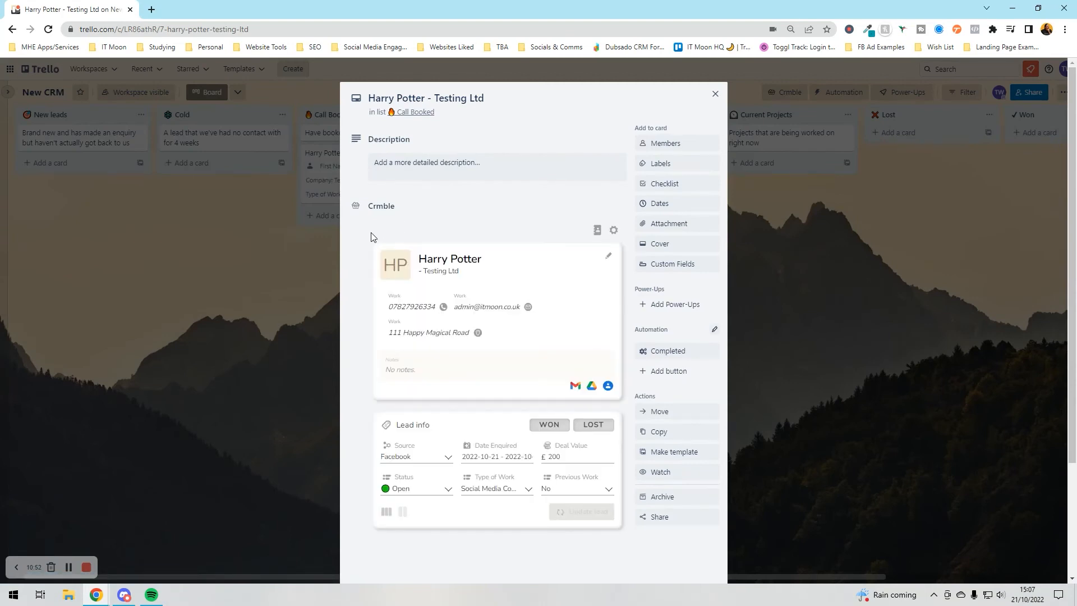
{"action": "left_click", "coordinate": [437, 168]}
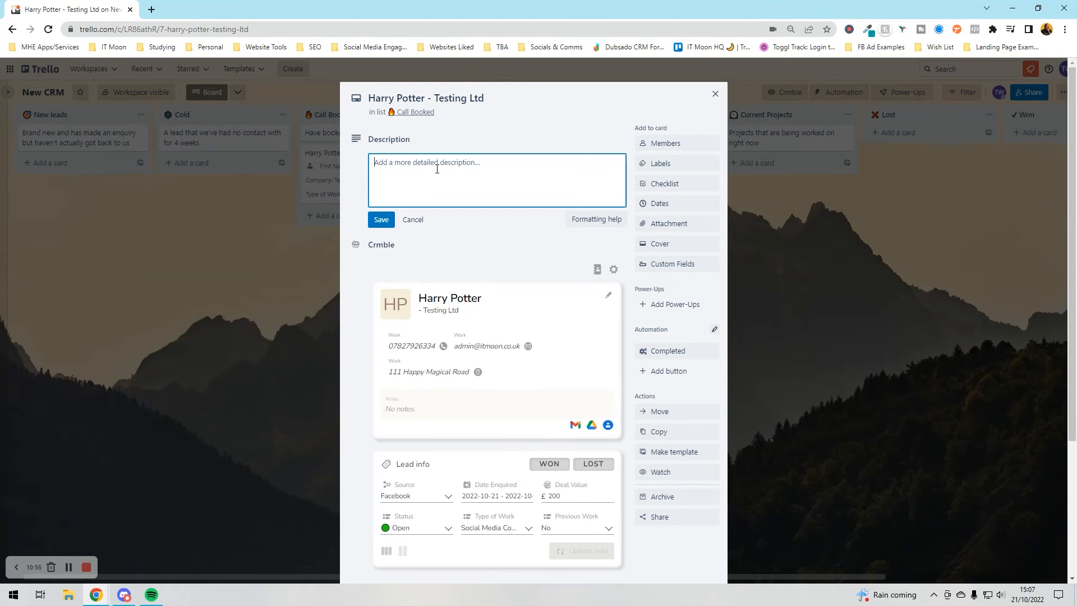
- Post the comment 'called on 21st Oct' on the Harry Potter card, then close it
{"action": "scroll", "coordinate": [436, 169], "scroll_direction": "down", "scroll_amount": 3}
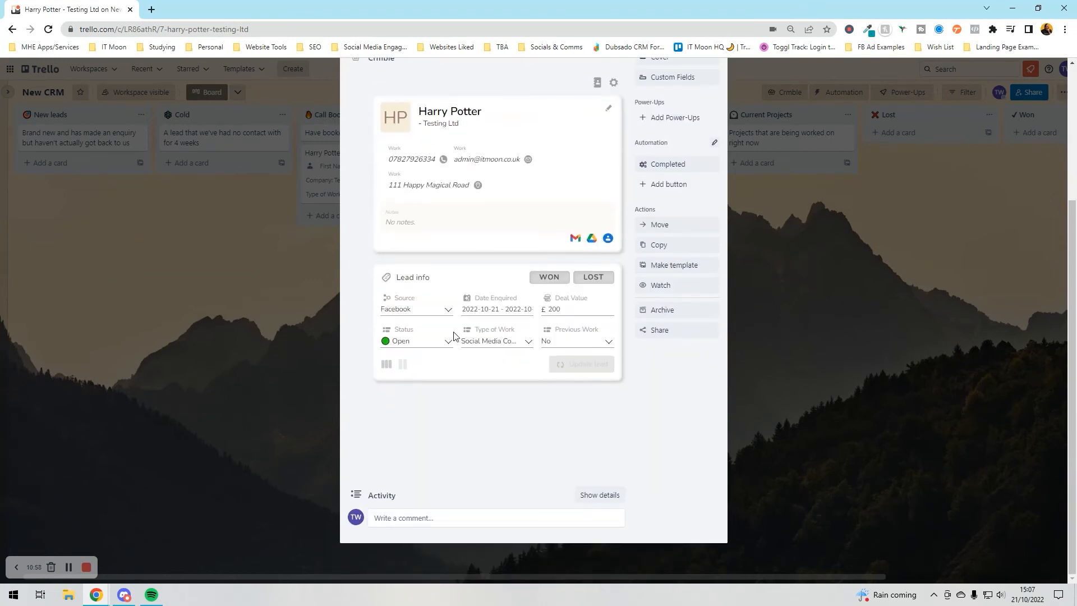
{"action": "left_click", "coordinate": [404, 519]}
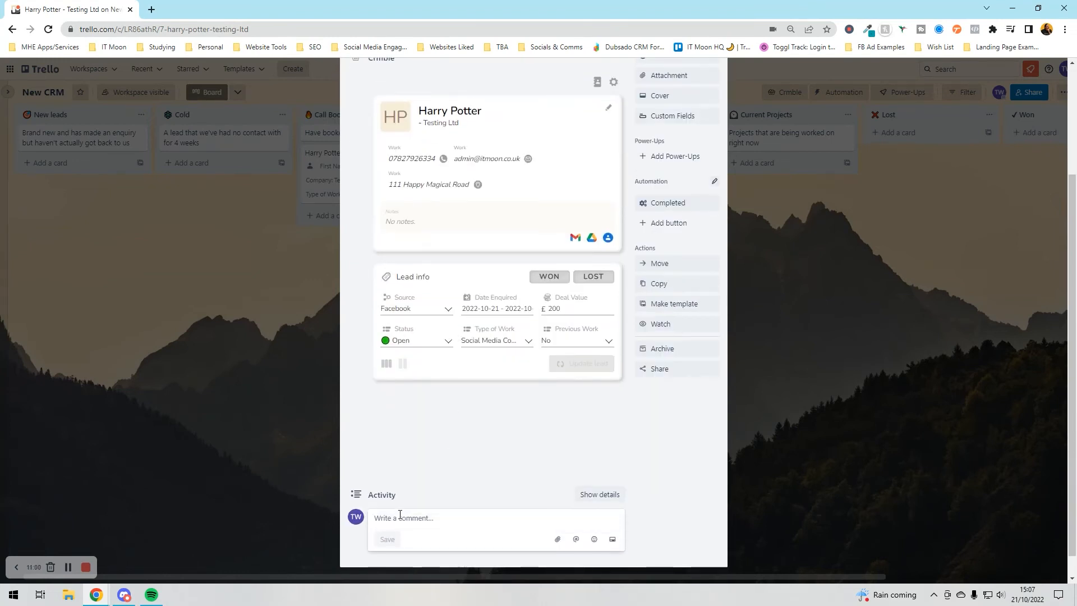
{"action": "type", "text": "c"}
{"action": "type", "text": "alled on 21st Oct"}
{"action": "key", "text": "Return"}
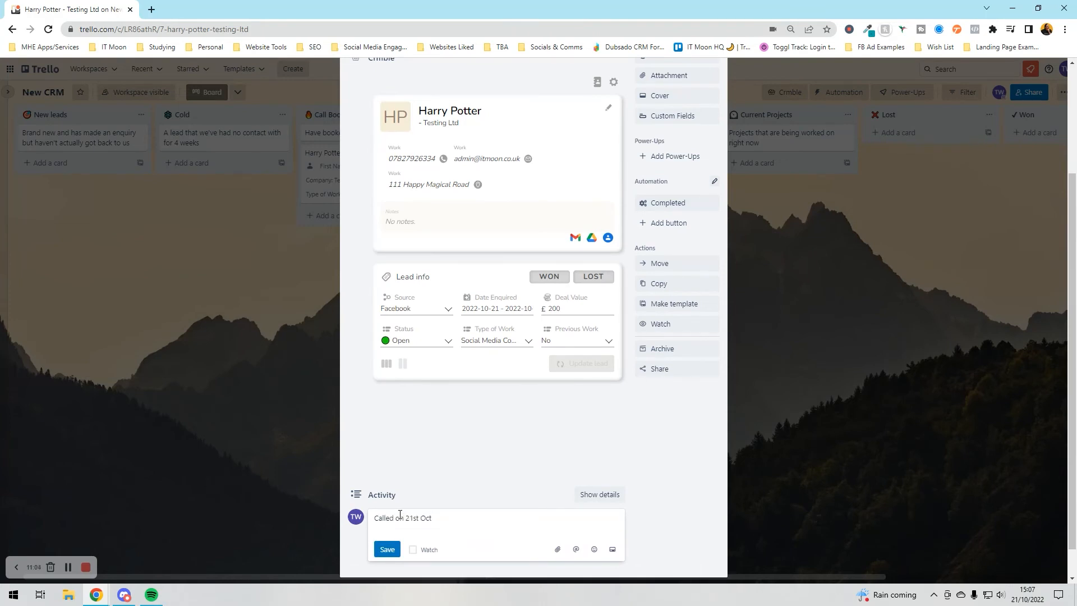
{"action": "left_click", "coordinate": [387, 549]}
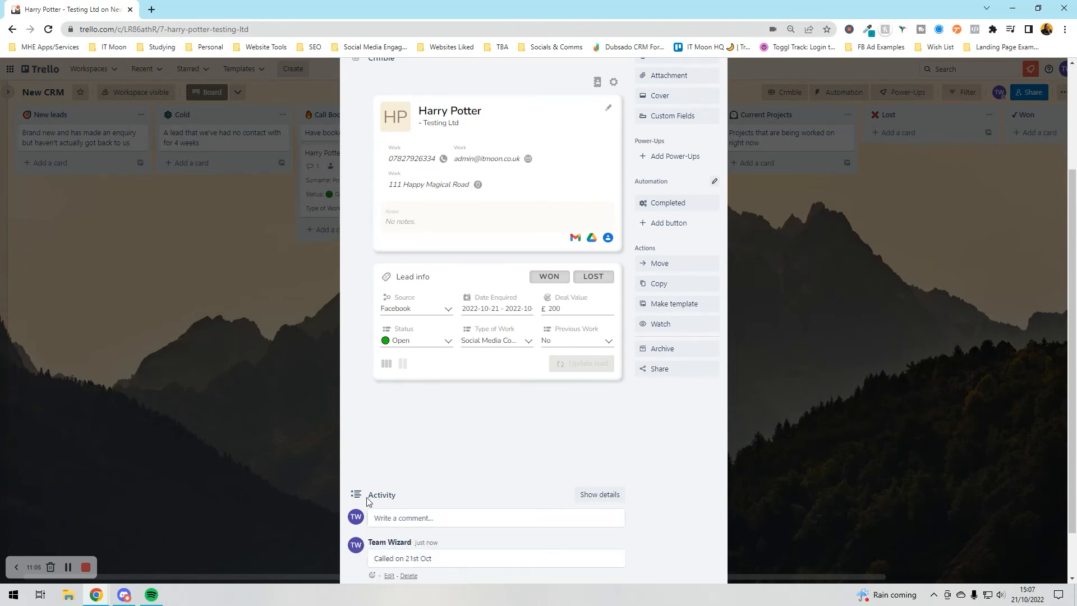
{"action": "scroll", "coordinate": [324, 429], "scroll_direction": "up", "scroll_amount": 3}
{"action": "left_click", "coordinate": [324, 429]}
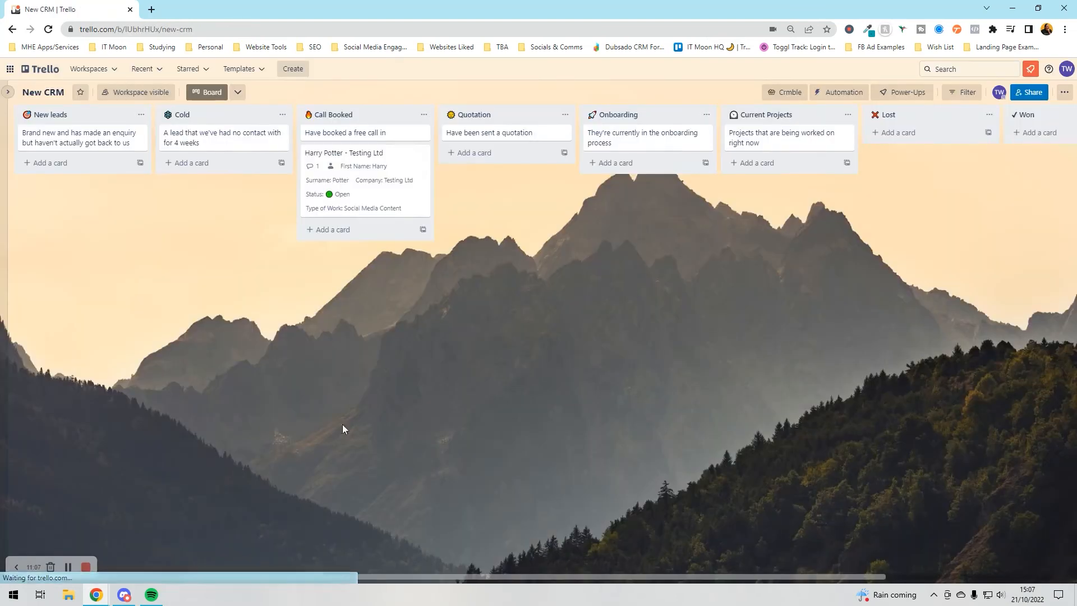
- Check the Crmble dashboard, then mark the Harry Potter lead as WON on its card
{"action": "left_click", "coordinate": [783, 94]}
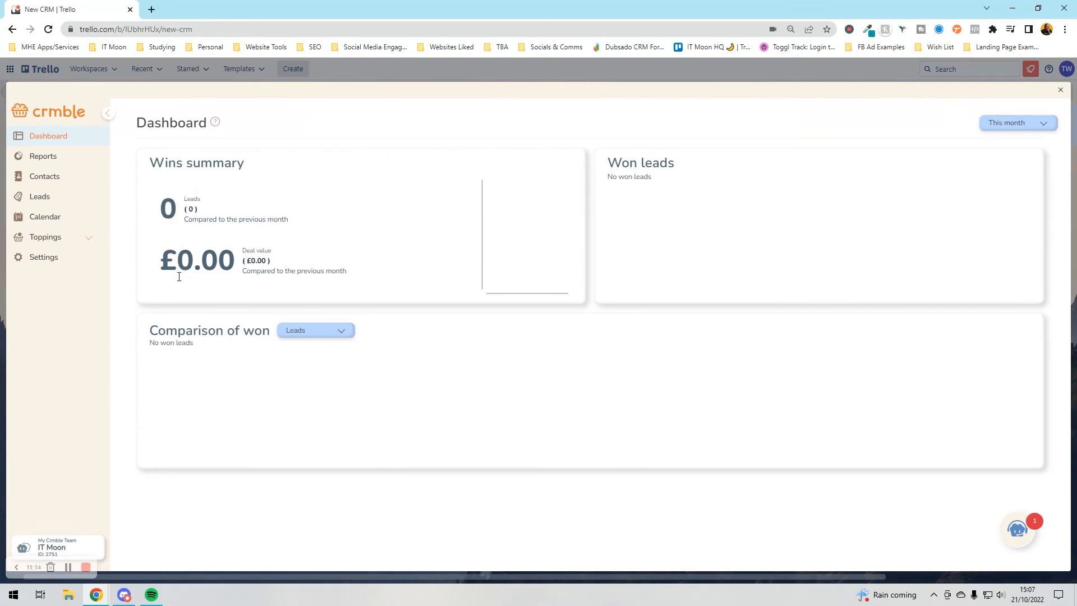
{"action": "left_click", "coordinate": [1060, 90]}
{"action": "left_click", "coordinate": [357, 188]}
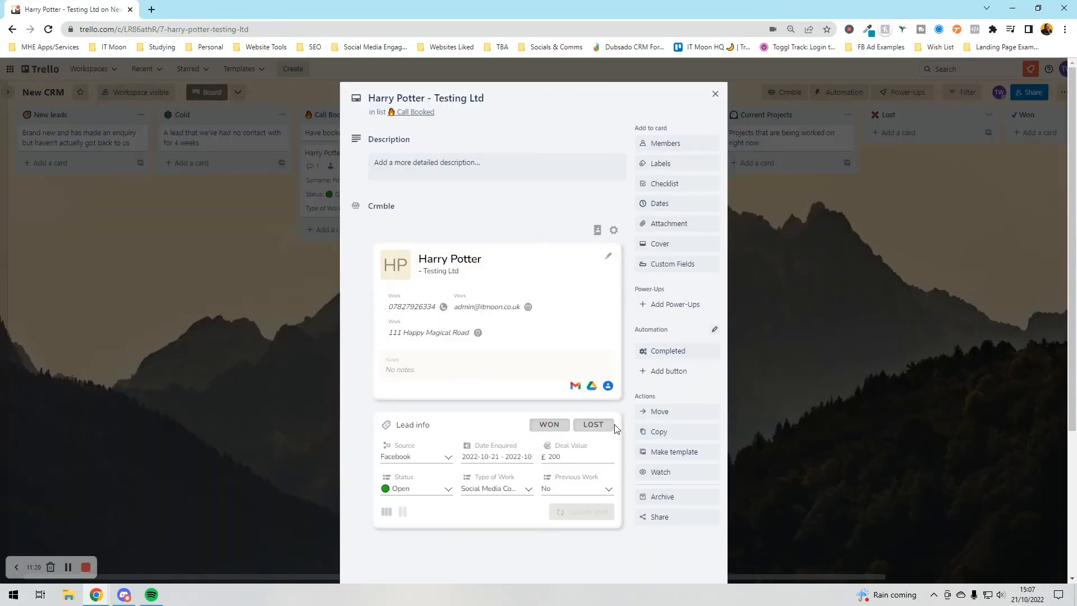
{"action": "left_click", "coordinate": [548, 425]}
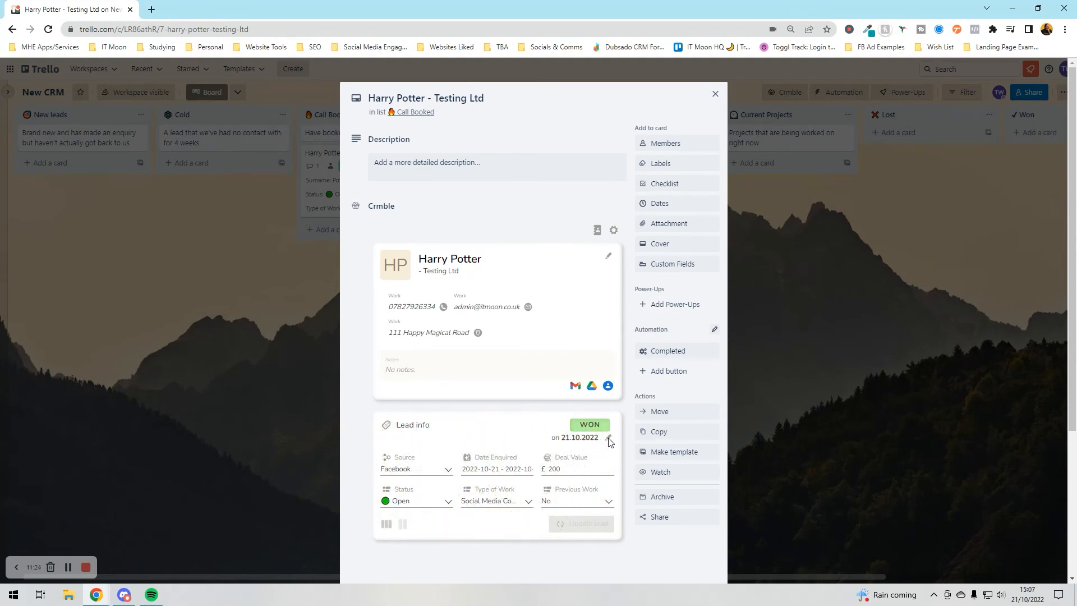
{"action": "left_click", "coordinate": [183, 367]}
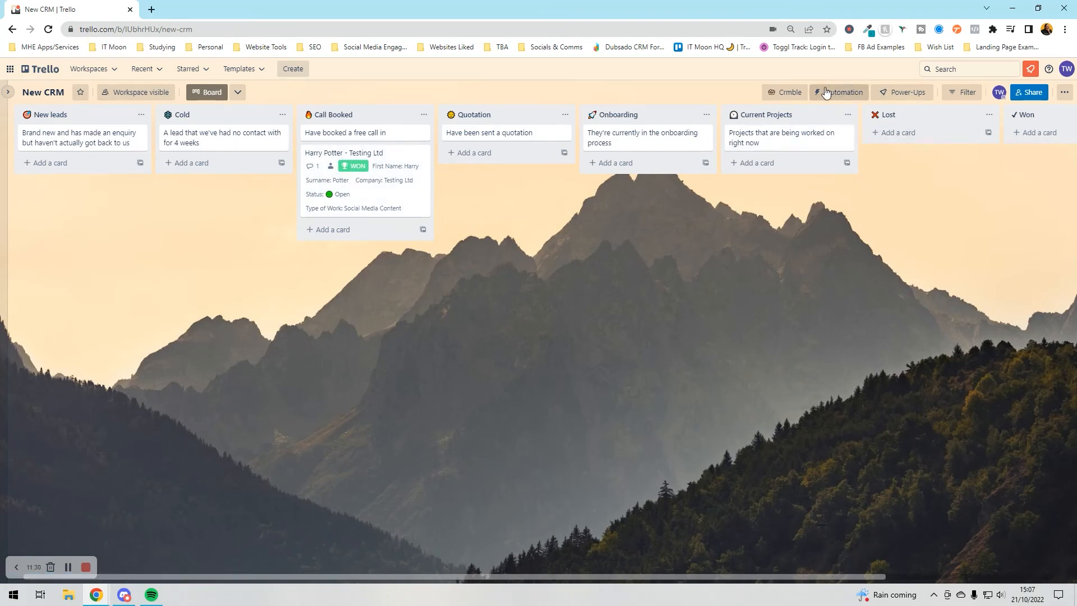
{"action": "left_click", "coordinate": [783, 91]}
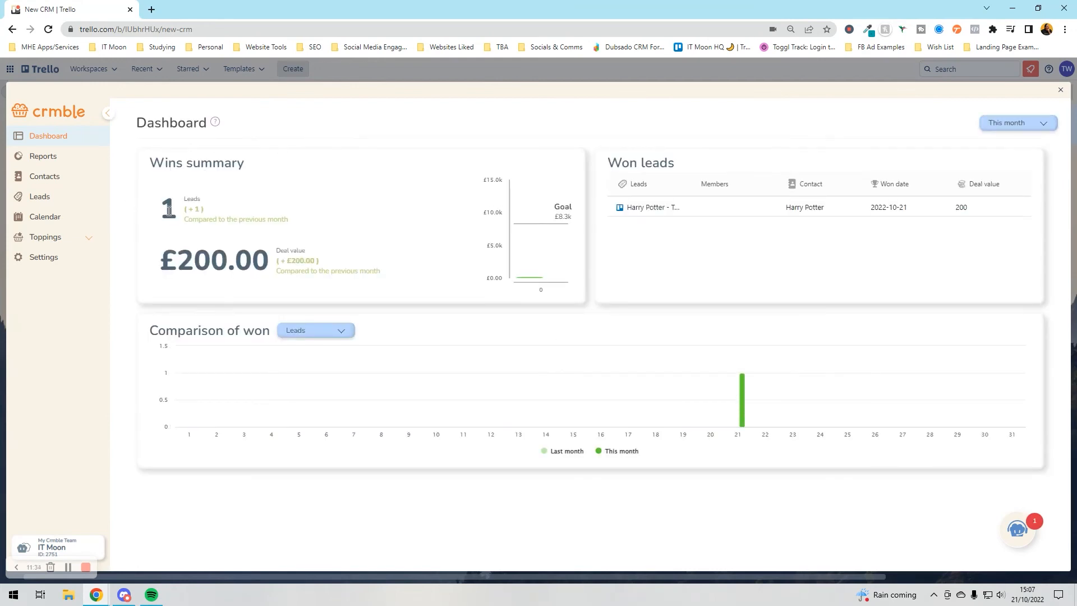
{"action": "left_click", "coordinate": [997, 135]}
{"action": "left_click_drag", "start_coordinate": [155, 273], "coordinate": [288, 267]}
{"action": "left_click", "coordinate": [288, 267]}
{"action": "left_click", "coordinate": [317, 330]}
{"action": "left_click", "coordinate": [516, 309]}
{"action": "left_click", "coordinate": [72, 163]}
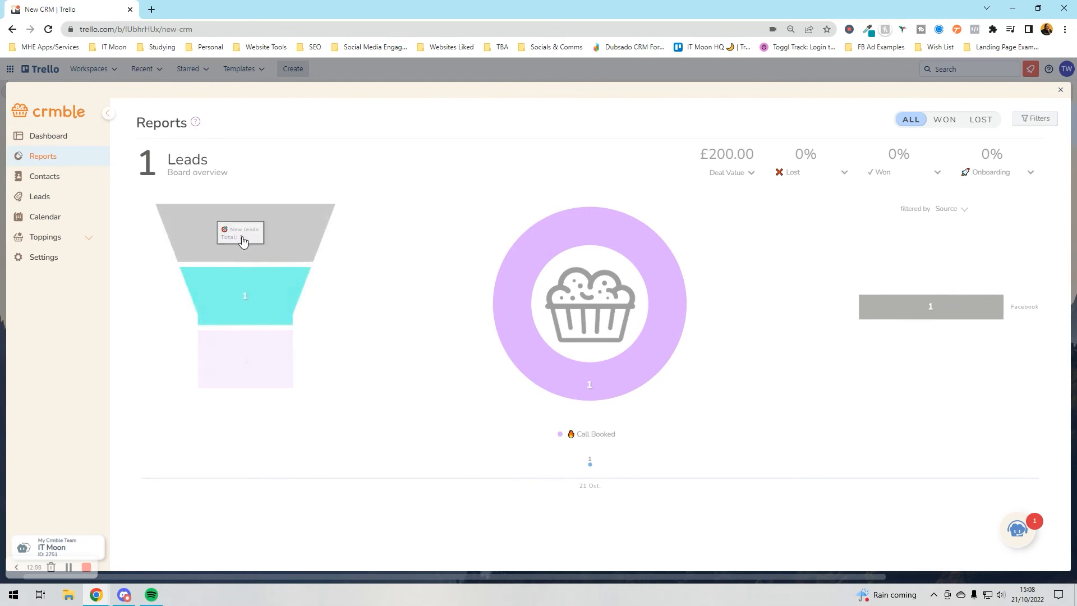
{"action": "left_click", "coordinate": [1060, 90]}
- Copy the existing lead card into the Call Booked list
{"action": "left_click", "coordinate": [362, 201]}
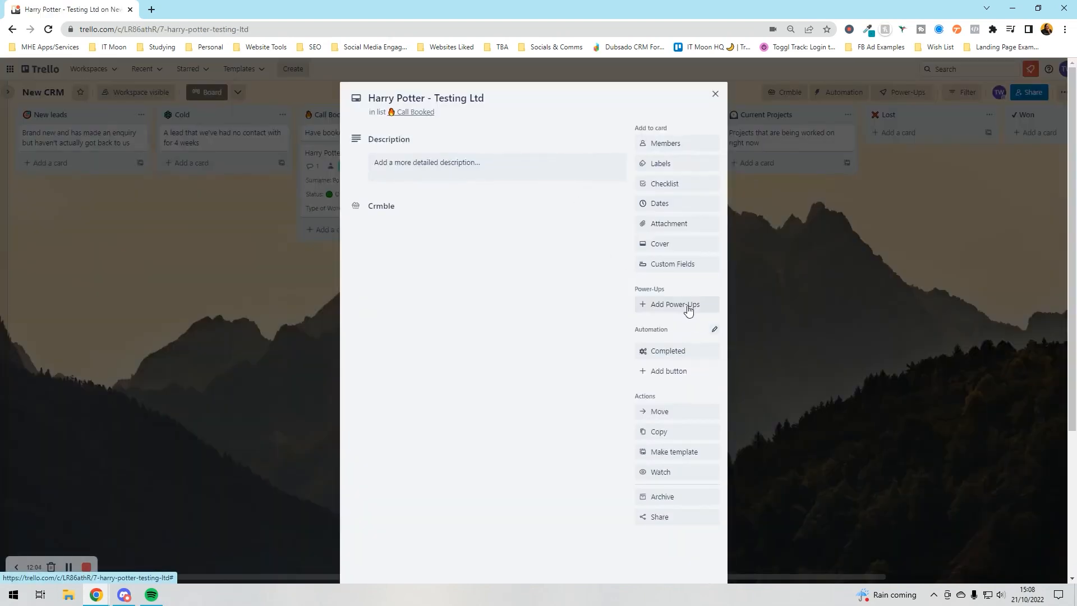
{"action": "left_click", "coordinate": [661, 431]}
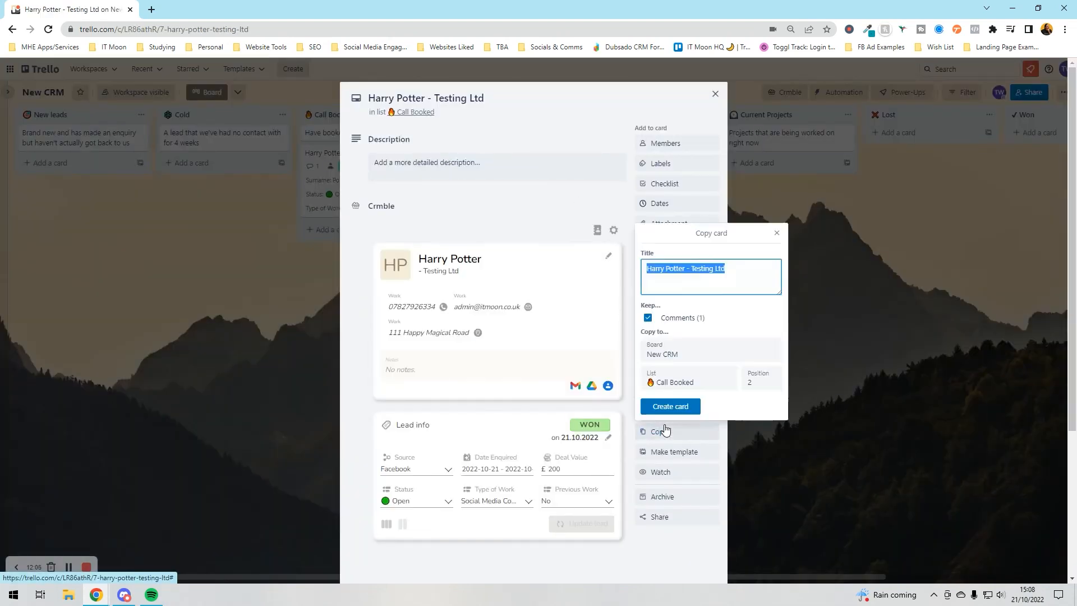
{"action": "left_click", "coordinate": [681, 399]}
{"action": "left_click", "coordinate": [261, 348]}
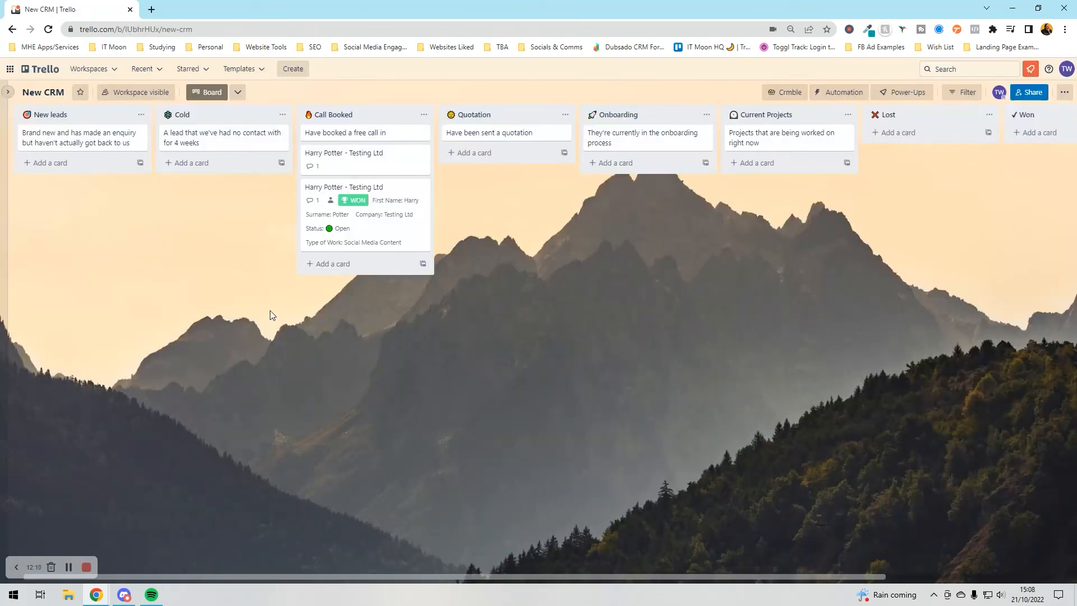
- On the bare Testing Ltd card, attach the matching existing Crmble contact
{"action": "left_click", "coordinate": [389, 159]}
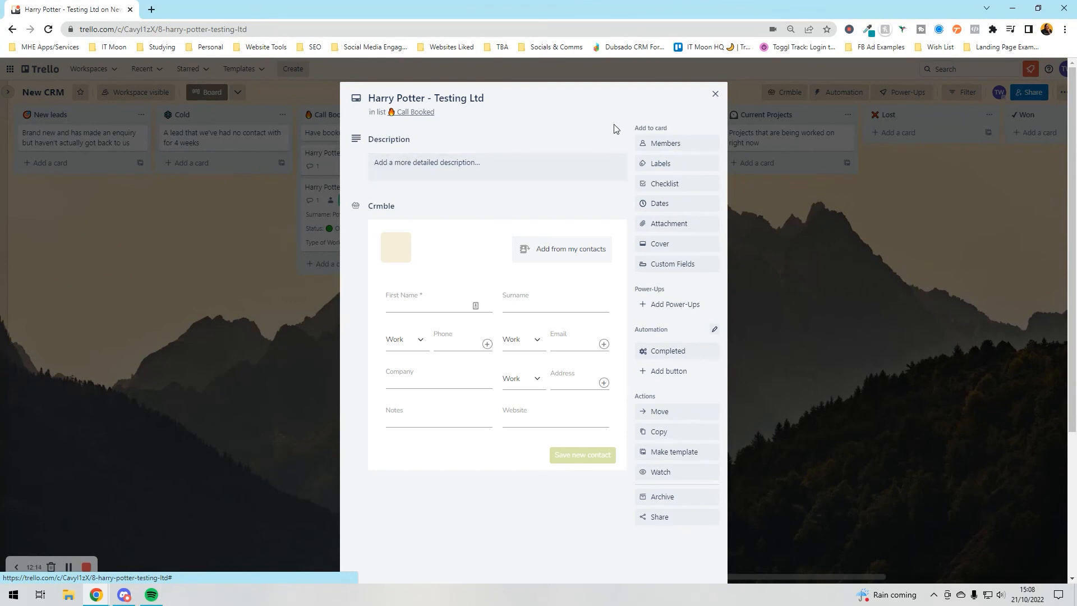
{"action": "left_click", "coordinate": [549, 257]}
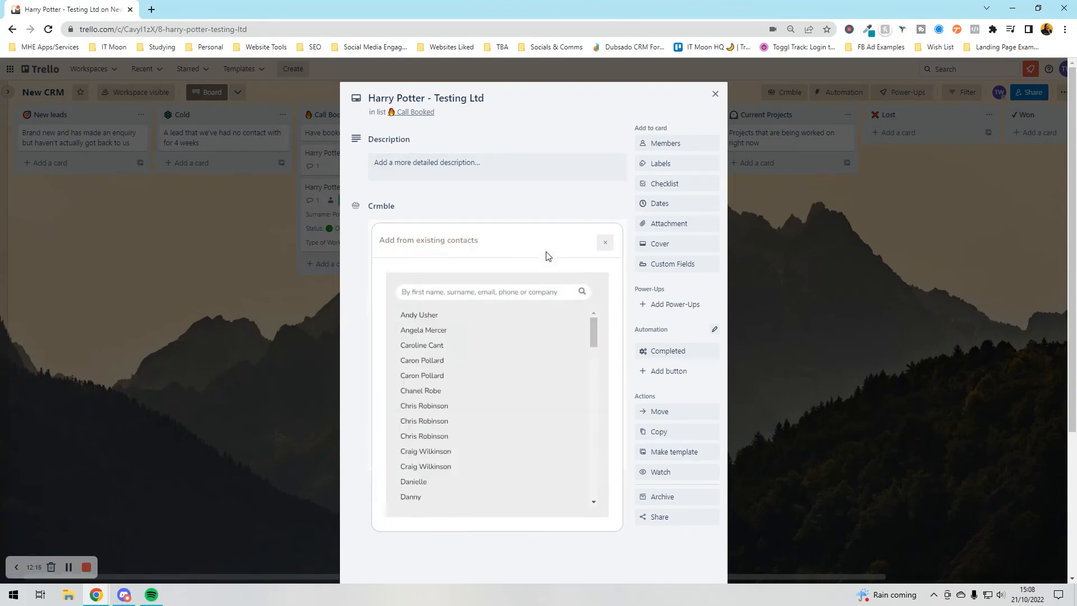
{"action": "left_click", "coordinate": [452, 291]}
{"action": "type", "text": "harry potter"}
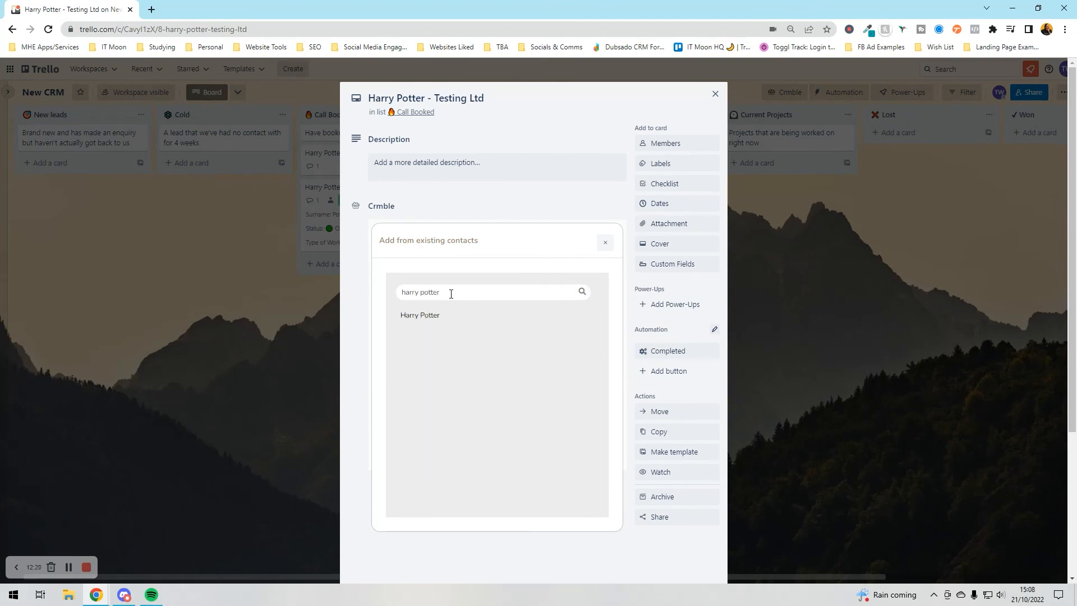
{"action": "left_click", "coordinate": [437, 314]}
- Set the lead to LinkedIn source, Open status, Tech work, previous work Yes, and save
{"action": "scroll", "coordinate": [441, 389], "scroll_direction": "down", "scroll_amount": 2}
{"action": "left_click", "coordinate": [428, 366]}
{"action": "left_click", "coordinate": [416, 415]}
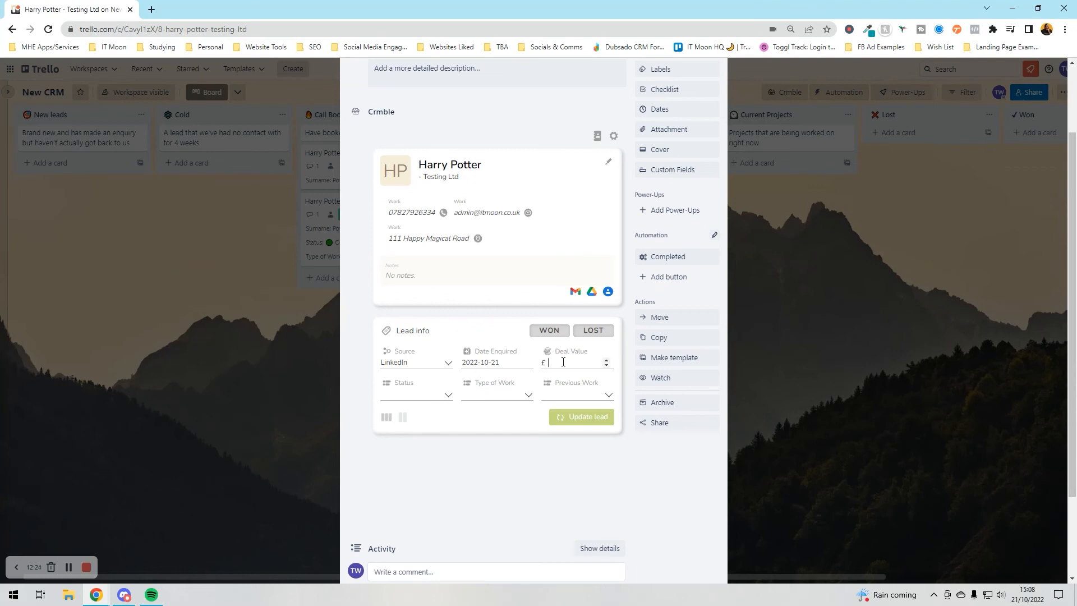
{"action": "left_click", "coordinate": [404, 402]}
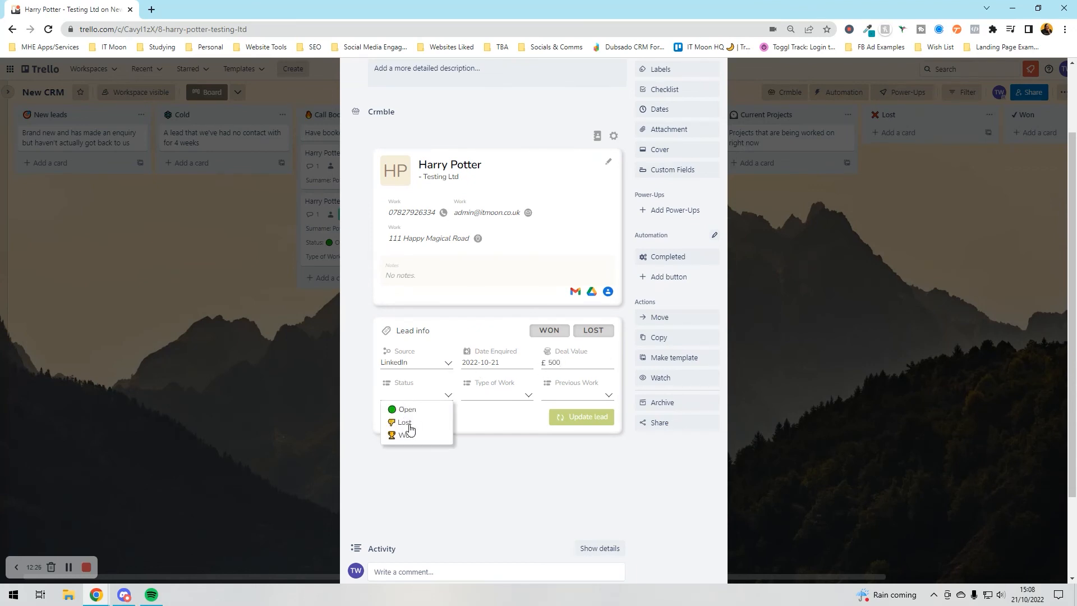
{"action": "left_click", "coordinate": [408, 410]}
{"action": "left_click", "coordinate": [481, 395]}
{"action": "left_click", "coordinate": [480, 448]}
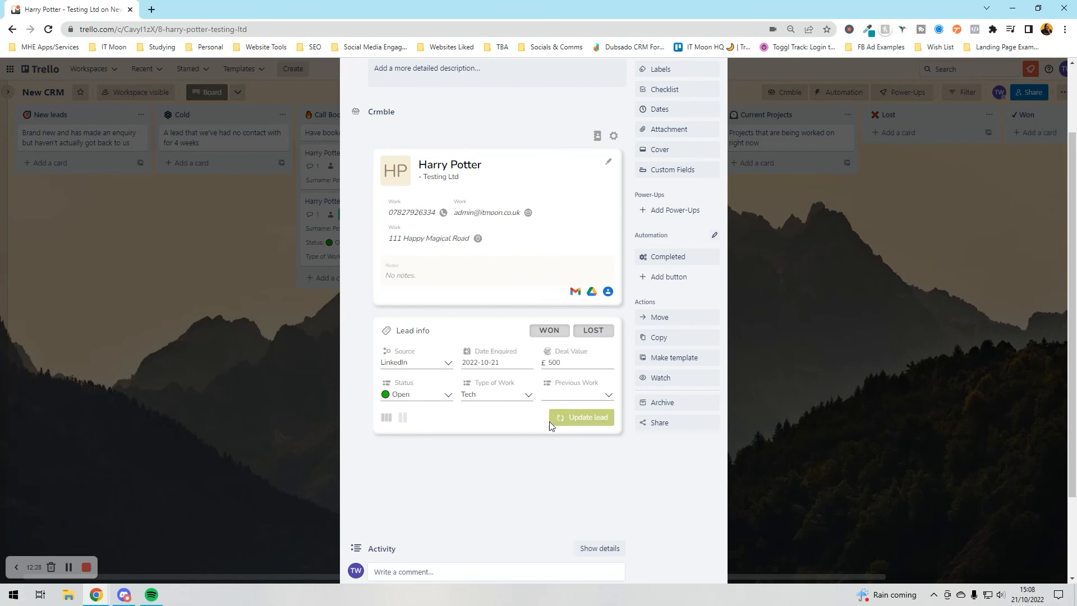
{"action": "left_click", "coordinate": [573, 391]}
{"action": "left_click", "coordinate": [555, 411]}
{"action": "left_click", "coordinate": [570, 423]}
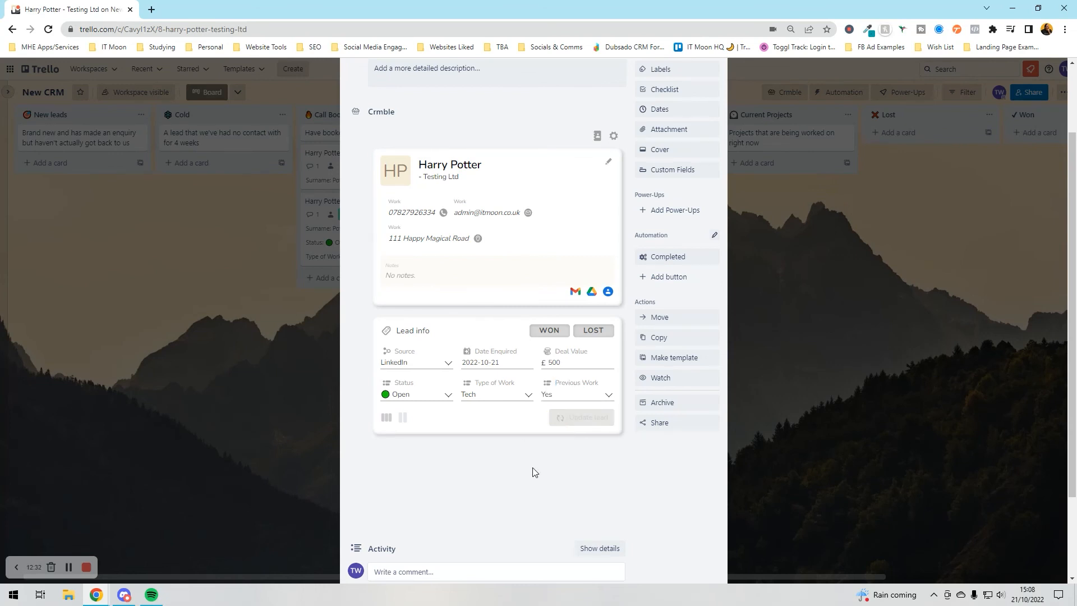
{"action": "left_click", "coordinate": [801, 391]}
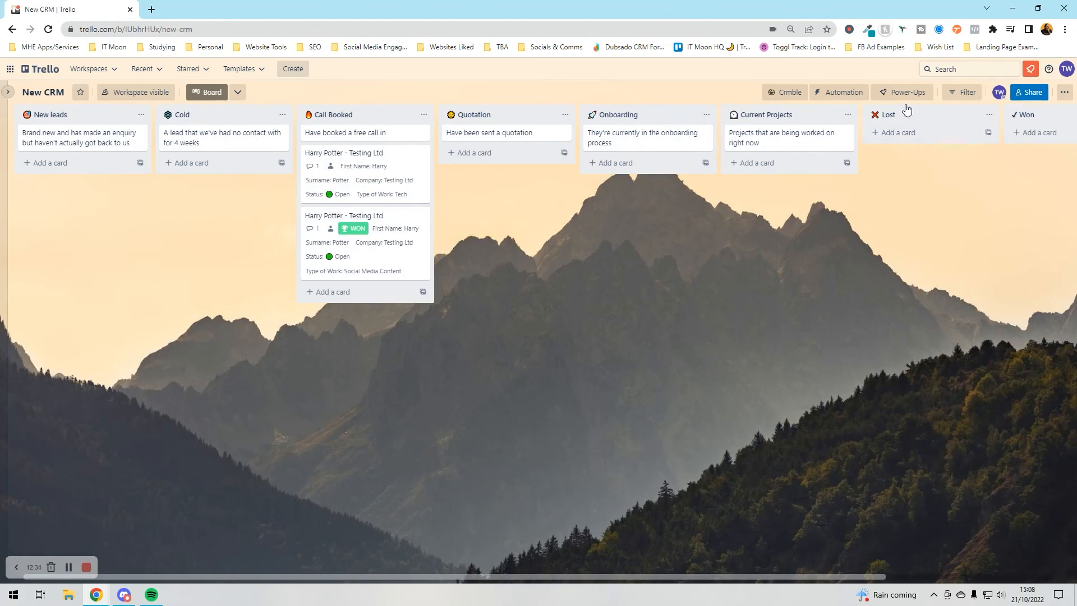
- Open Crmble's Reports and switch the stage figure from Call Booked to Quotation
{"action": "left_click", "coordinate": [788, 92]}
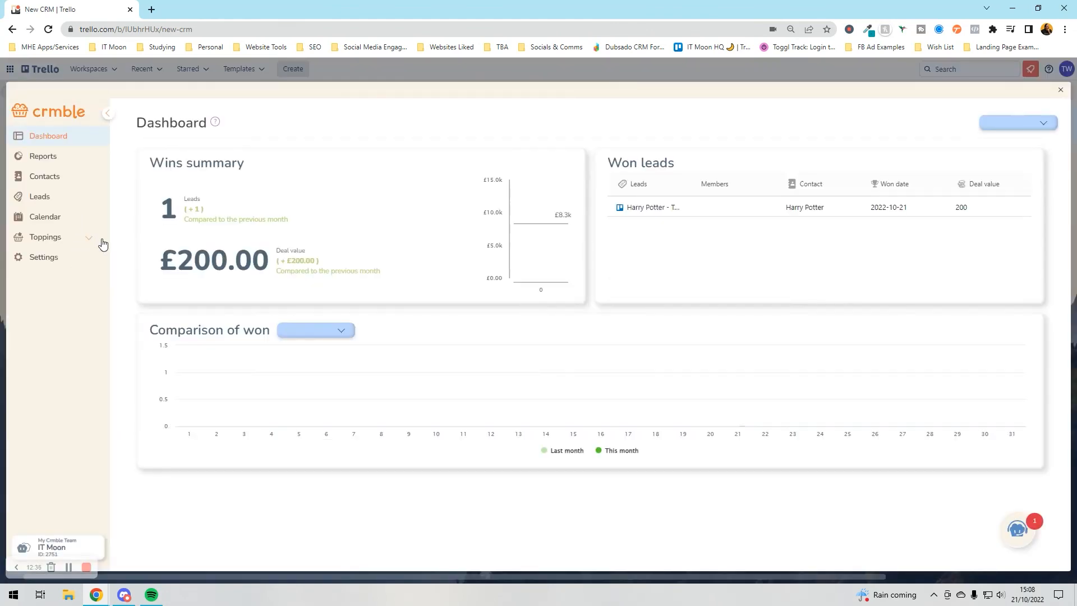
{"action": "left_click", "coordinate": [51, 161]}
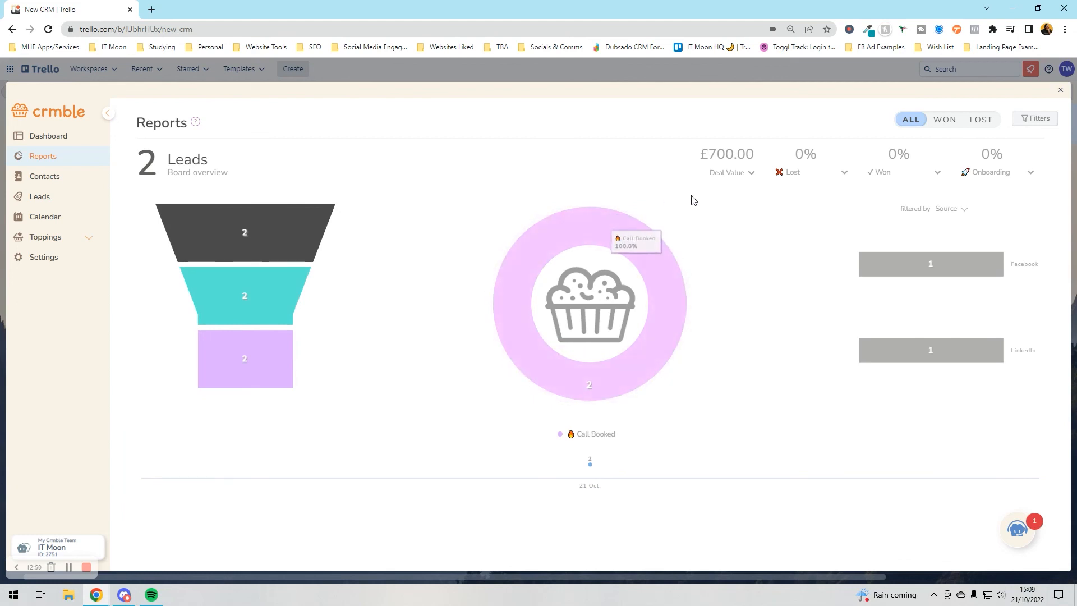
{"action": "left_click", "coordinate": [727, 173]}
{"action": "left_click", "coordinate": [727, 186]}
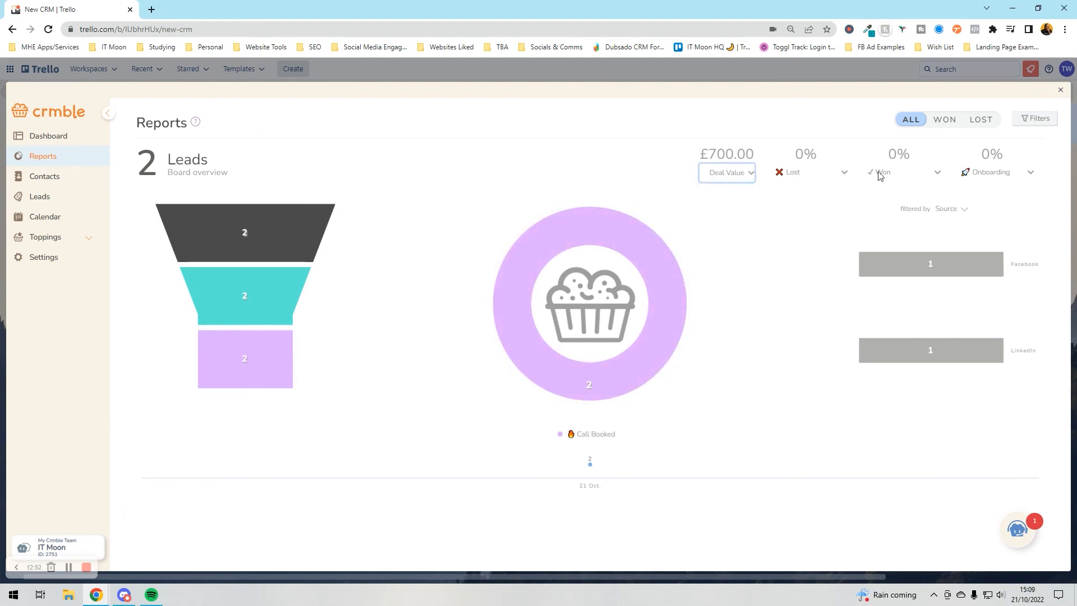
{"action": "left_click", "coordinate": [899, 175]}
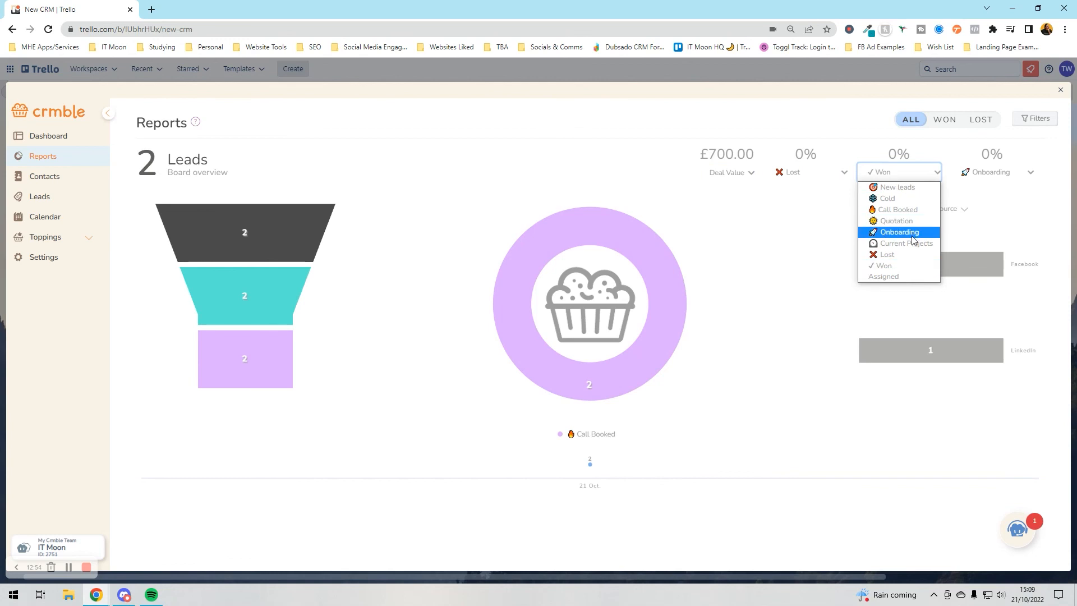
{"action": "left_click", "coordinate": [911, 210]}
{"action": "left_click", "coordinate": [913, 176]}
{"action": "left_click", "coordinate": [912, 221]}
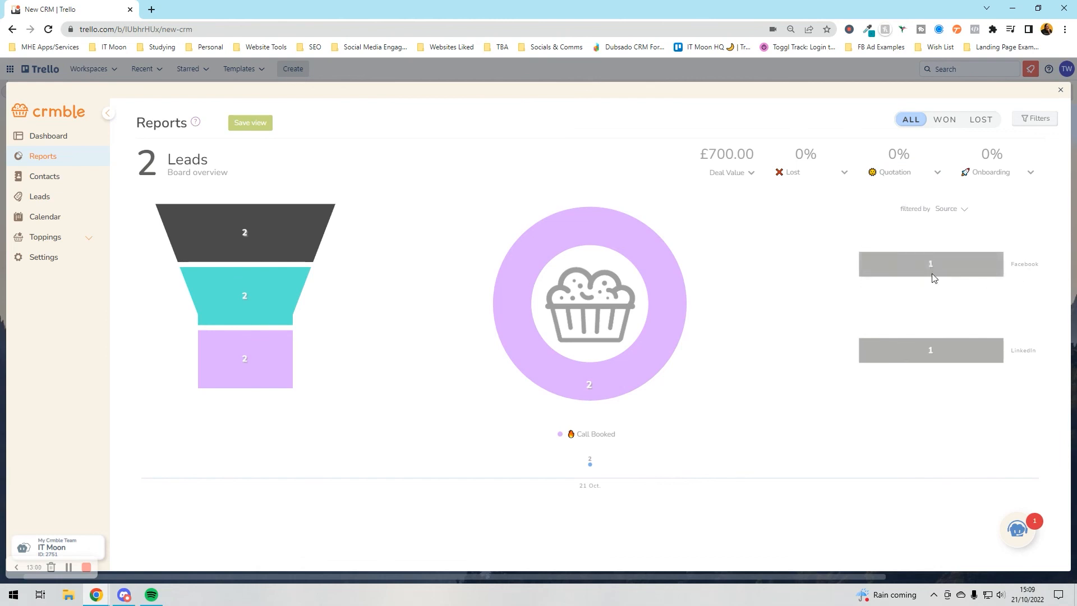
- Group the report bar chart by Type of Work, then view the Leads list and Toppings
{"action": "mouse_move", "coordinate": [947, 357]}
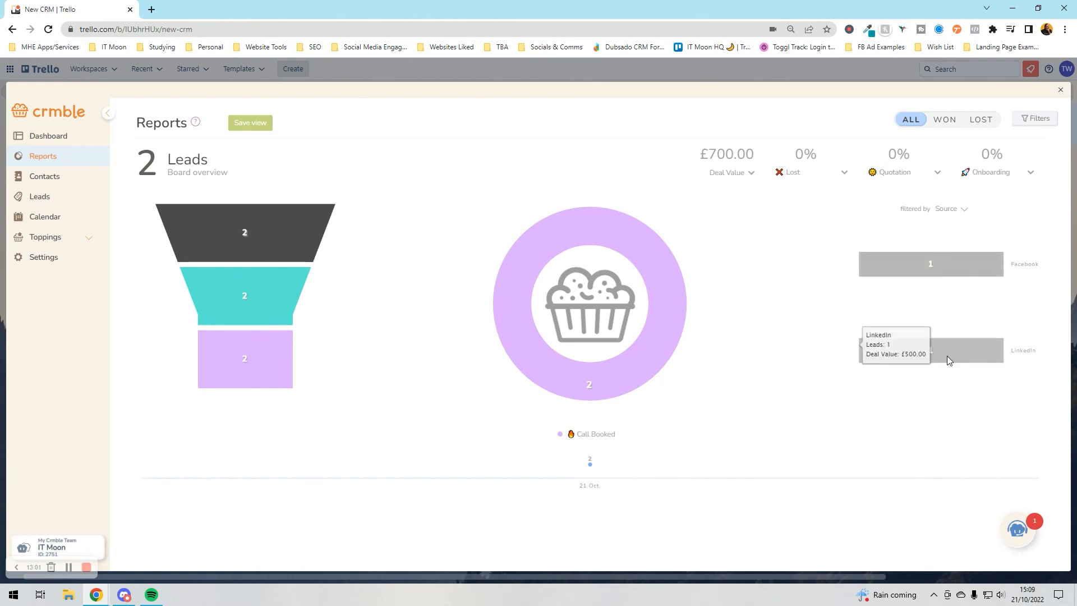
{"action": "left_click", "coordinate": [951, 210]}
{"action": "left_click", "coordinate": [964, 243]}
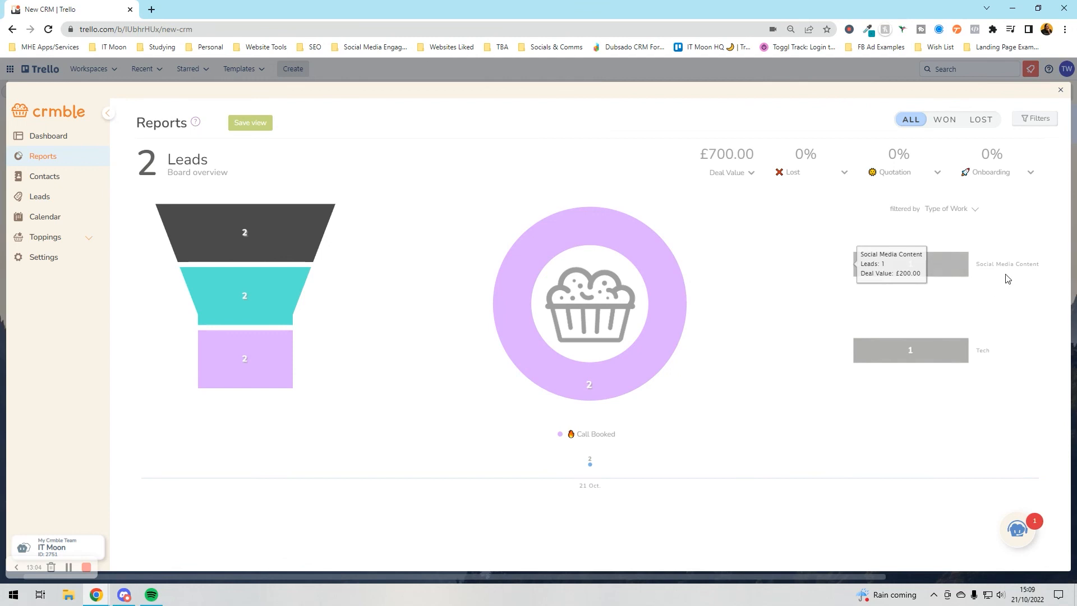
{"action": "mouse_move", "coordinate": [567, 307]}
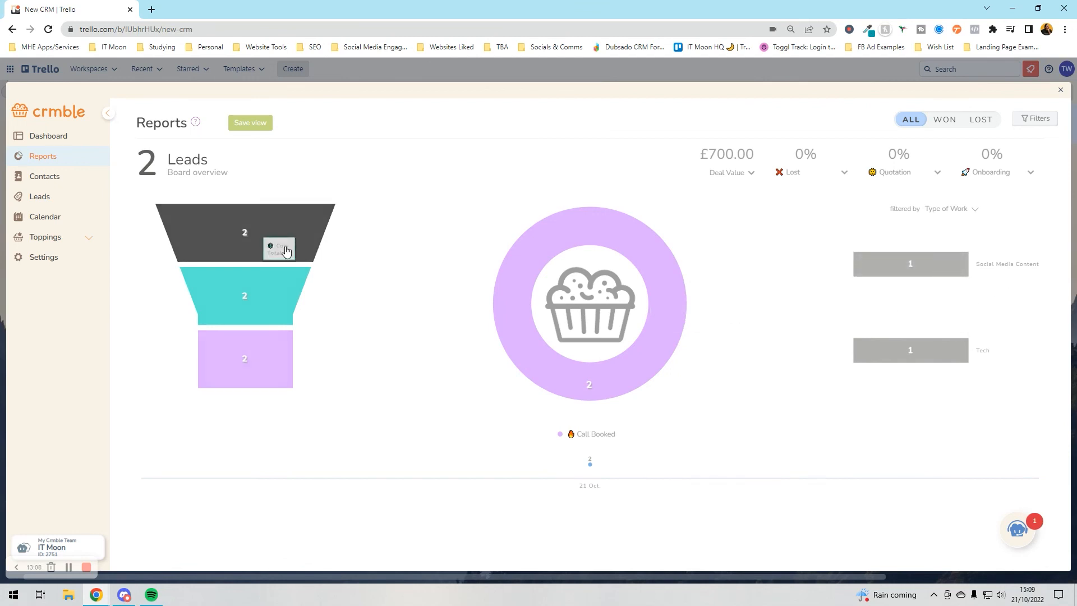
{"action": "left_click", "coordinate": [36, 205]}
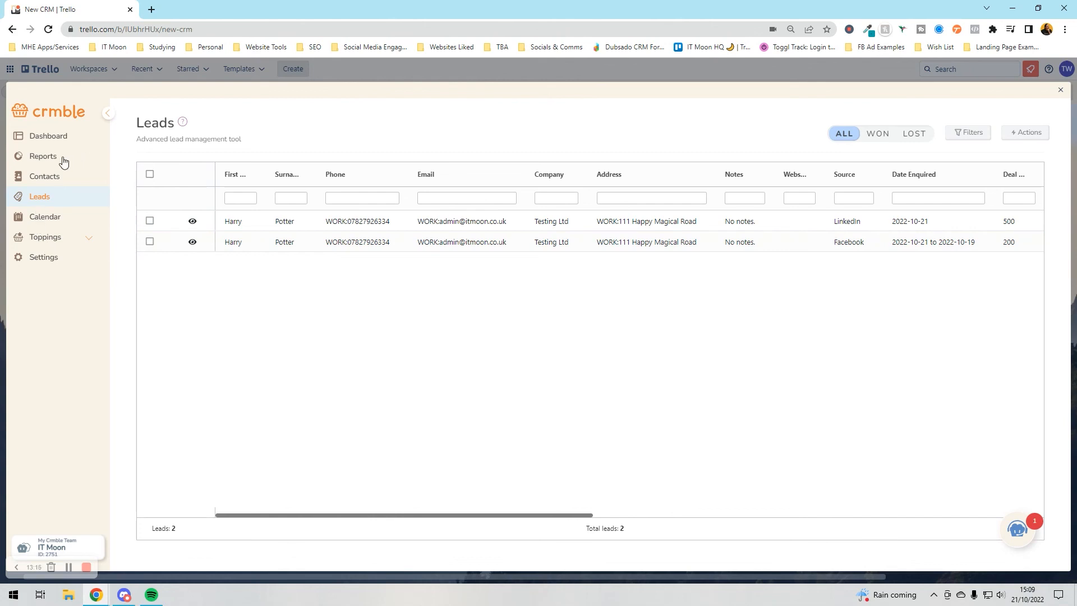
{"action": "left_click", "coordinate": [61, 240]}
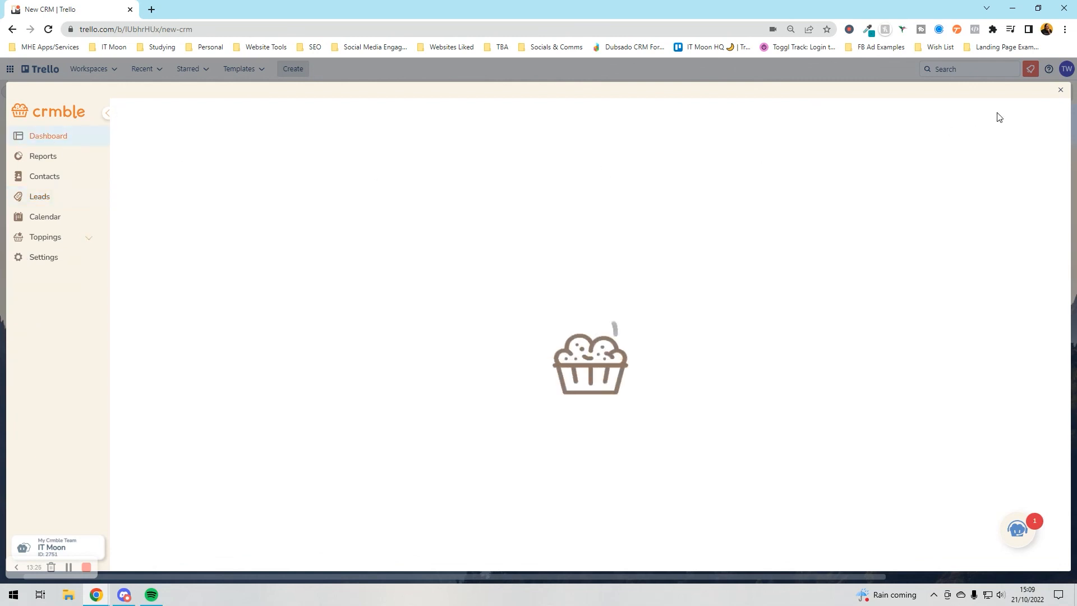
- Mark the LinkedIn Testing Ltd lead as Won and check the won totals in Crmble
{"action": "left_click", "coordinate": [1060, 91]}
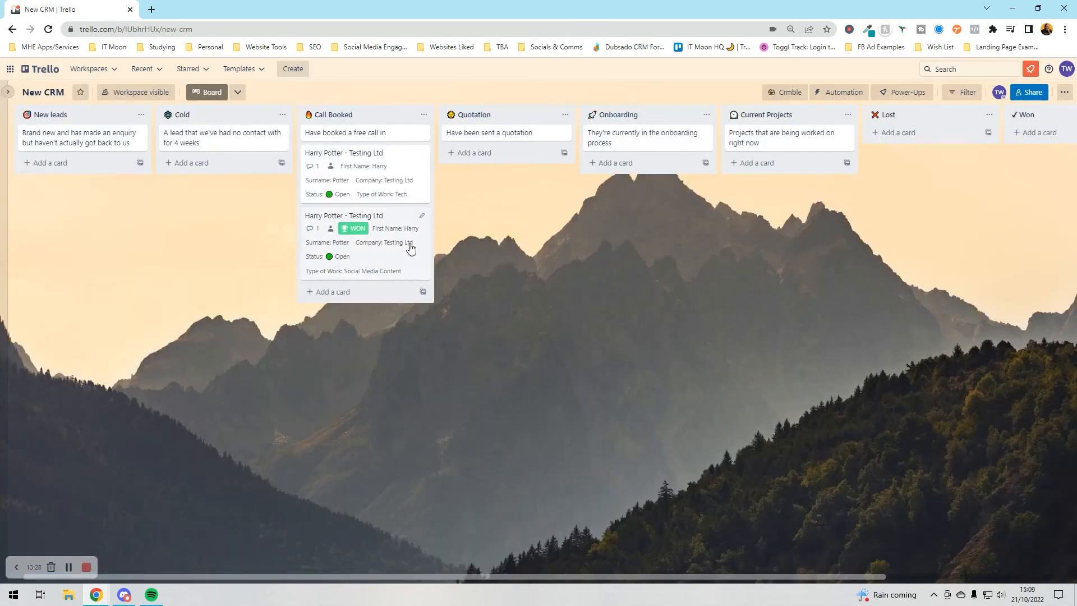
{"action": "left_click", "coordinate": [392, 183]}
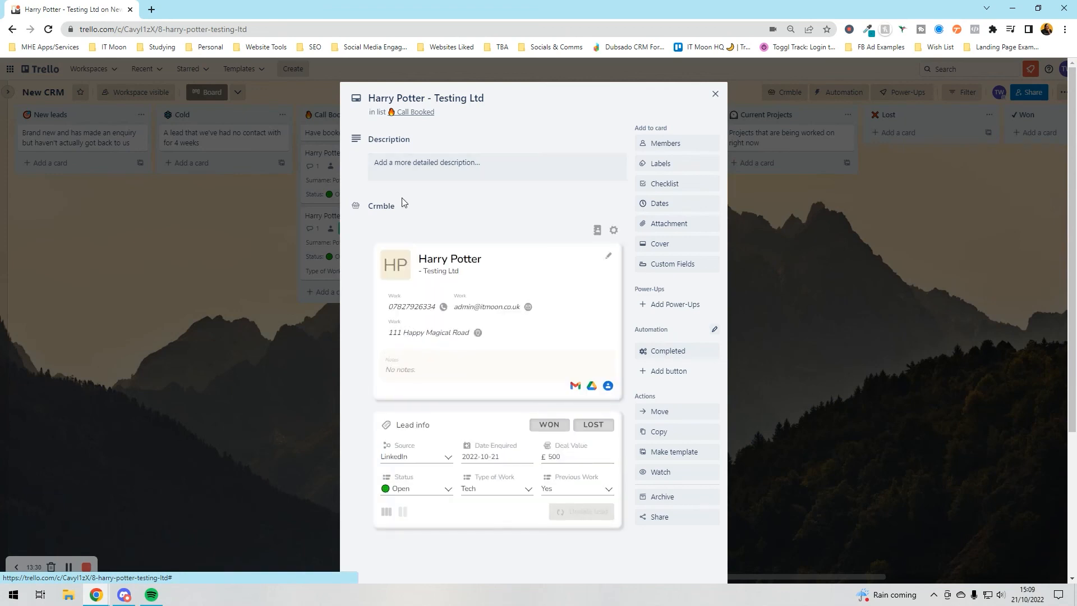
{"action": "left_click", "coordinate": [548, 423]}
{"action": "left_click", "coordinate": [301, 425]}
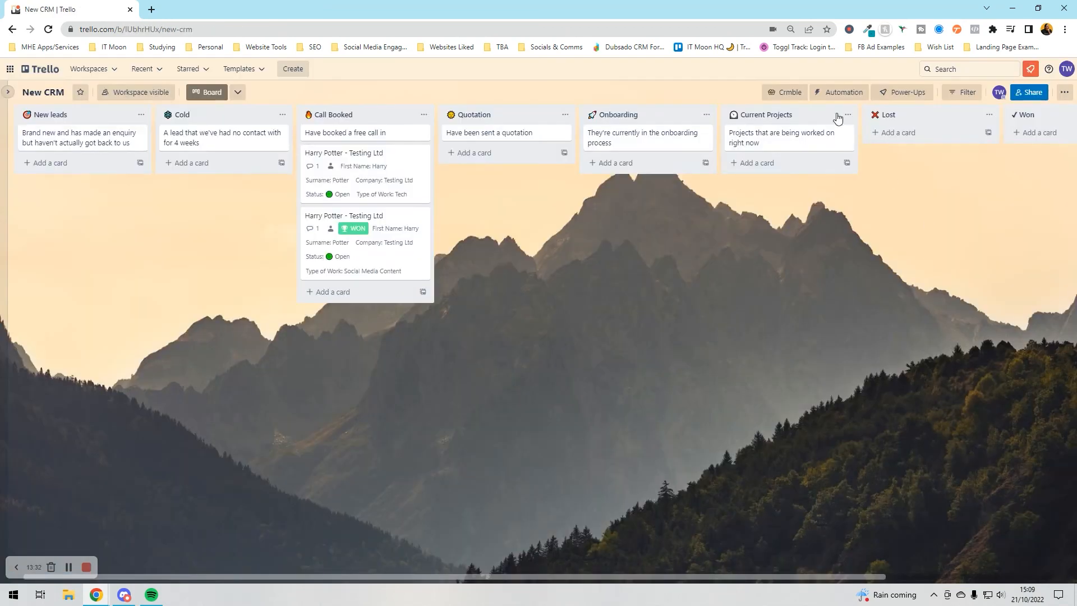
{"action": "left_click", "coordinate": [788, 92]}
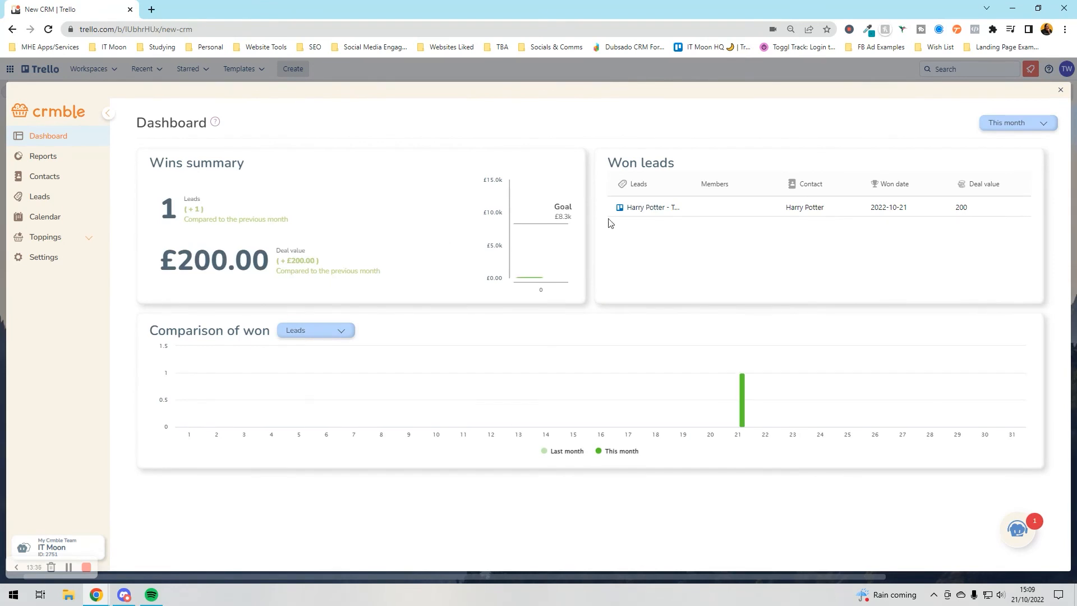
{"action": "left_click", "coordinate": [1063, 91]}
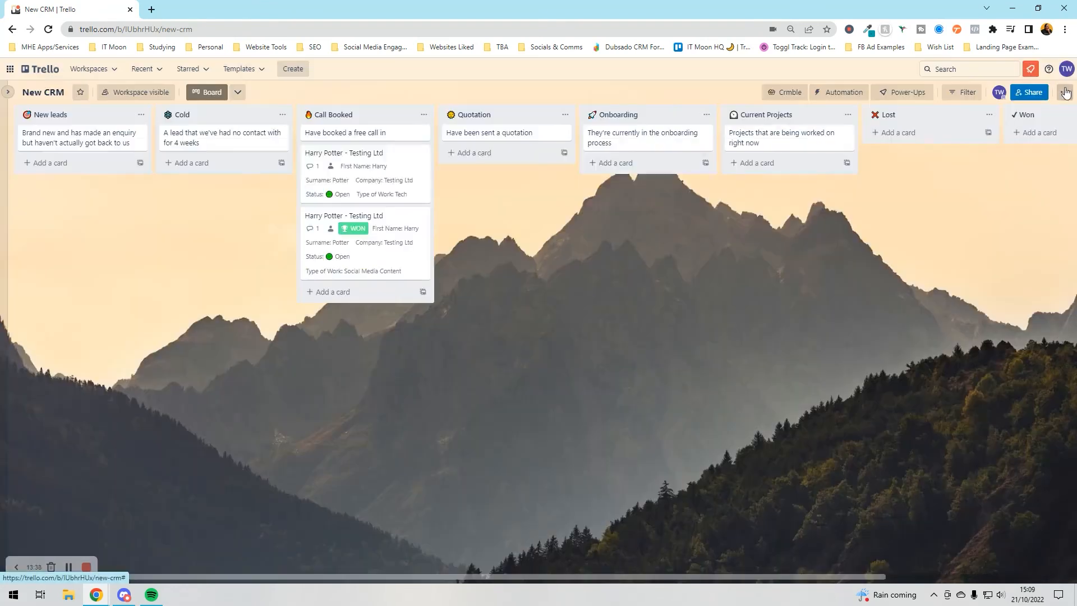
- Recheck the lead's details, keeping type of work Tech and previous work Yes
{"action": "left_click", "coordinate": [388, 178]}
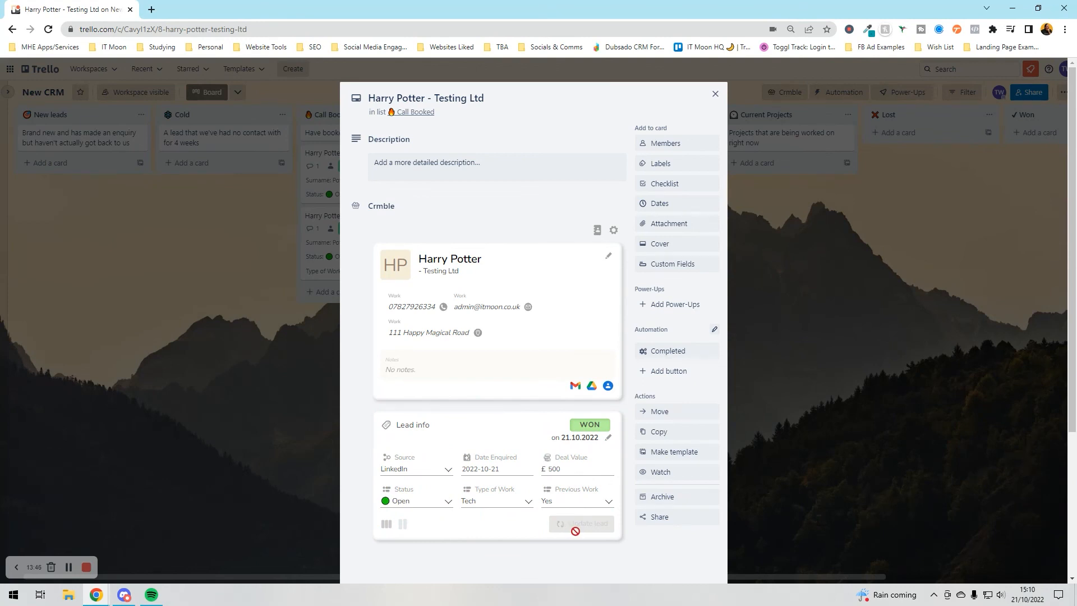
{"action": "scroll", "coordinate": [582, 552], "scroll_direction": "down", "scroll_amount": 4}
{"action": "left_click", "coordinate": [487, 302]}
{"action": "left_click", "coordinate": [488, 302]}
{"action": "left_click", "coordinate": [594, 305]}
{"action": "left_click", "coordinate": [569, 332]}
{"action": "left_click", "coordinate": [577, 297]}
{"action": "left_click", "coordinate": [567, 330]}
{"action": "left_click", "coordinate": [752, 211]}
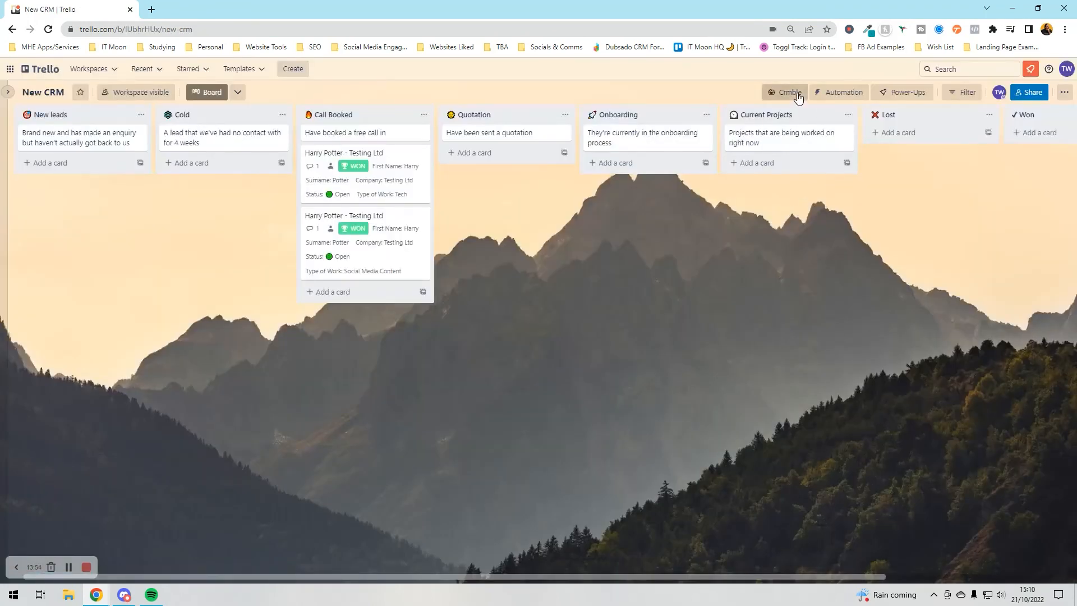
{"action": "left_click", "coordinate": [784, 92]}
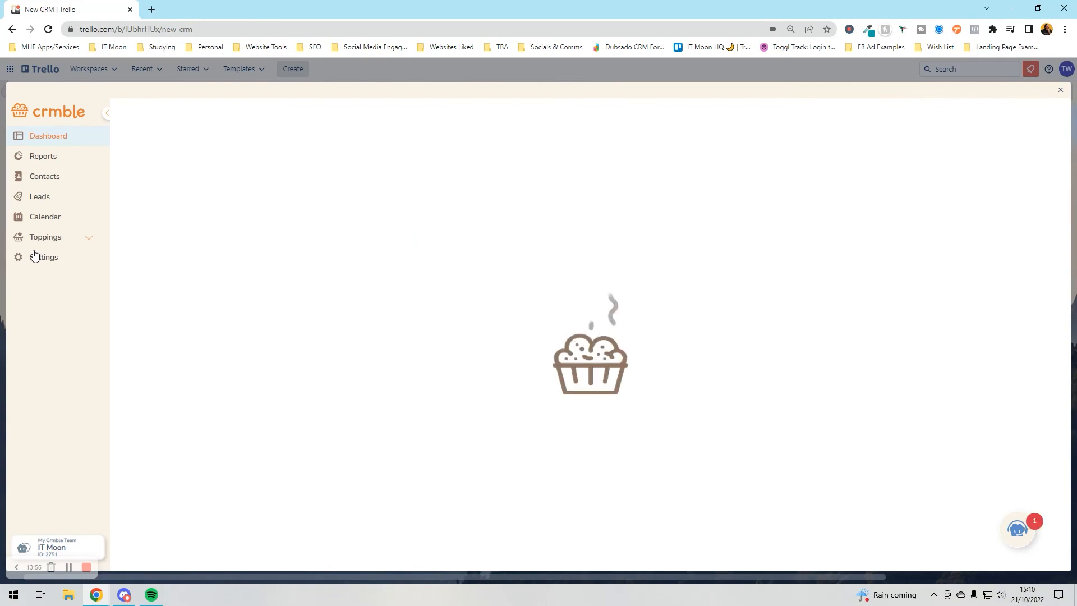
{"action": "double_click", "coordinate": [205, 251]}
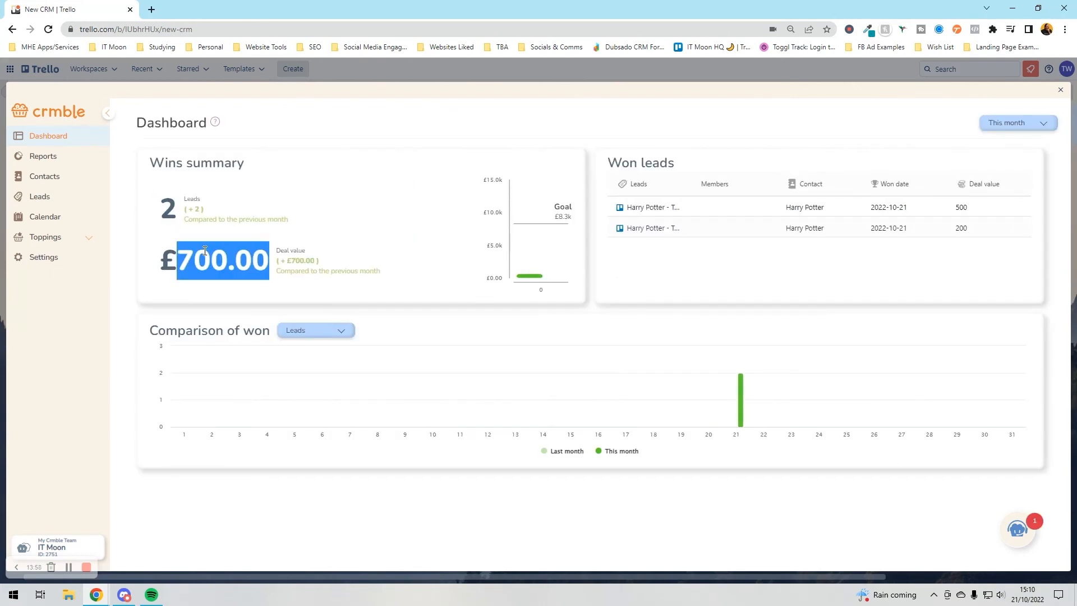
{"action": "left_click", "coordinate": [205, 251]}
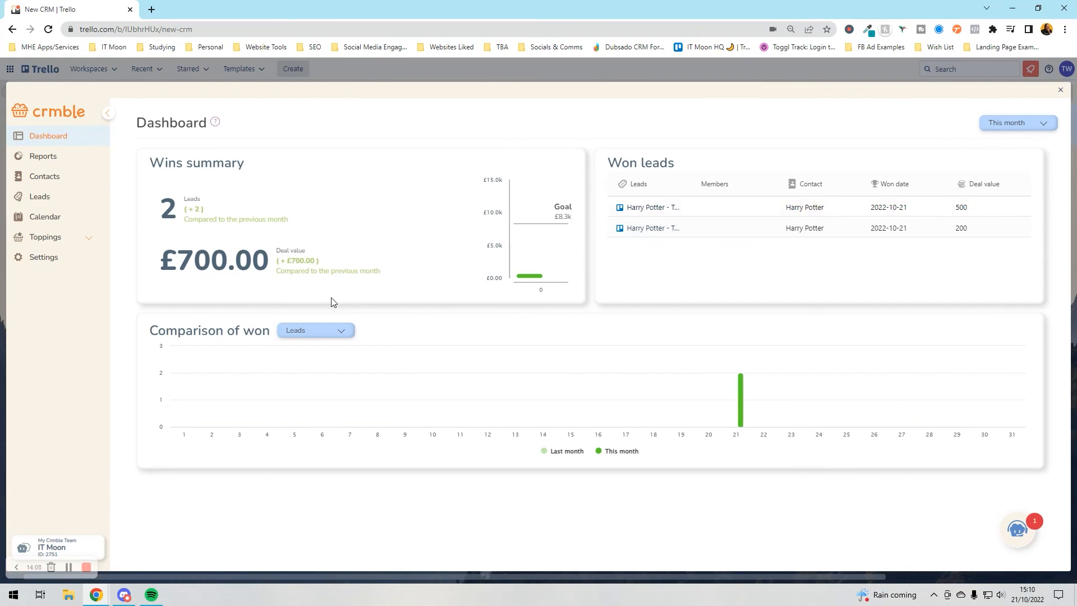
{"action": "left_click", "coordinate": [1059, 90]}
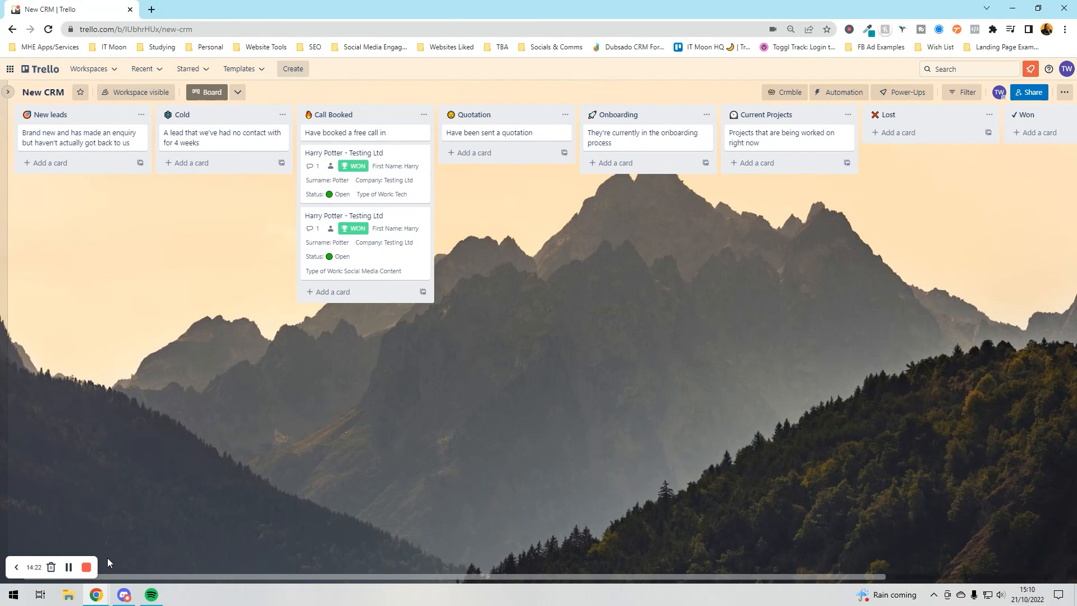
{"action": "left_click", "coordinate": [86, 566]}
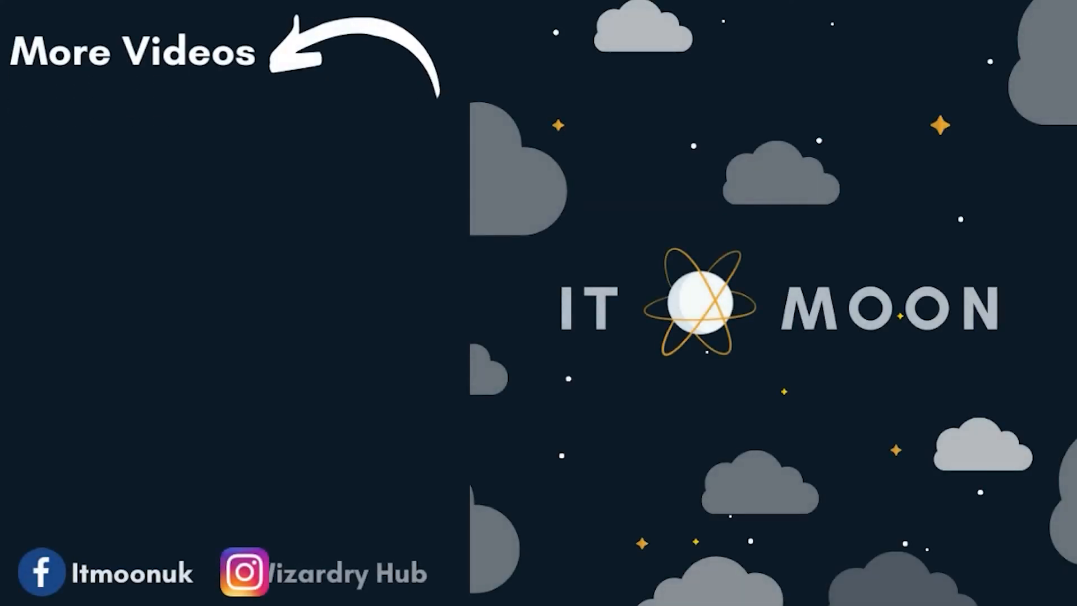